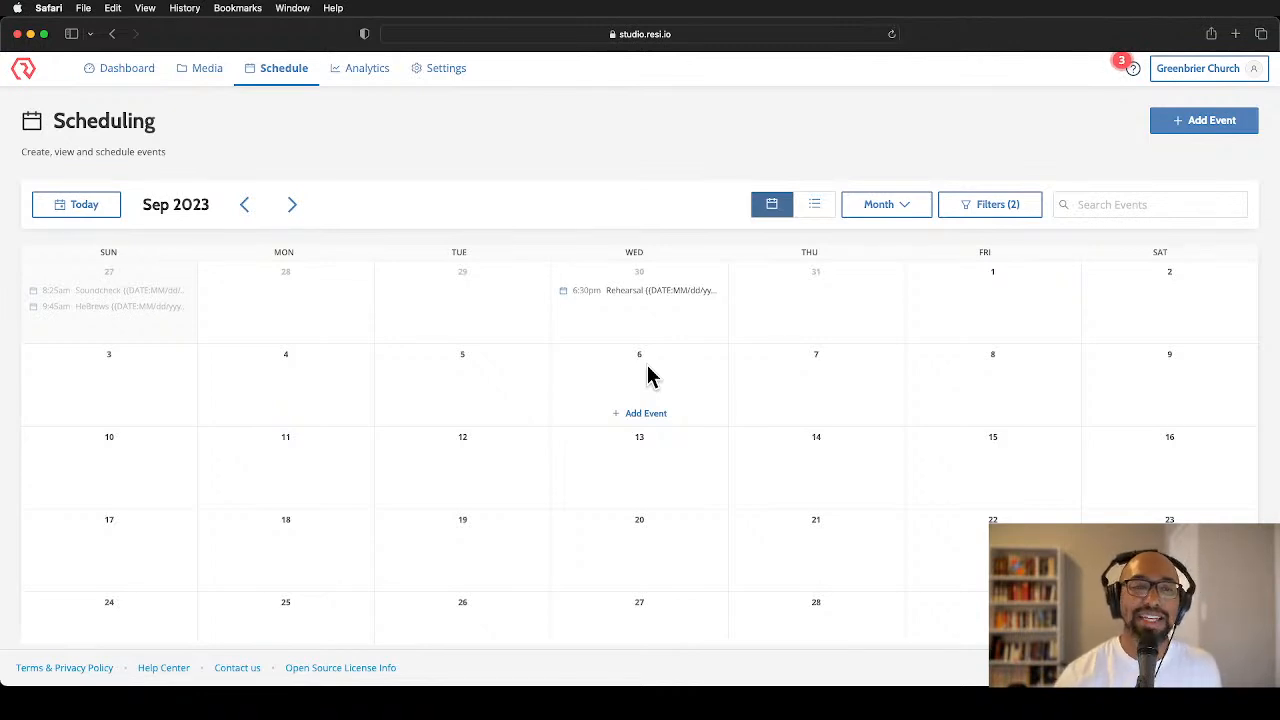
Add a new event on September 6, 2023 and name it "Rehearsal"
{"action": "left_click", "coordinate": [636, 416]}
{"action": "left_click", "coordinate": [429, 276]}
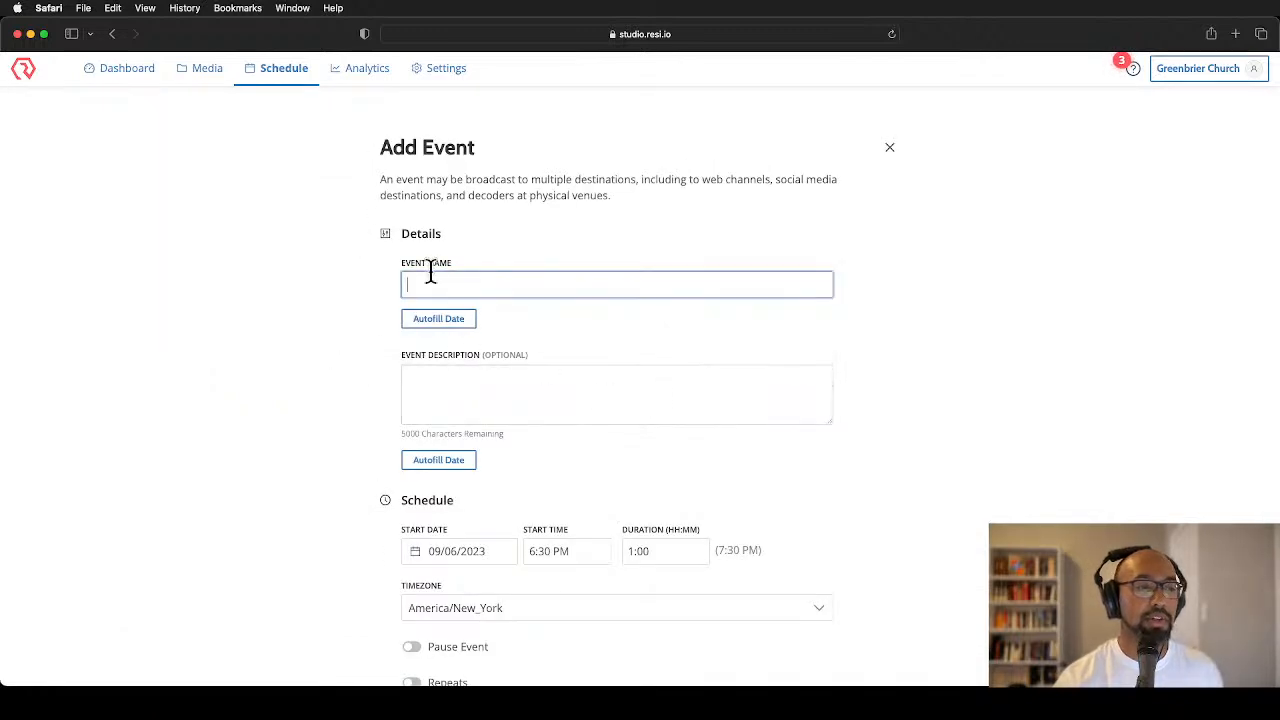
{"action": "type", "text": "Rehe"}
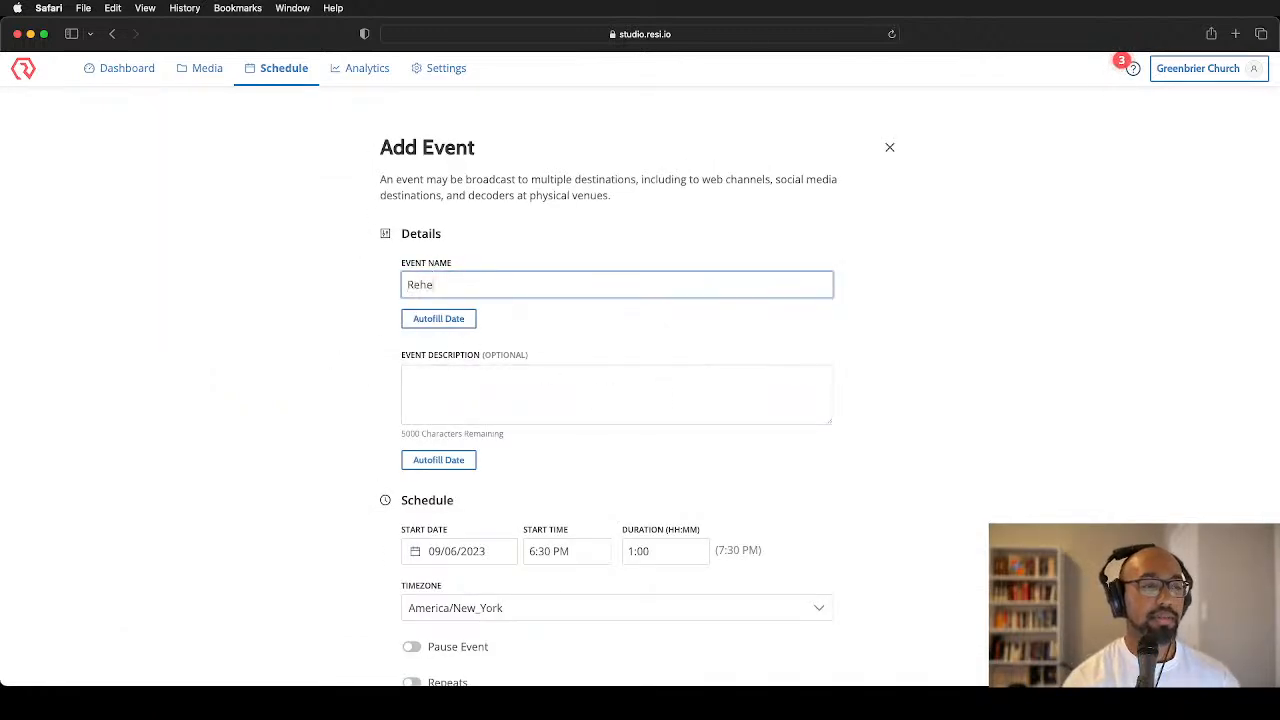
{"action": "type", "text": "arsal"}
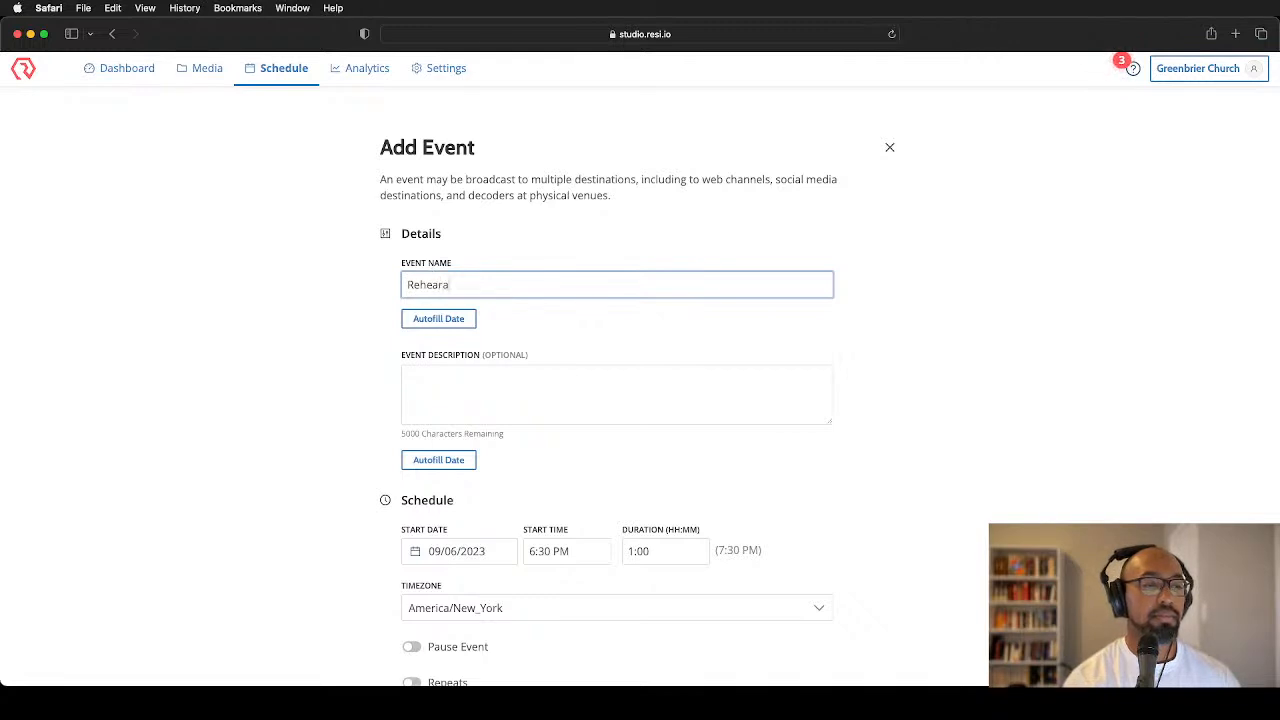
{"action": "key", "text": "Tab"}
Set the event's duration to 3:00 in the schedule details
{"action": "scroll", "coordinate": [385, 420], "scroll_direction": "down", "scroll_amount": 5}
{"action": "scroll", "coordinate": [385, 420], "scroll_direction": "down", "scroll_amount": 2}
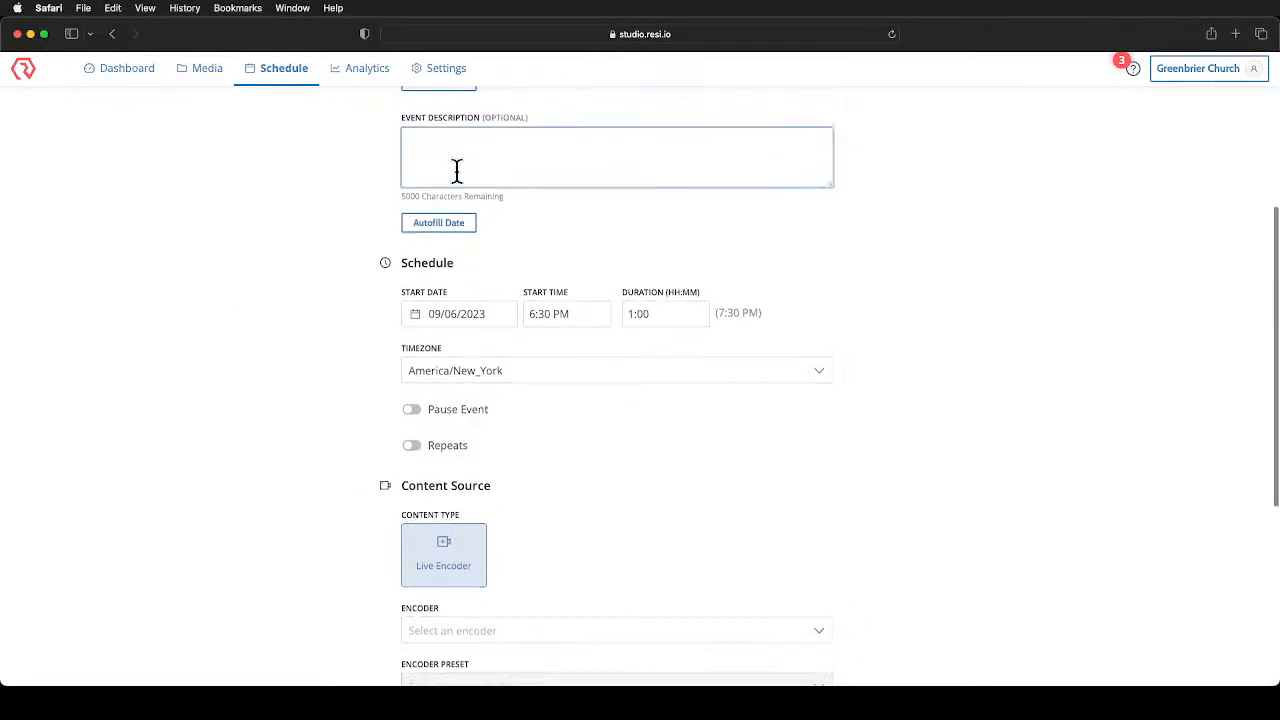
{"action": "scroll", "coordinate": [440, 190], "scroll_direction": "up", "scroll_amount": 2}
{"action": "left_click", "coordinate": [417, 328]}
{"action": "left_click", "coordinate": [417, 328]}
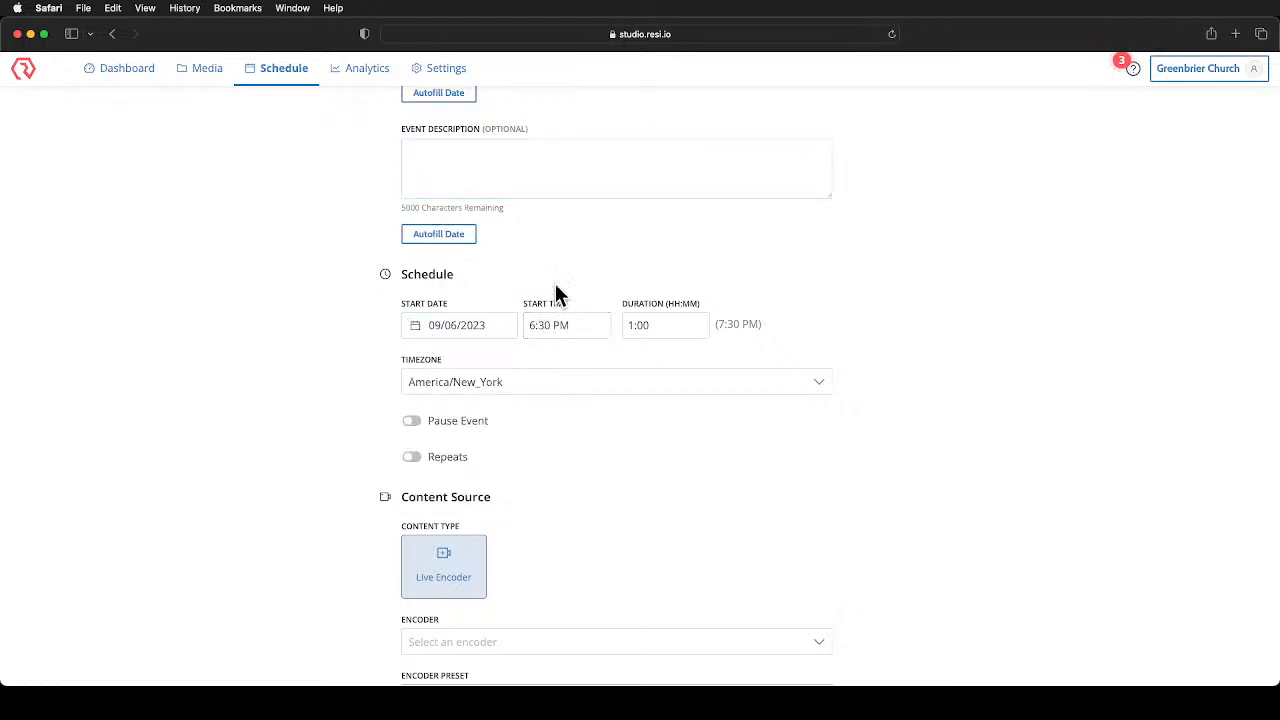
{"action": "scroll", "coordinate": [592, 292], "scroll_direction": "down", "scroll_amount": 3}
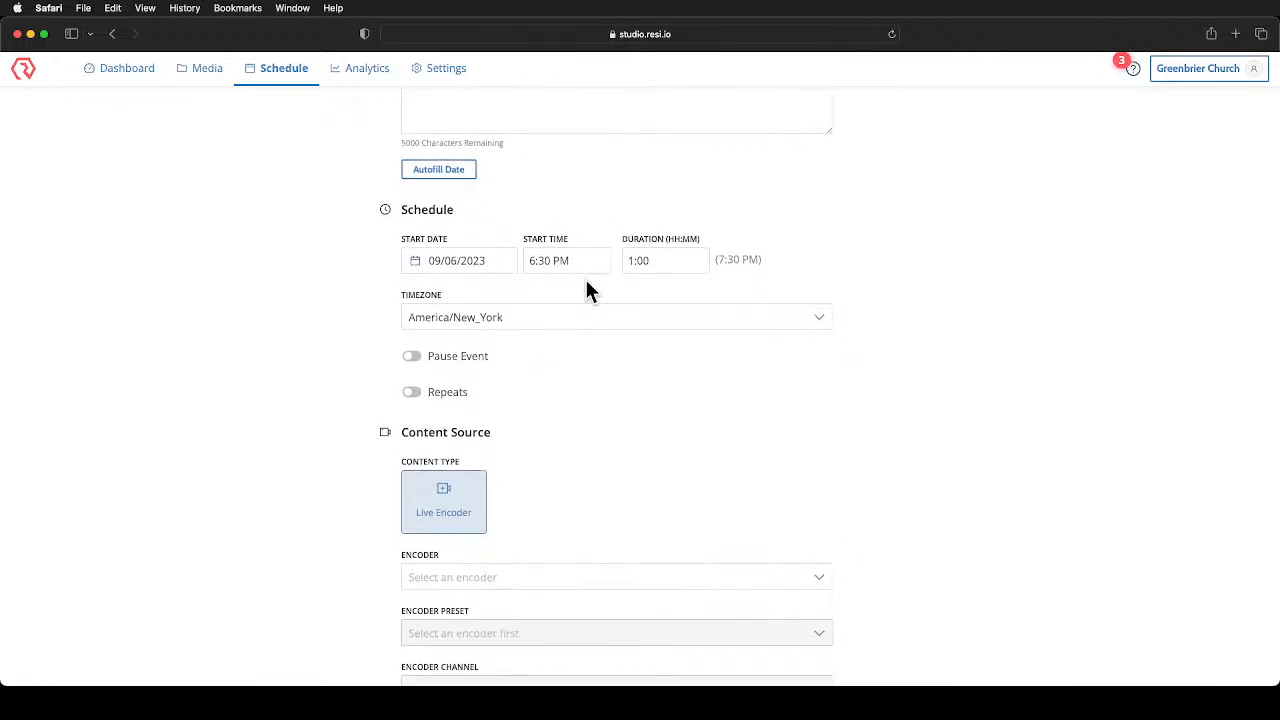
{"action": "left_click", "coordinate": [531, 262]}
{"action": "left_click", "coordinate": [627, 263]}
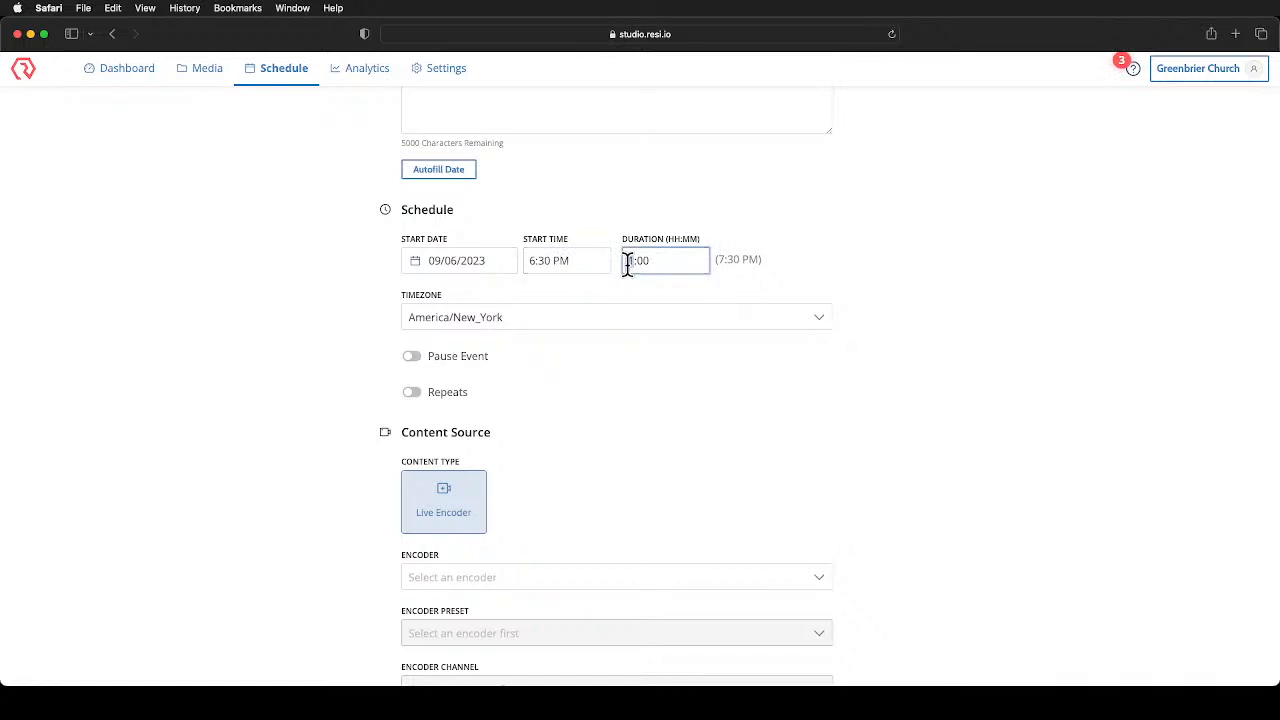
{"action": "left_click", "coordinate": [645, 291]}
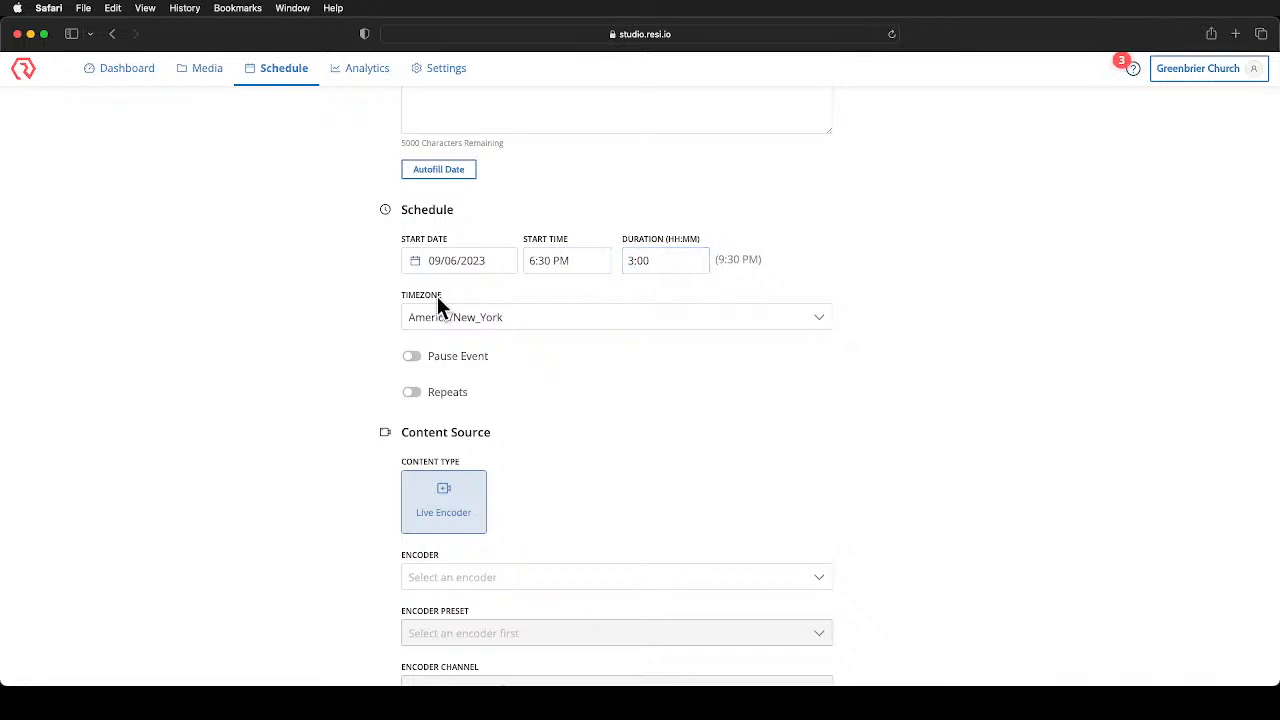
Enable repeating for the event and make it recur weekly on Wednesday
{"action": "scroll", "coordinate": [430, 300], "scroll_direction": "down", "scroll_amount": 3}
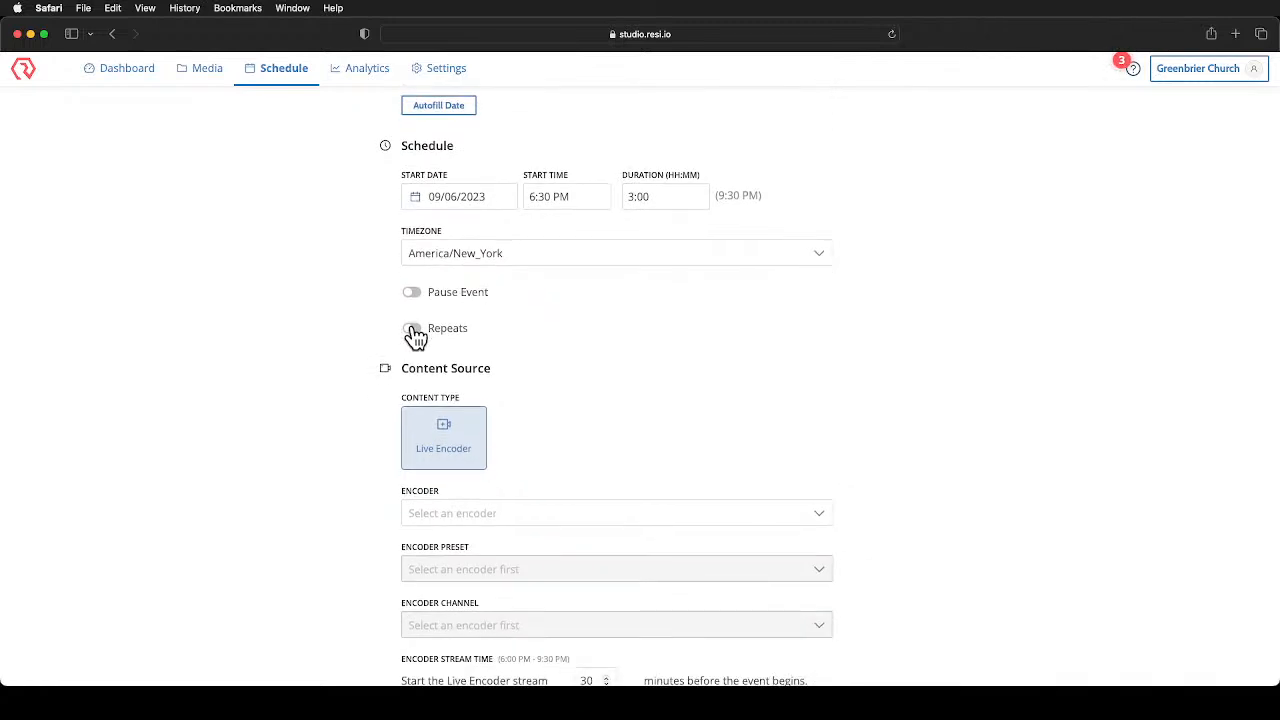
{"action": "left_click", "coordinate": [412, 329]}
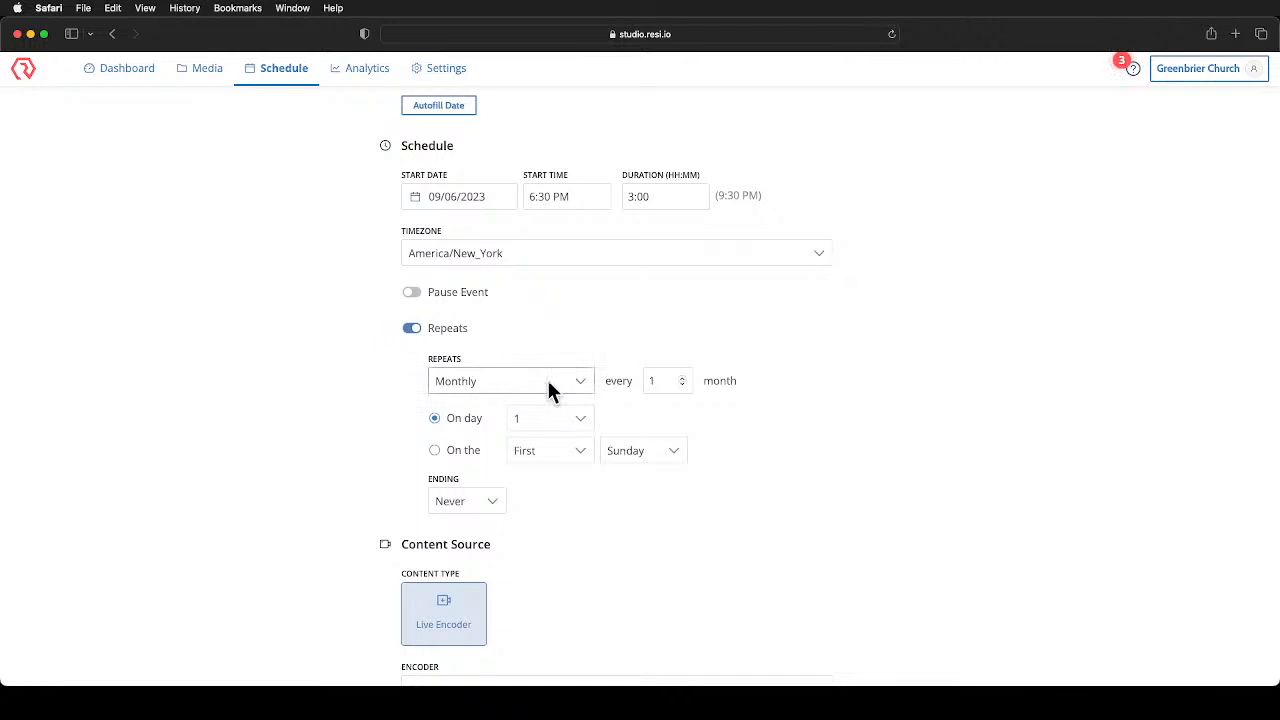
{"action": "left_click", "coordinate": [583, 381]}
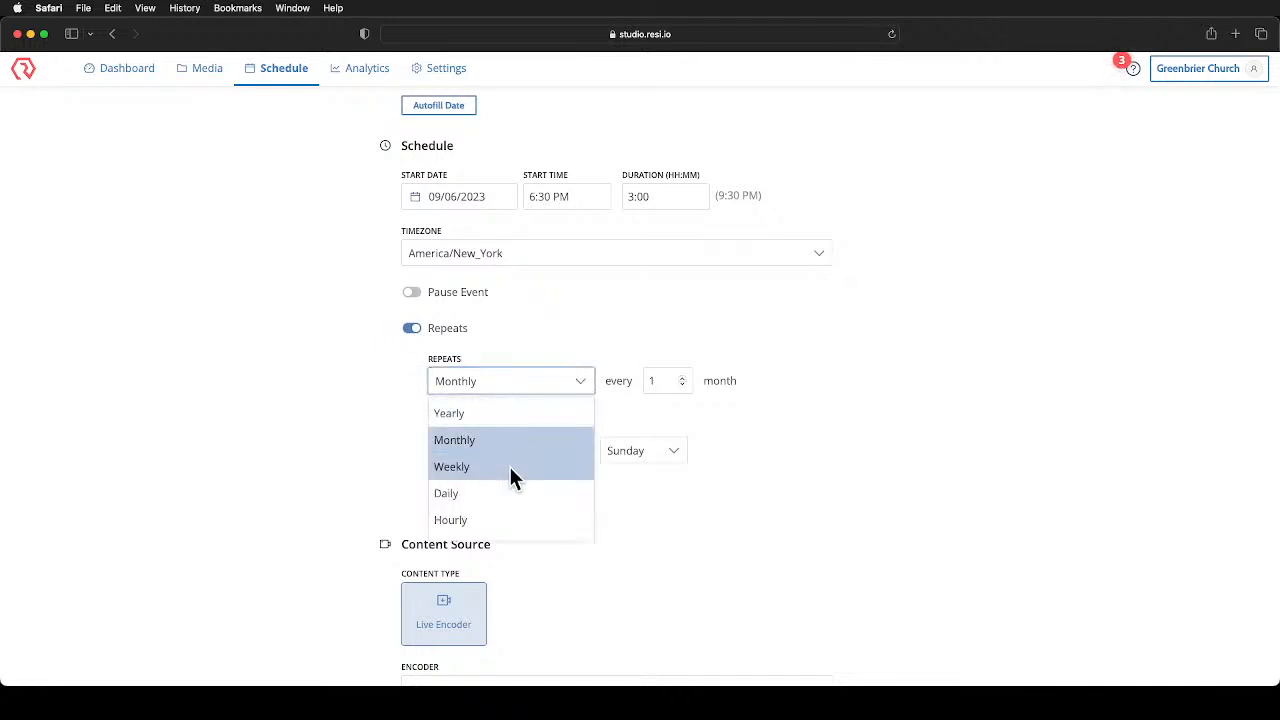
{"action": "left_click", "coordinate": [510, 466]}
{"action": "left_click", "coordinate": [442, 420]}
{"action": "left_click", "coordinate": [556, 420]}
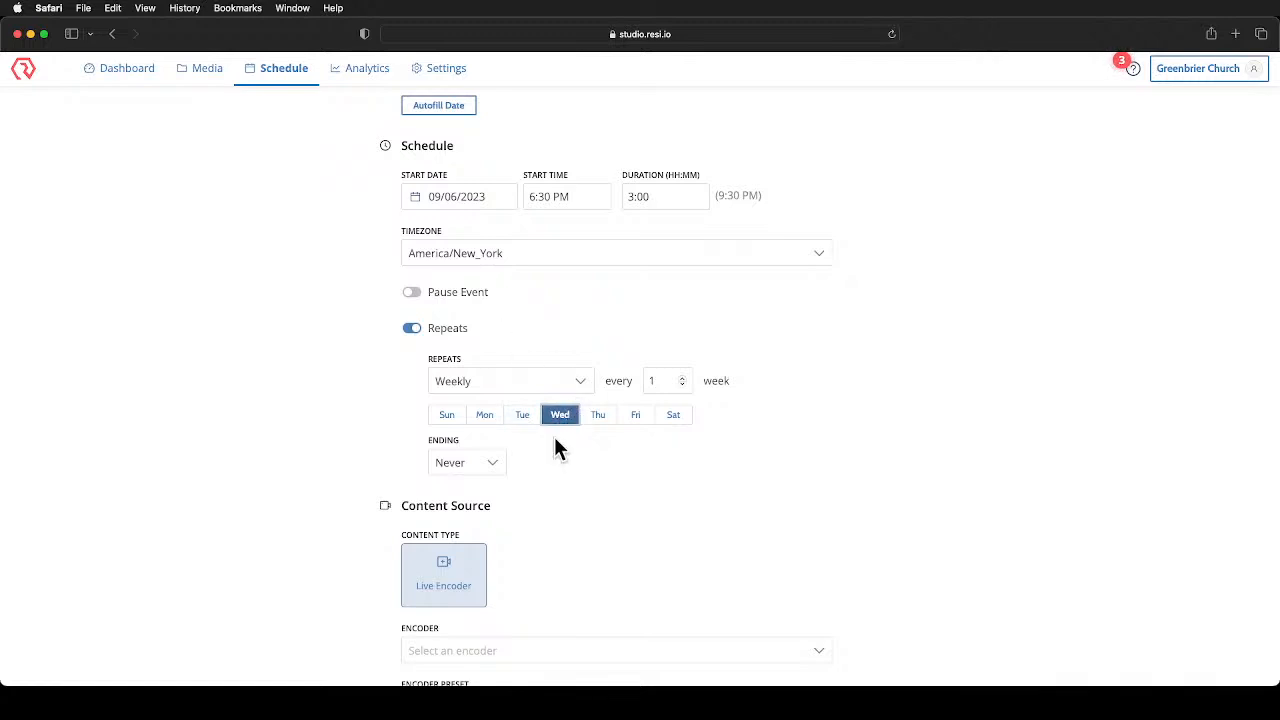
Make the weekly repetition end on the date 10/04/2023
{"action": "scroll", "coordinate": [450, 455], "scroll_direction": "down", "scroll_amount": 2}
{"action": "left_click", "coordinate": [466, 424]}
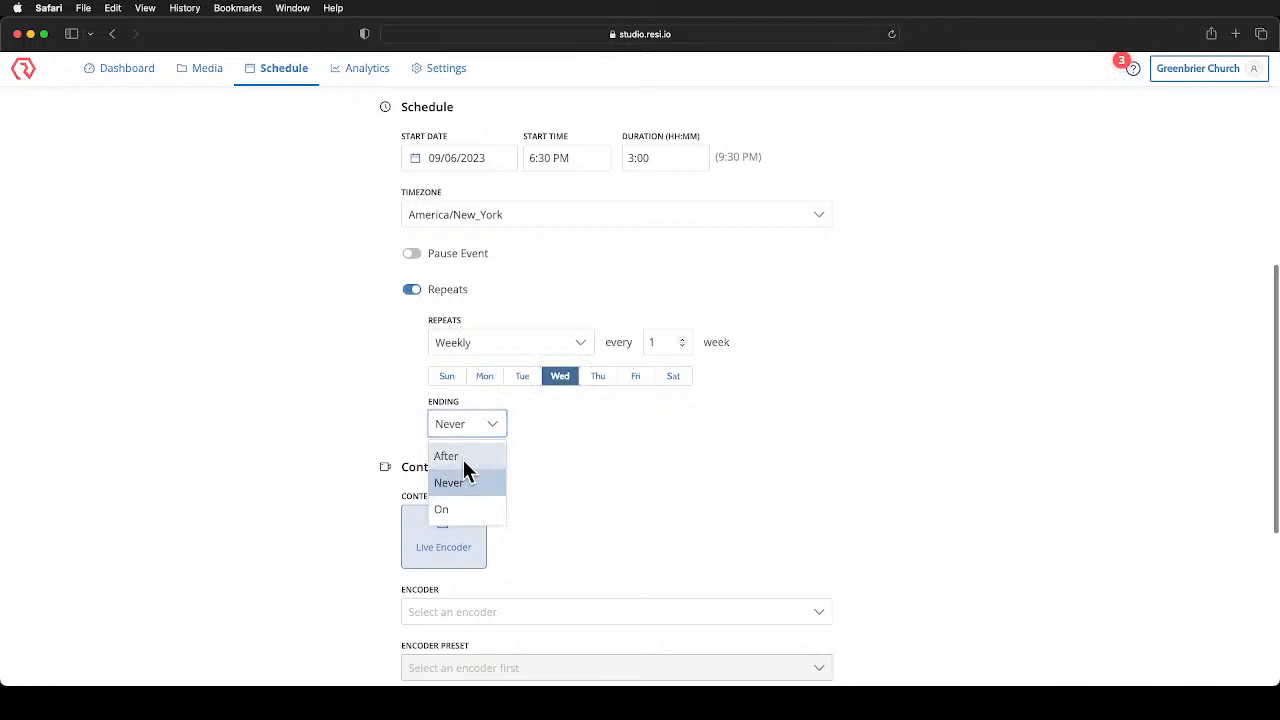
{"action": "left_click", "coordinate": [445, 510]}
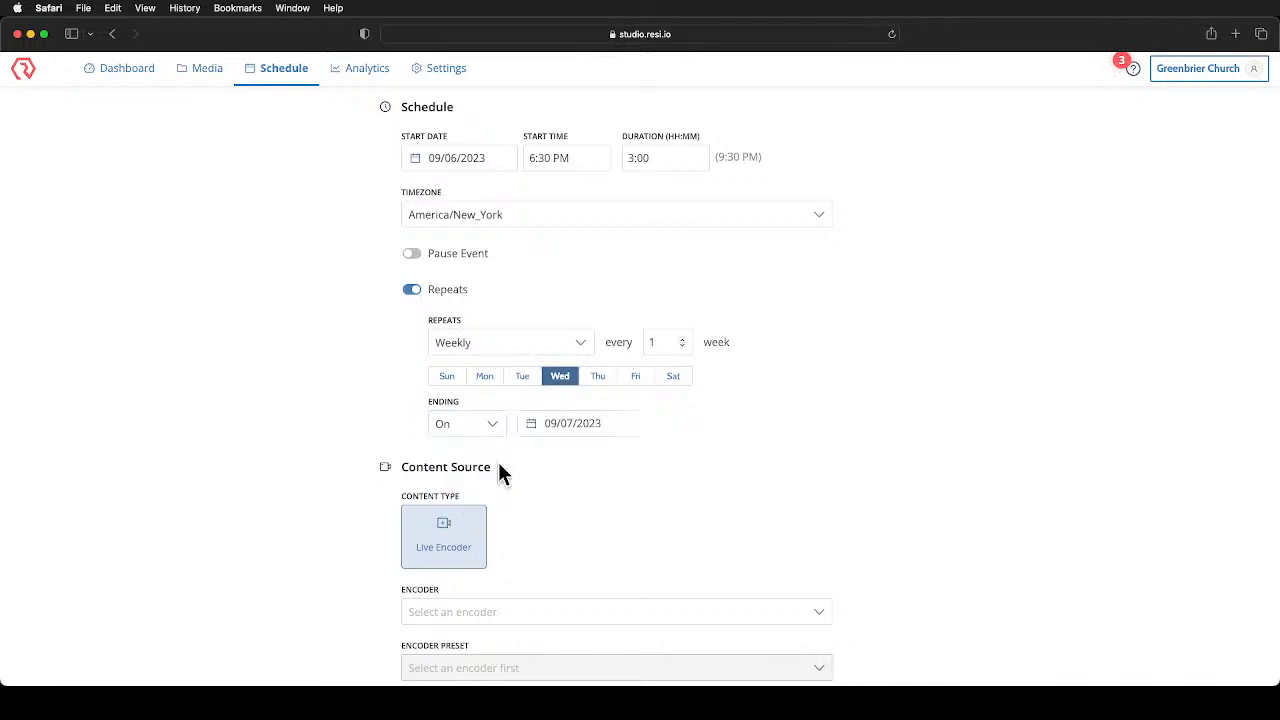
{"action": "left_click", "coordinate": [534, 426]}
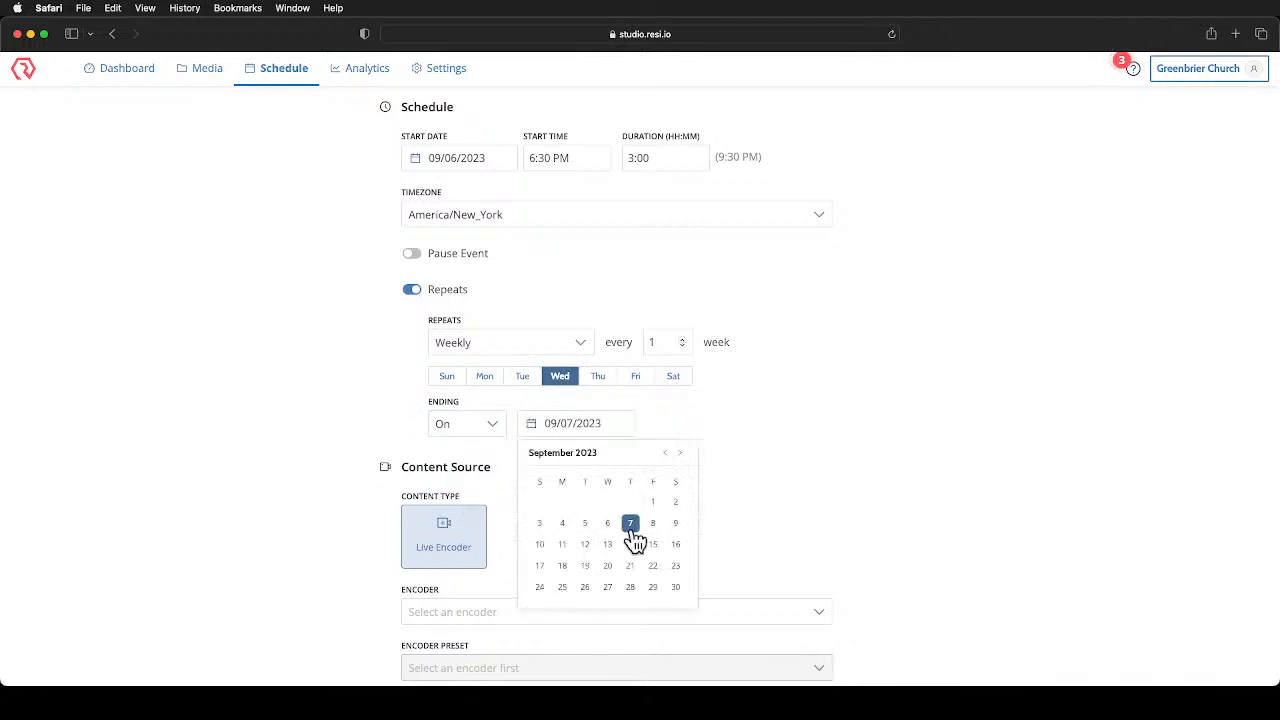
{"action": "left_click", "coordinate": [679, 455]}
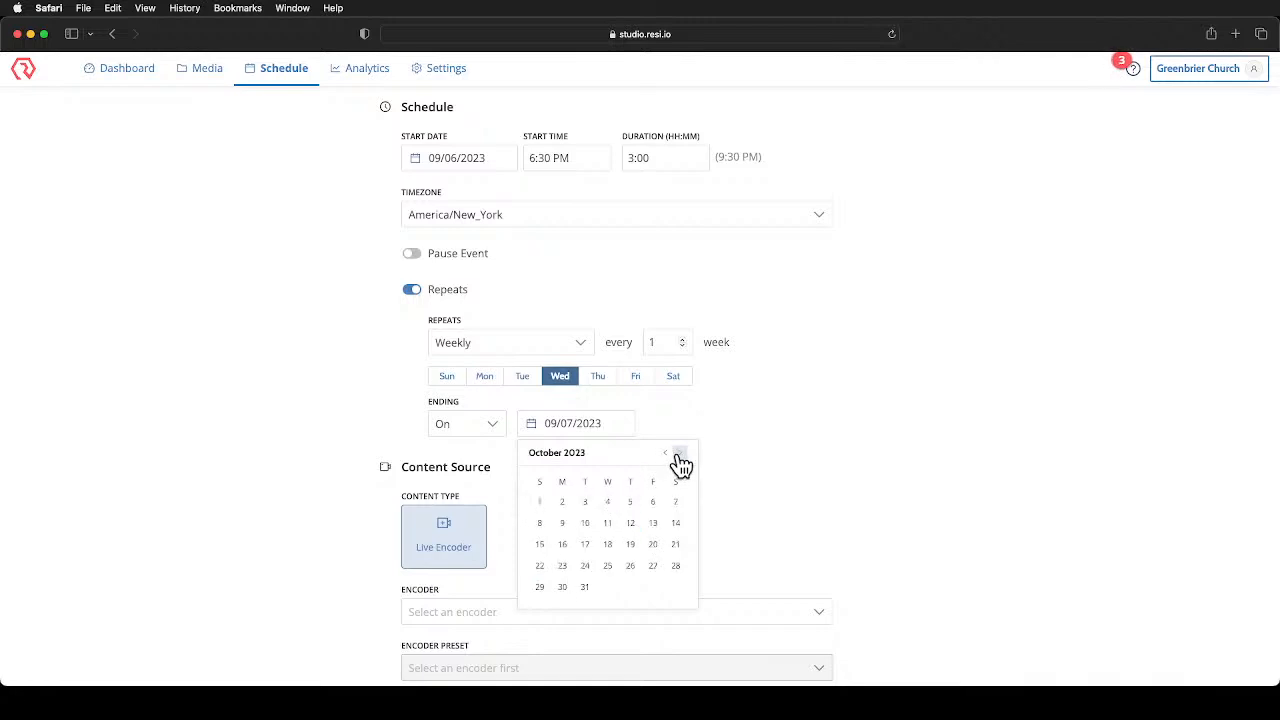
{"action": "left_click", "coordinate": [609, 505]}
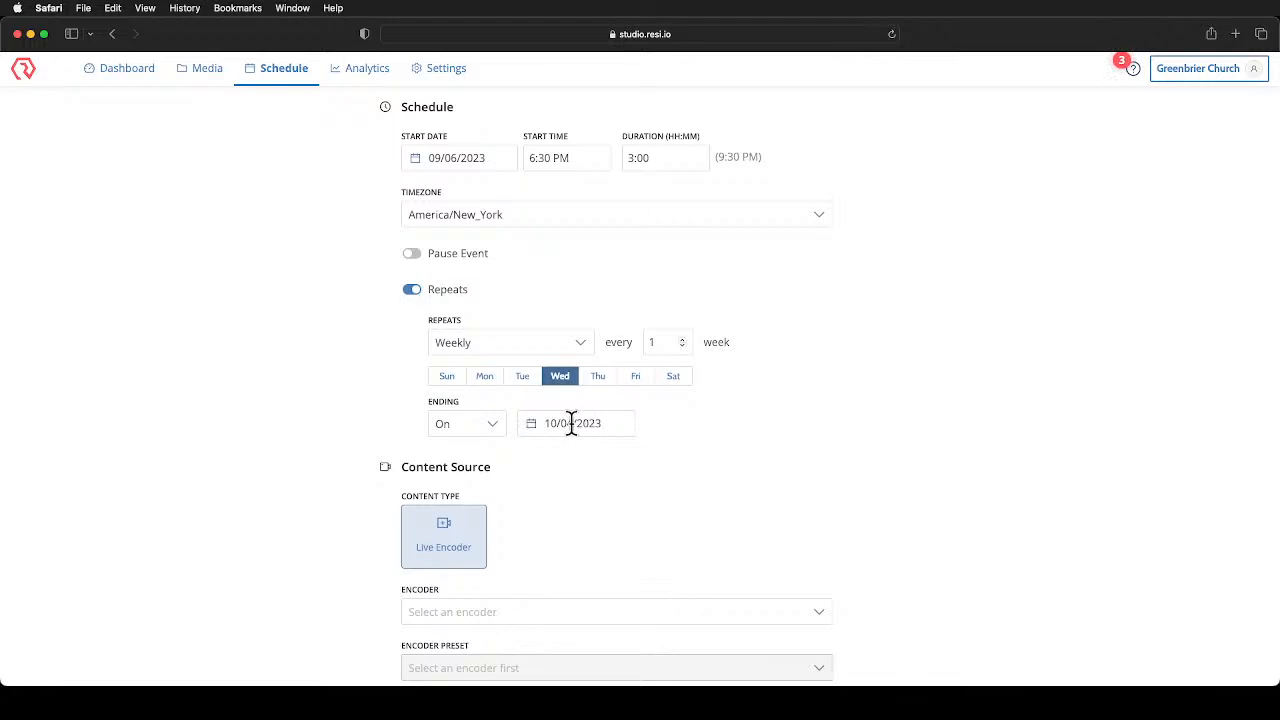
Select Greenbrier Church Ray Encoder as the encoder for the event's content source
{"action": "scroll", "coordinate": [595, 422], "scroll_direction": "down", "scroll_amount": 2}
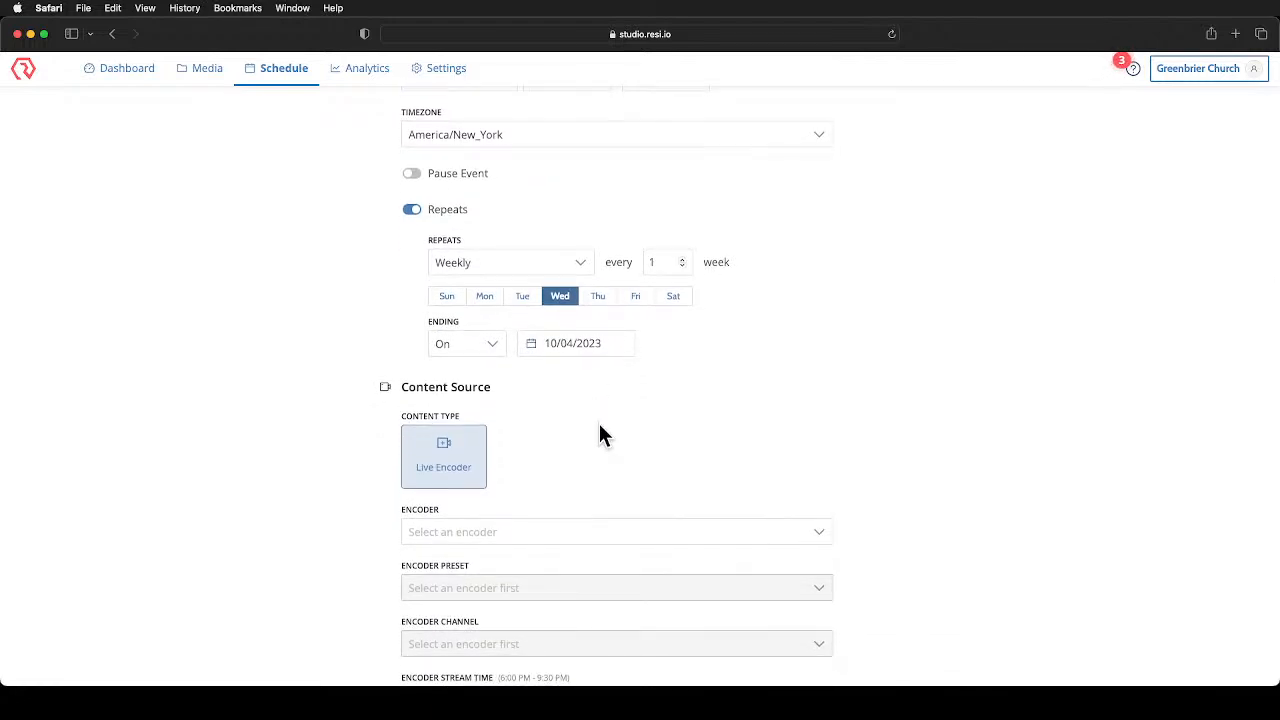
{"action": "scroll", "coordinate": [574, 424], "scroll_direction": "down", "scroll_amount": 5}
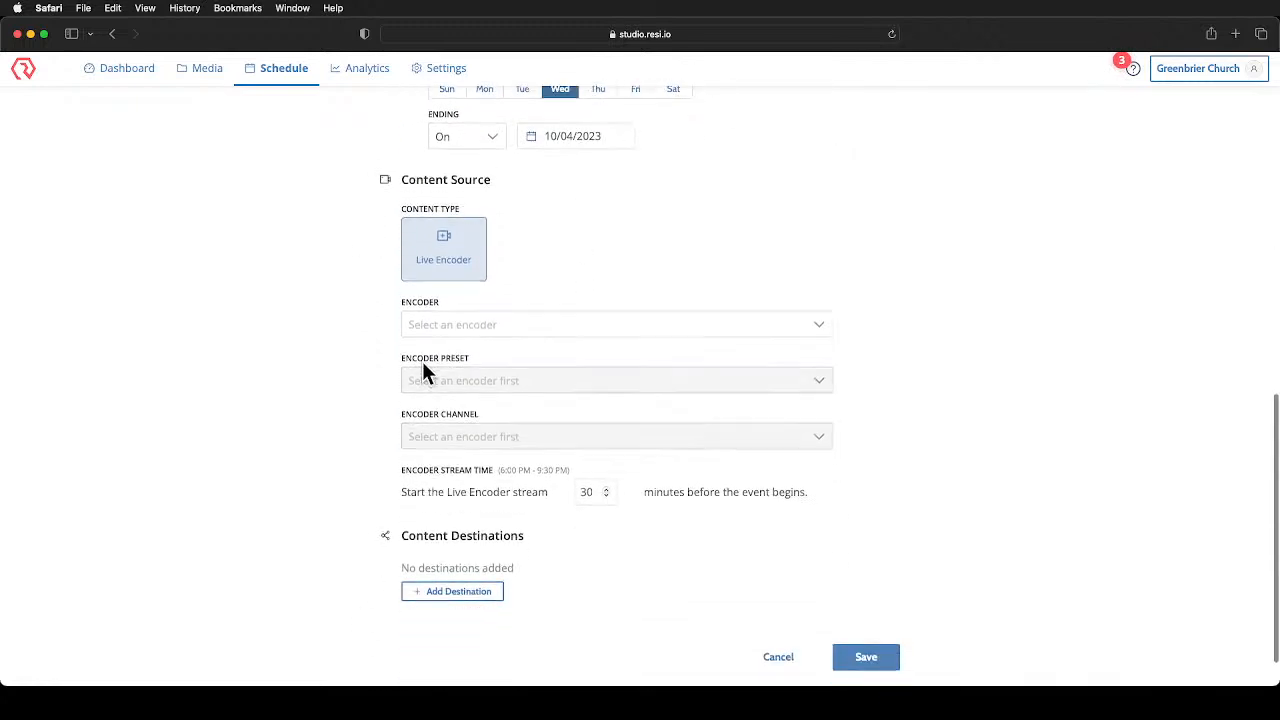
{"action": "left_click", "coordinate": [473, 316]}
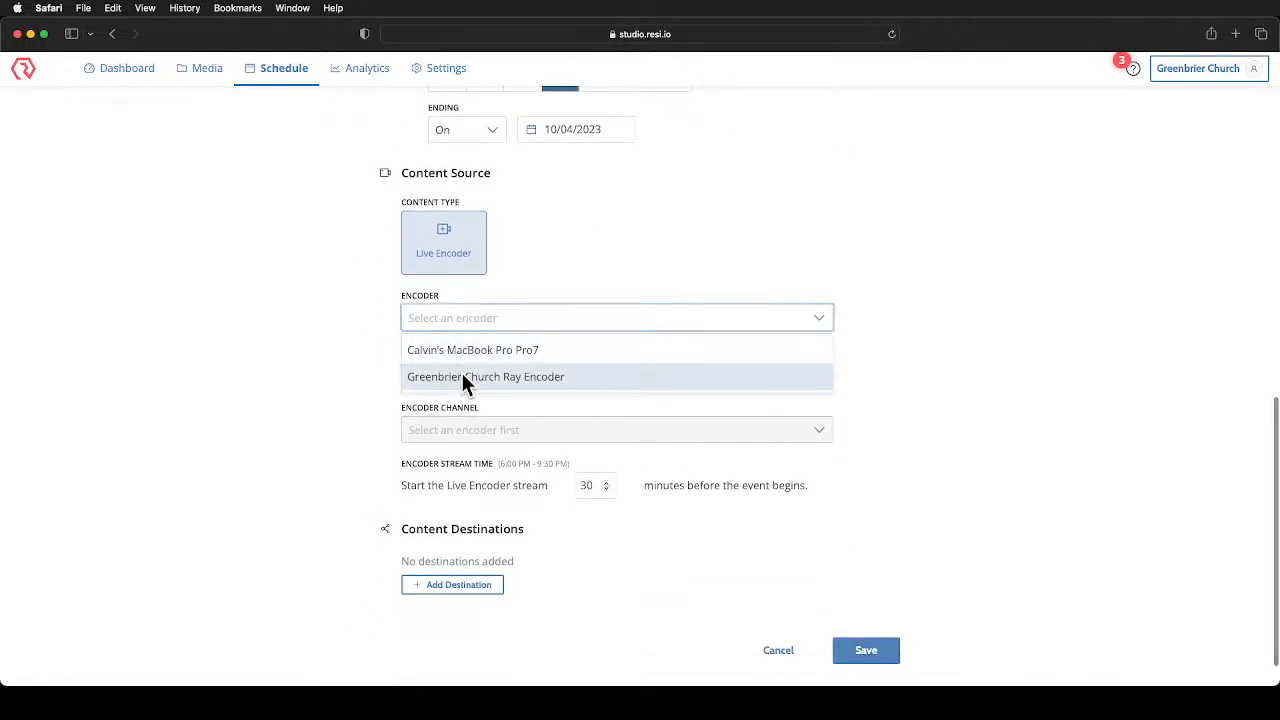
{"action": "left_click", "coordinate": [508, 377]}
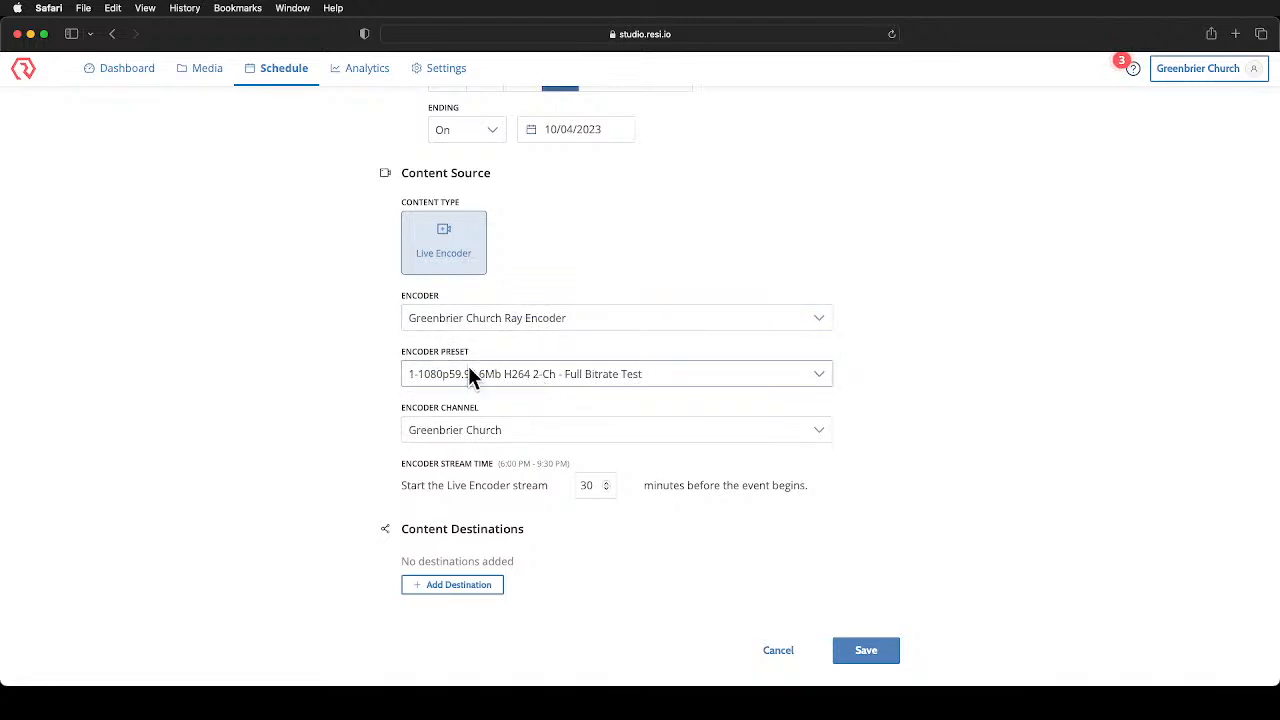
Set the live encoder stream to start 0 minutes before the event begins
{"action": "scroll", "coordinate": [530, 372], "scroll_direction": "down", "scroll_amount": 1}
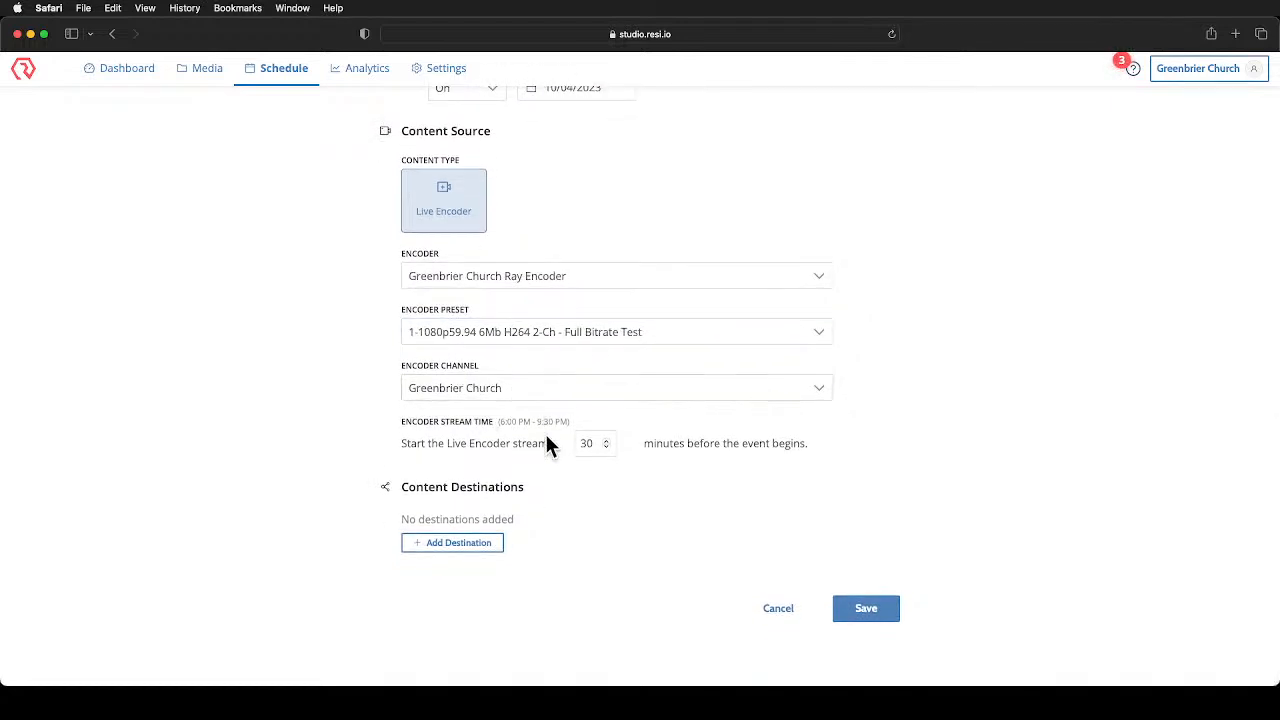
{"action": "double_click", "coordinate": [591, 443]}
{"action": "type", "text": "0"}
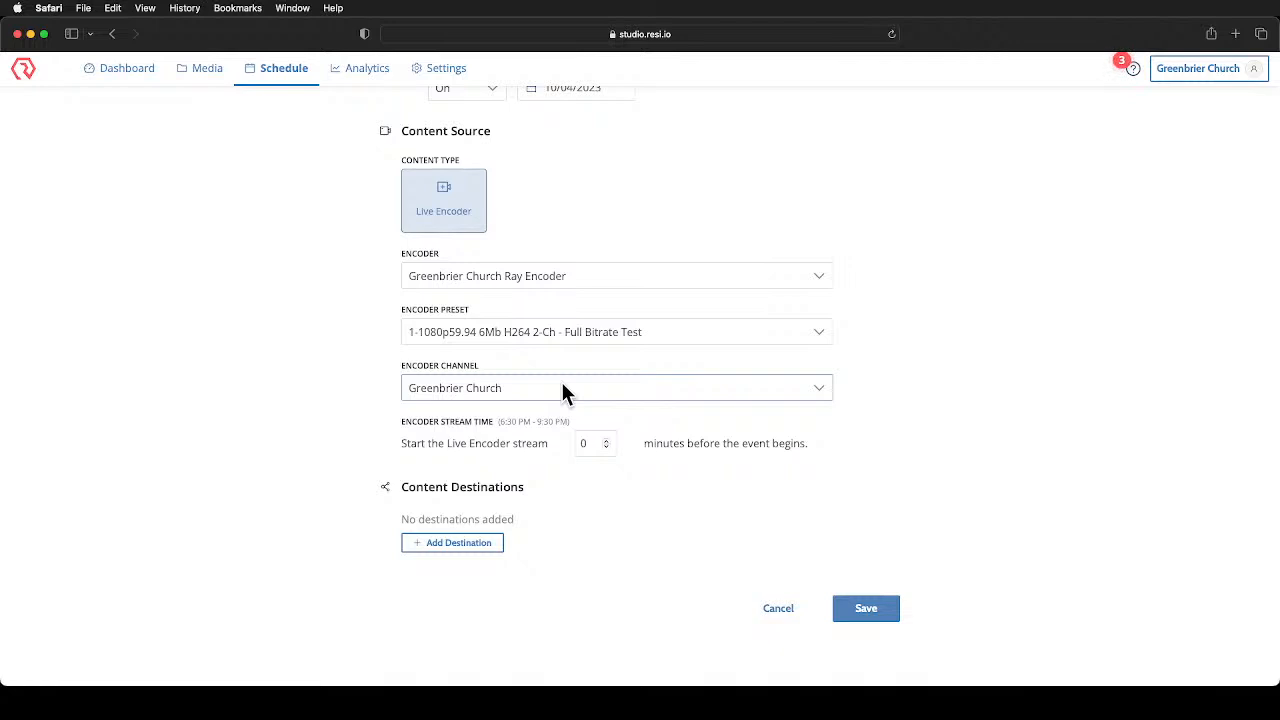
Start adding a Facebook content destination and choose the connected Facebook account
{"action": "scroll", "coordinate": [562, 388], "scroll_direction": "up", "scroll_amount": 2}
{"action": "scroll", "coordinate": [562, 388], "scroll_direction": "down", "scroll_amount": 2}
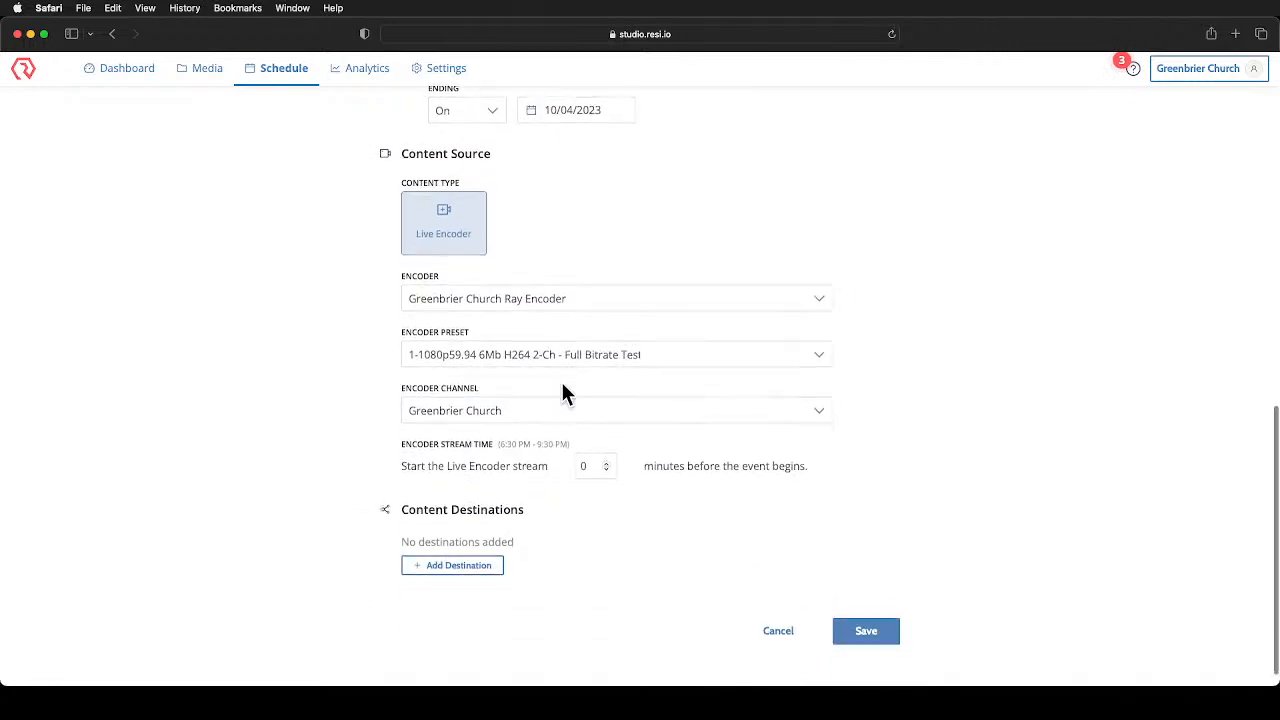
{"action": "scroll", "coordinate": [562, 393], "scroll_direction": "down", "scroll_amount": 1}
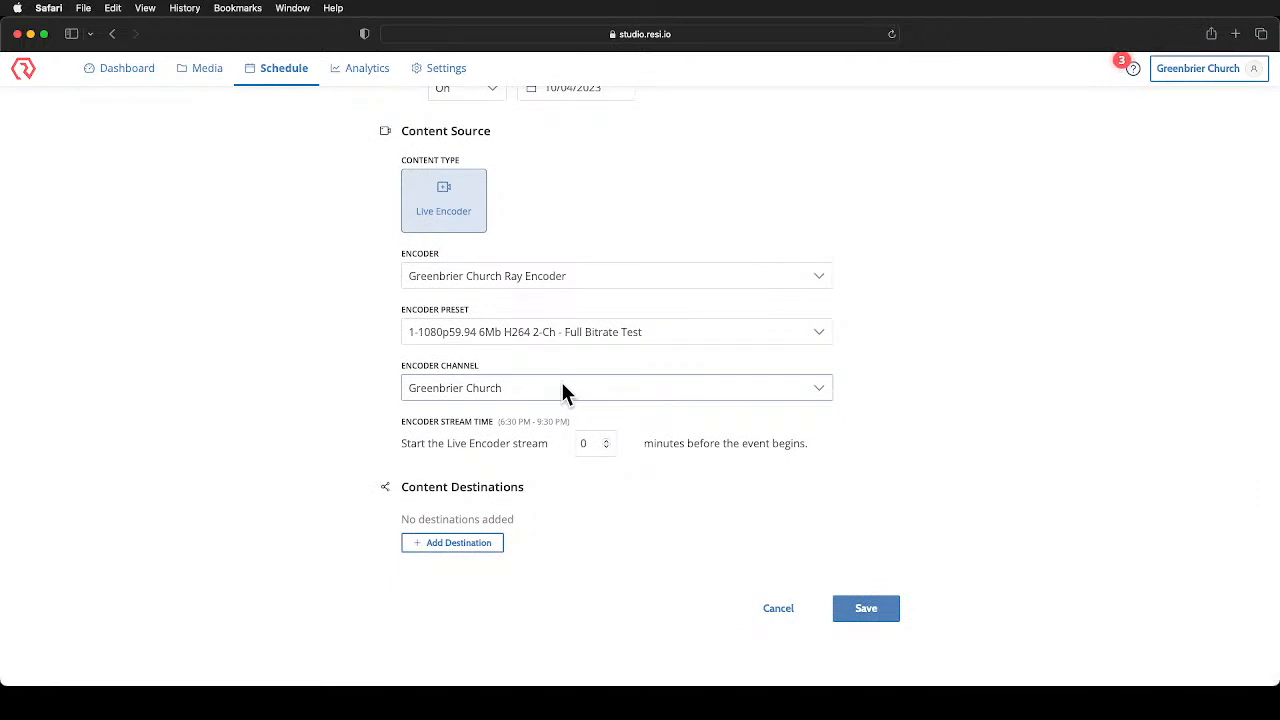
{"action": "left_click", "coordinate": [448, 548]}
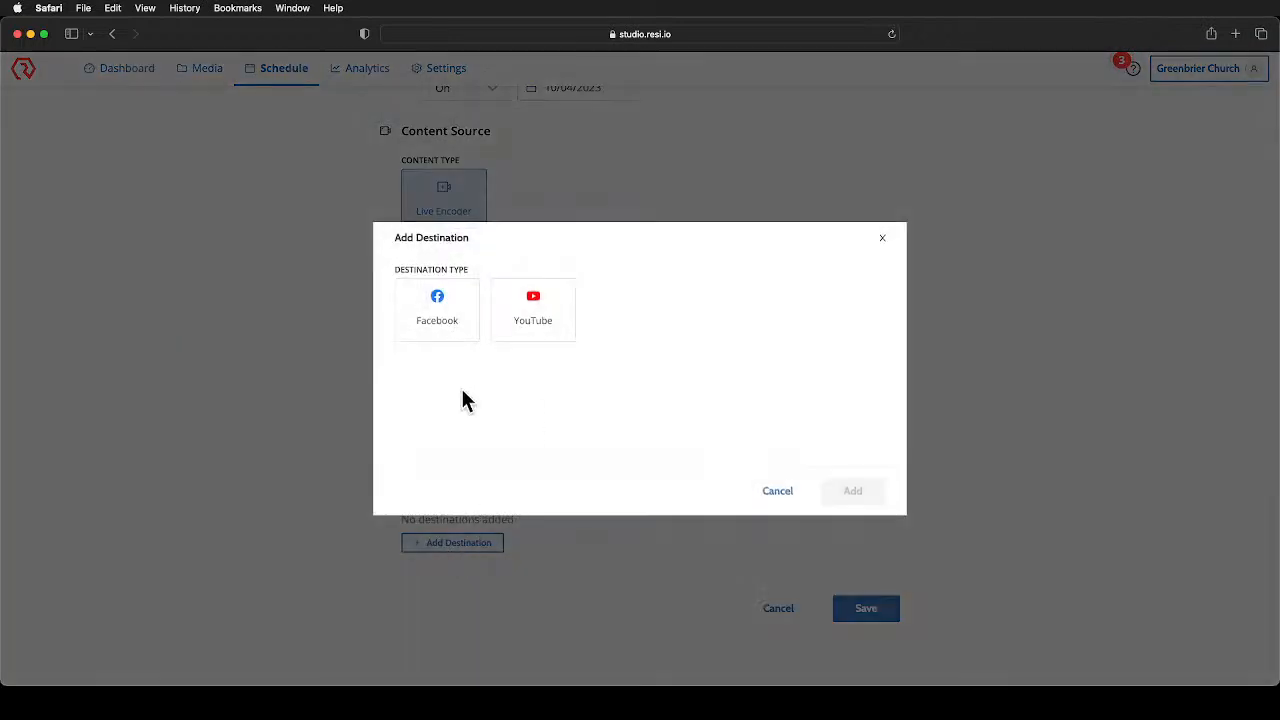
{"action": "left_click", "coordinate": [436, 314]}
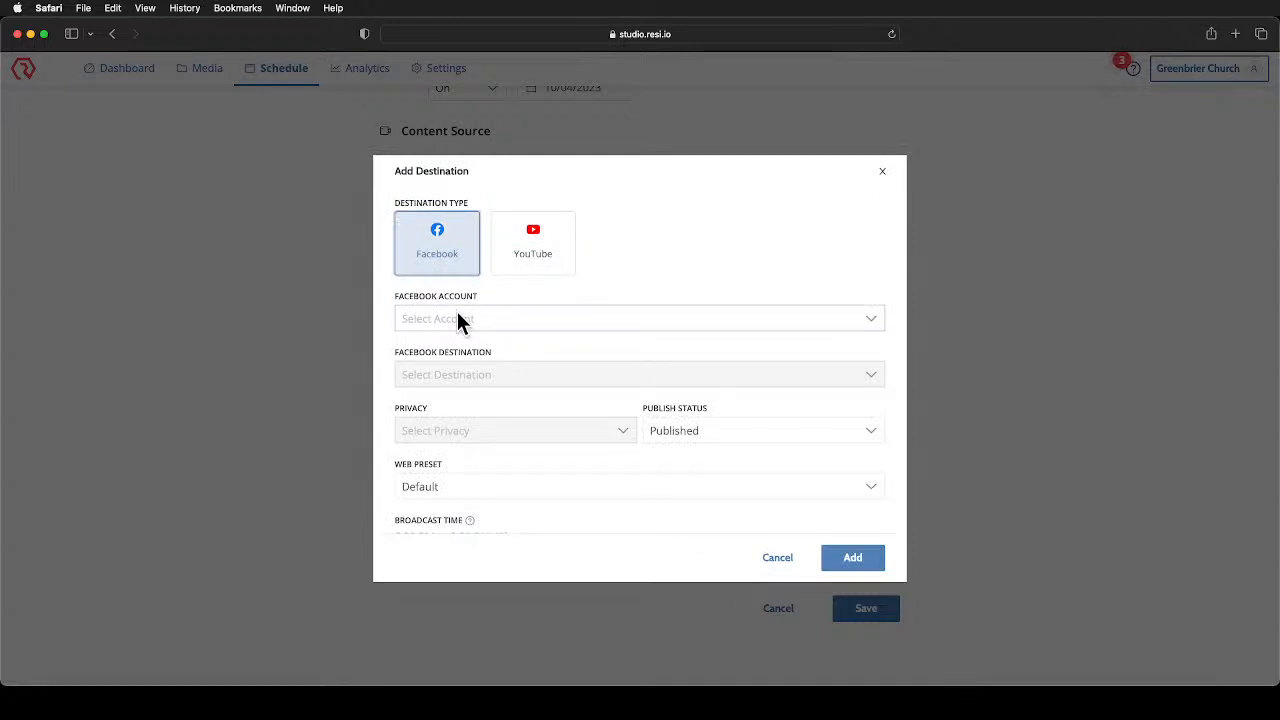
{"action": "left_click", "coordinate": [447, 318]}
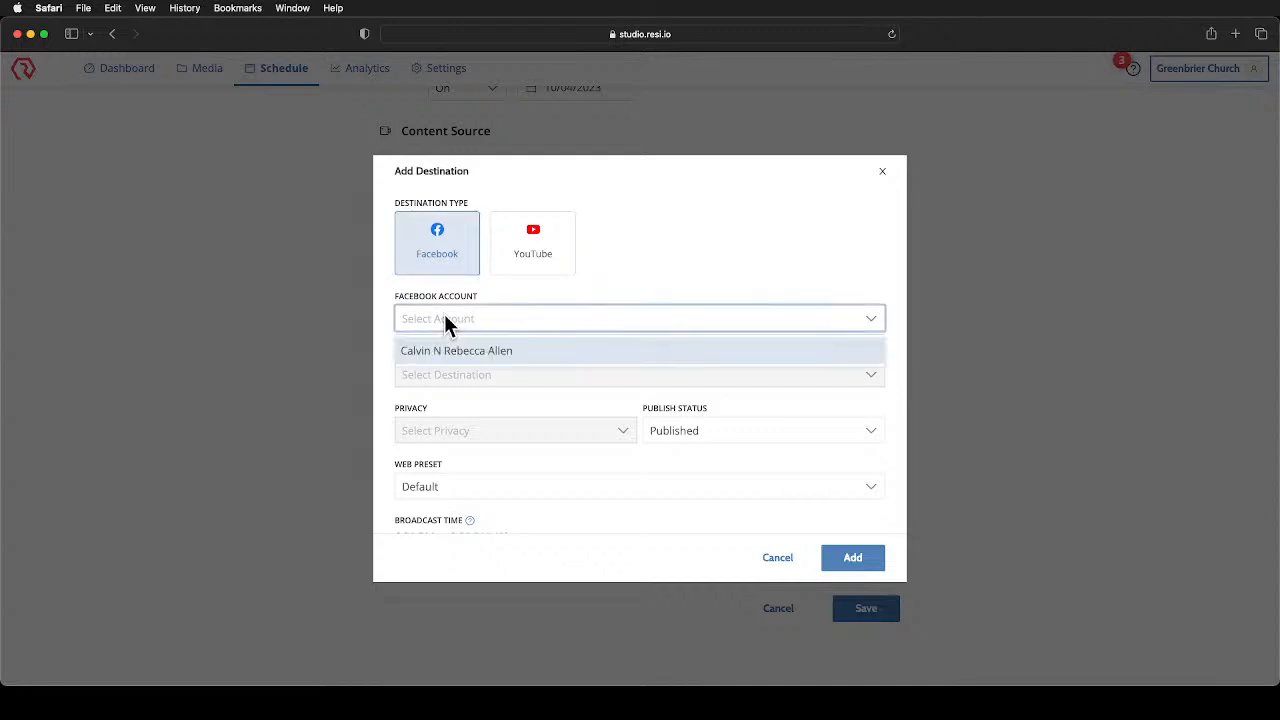
{"action": "left_click", "coordinate": [481, 351]}
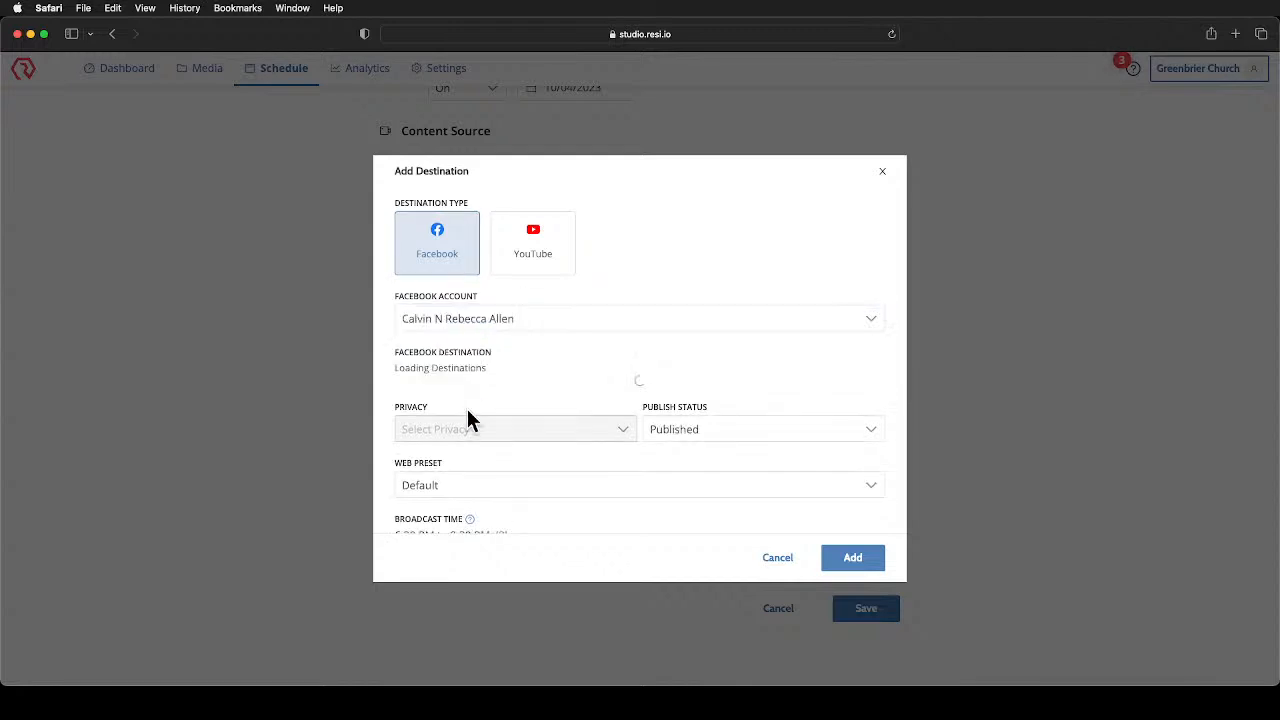
Set the Facebook destination to "Group: Video Tester" and its privacy to Public
{"action": "scroll", "coordinate": [465, 425], "scroll_direction": "down", "scroll_amount": 4}
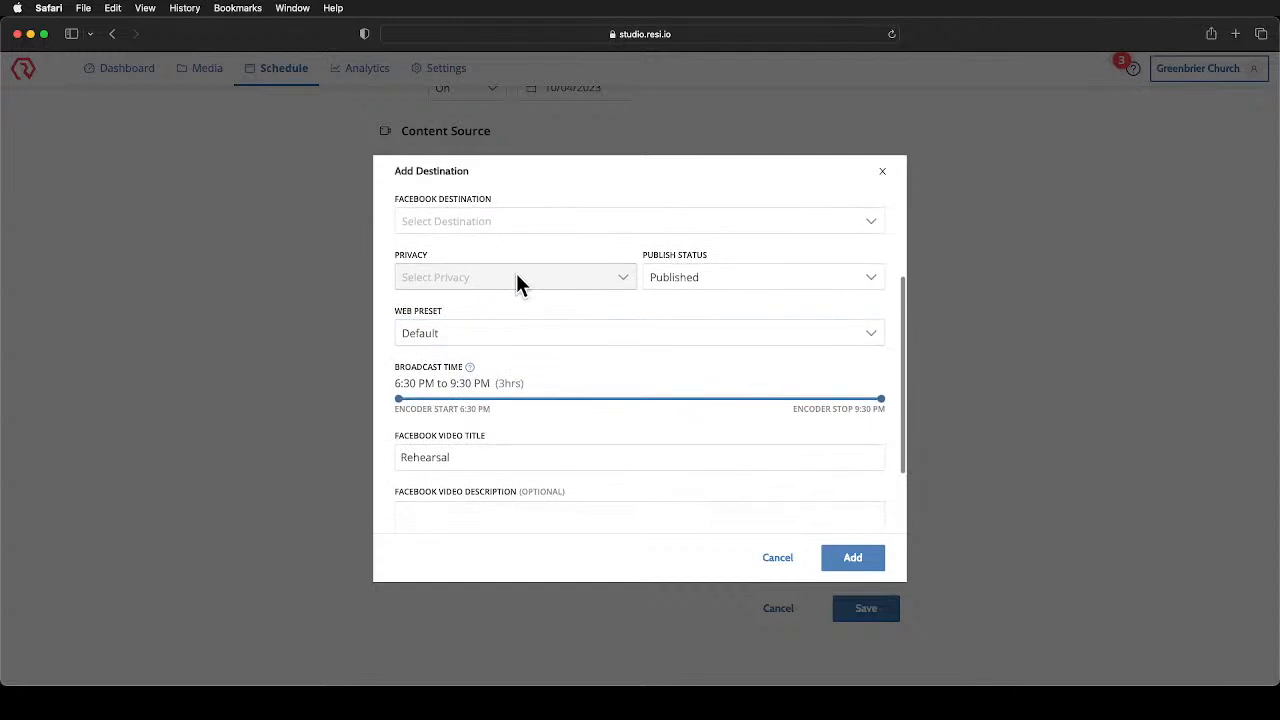
{"action": "scroll", "coordinate": [514, 275], "scroll_direction": "up", "scroll_amount": 2}
{"action": "left_click", "coordinate": [489, 311]}
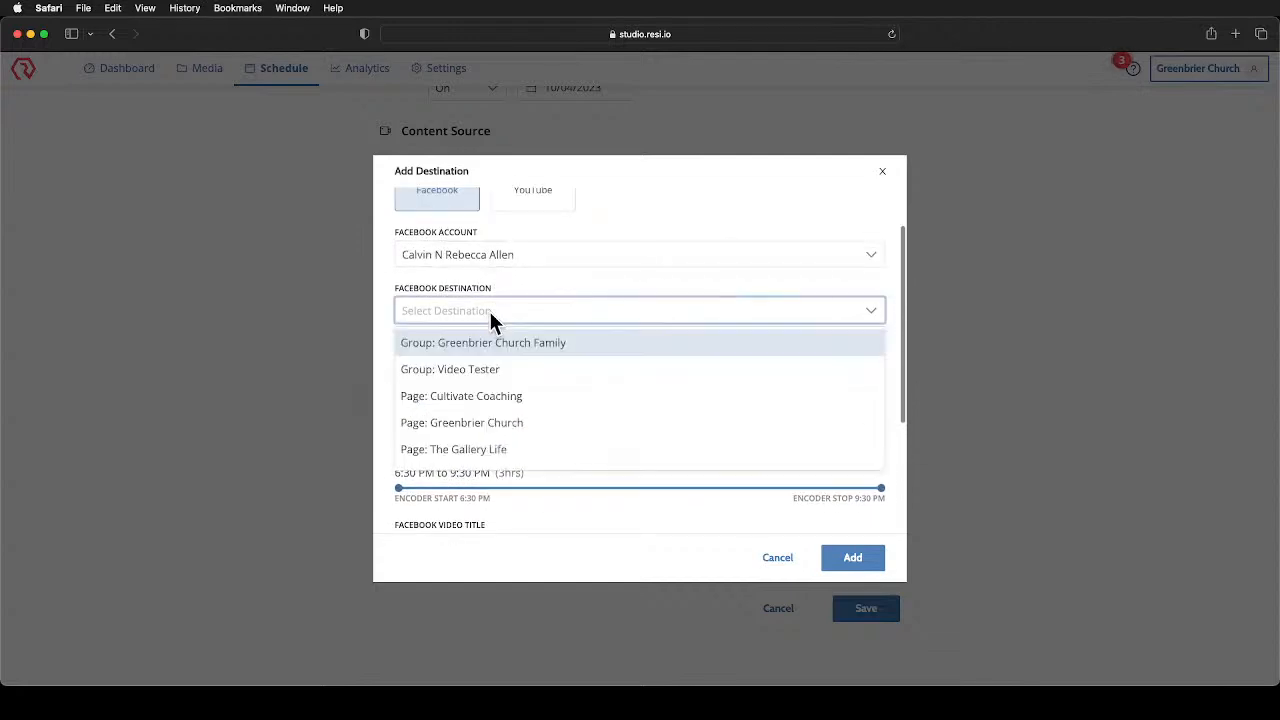
{"action": "left_click", "coordinate": [463, 369]}
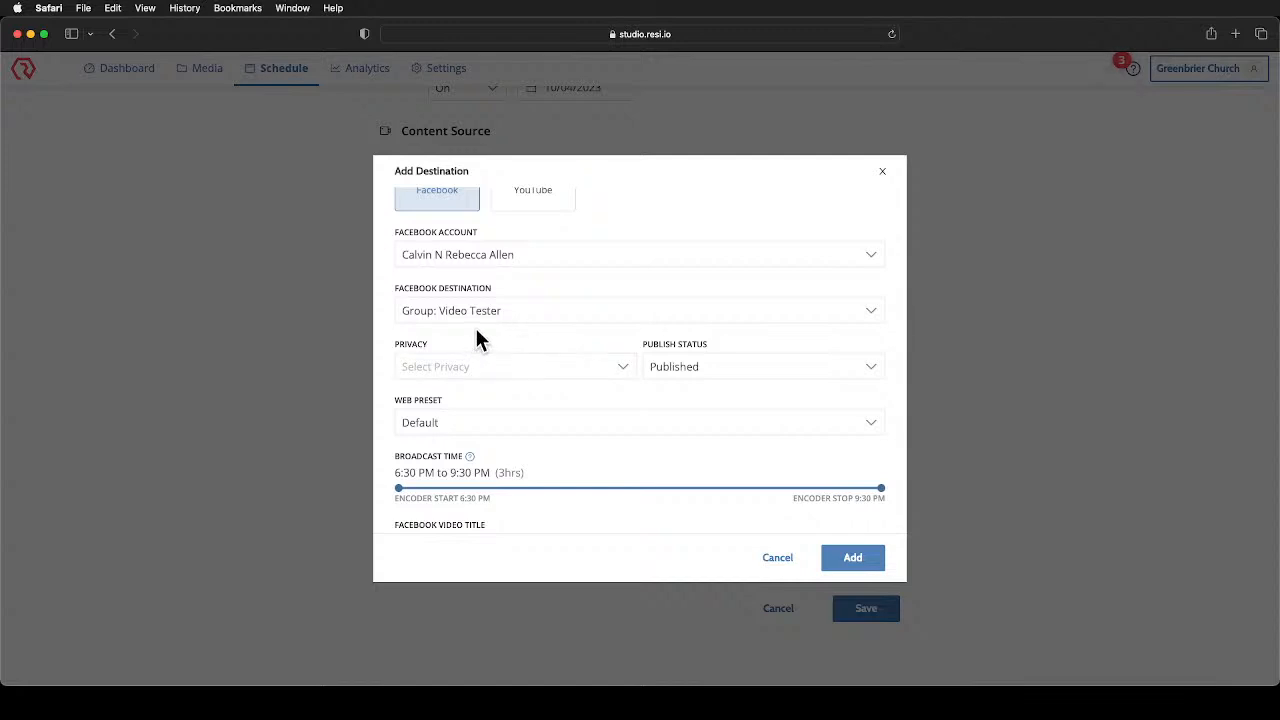
{"action": "left_click", "coordinate": [468, 364]}
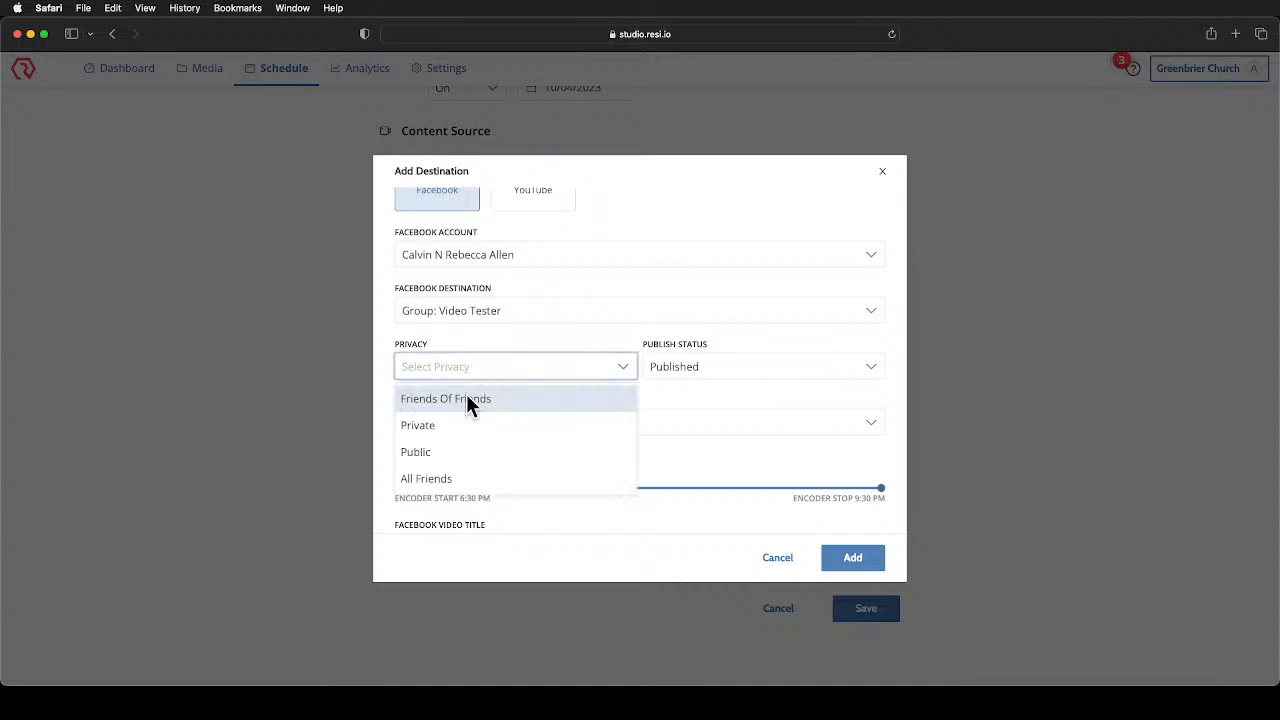
{"action": "left_click", "coordinate": [449, 452]}
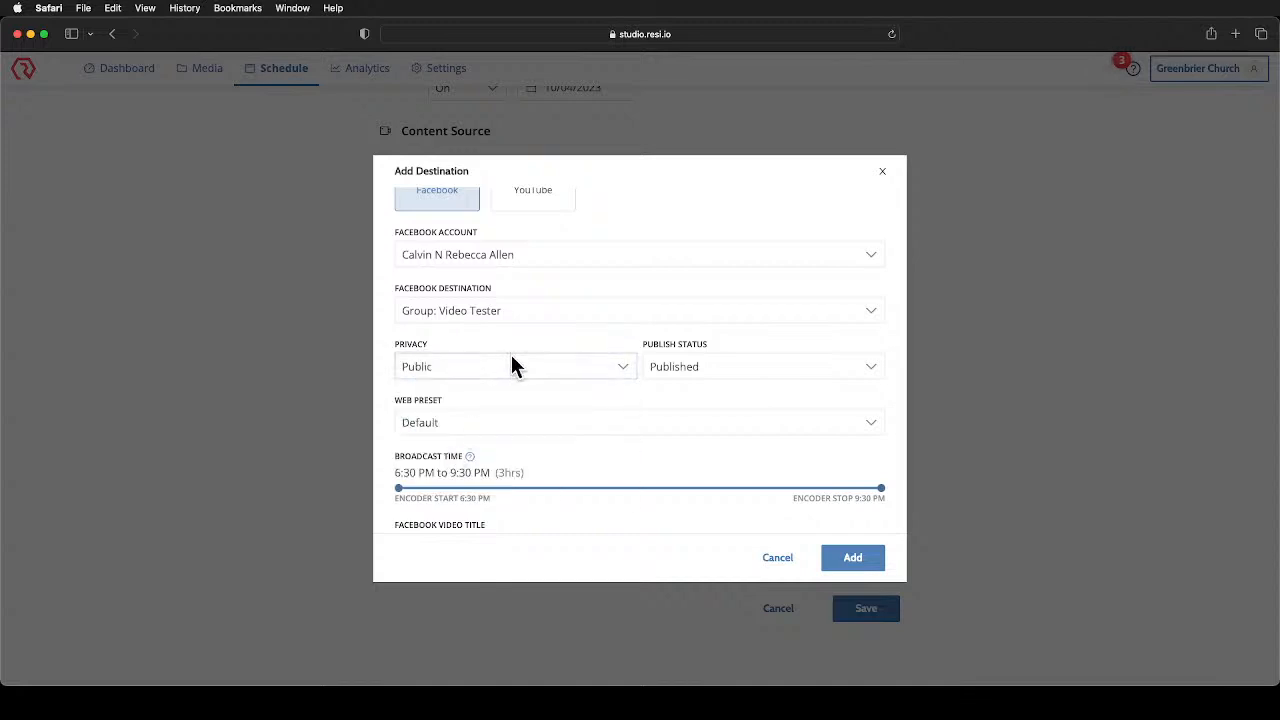
{"action": "scroll", "coordinate": [510, 352], "scroll_direction": "down", "scroll_amount": 1}
{"action": "scroll", "coordinate": [510, 355], "scroll_direction": "down", "scroll_amount": 5}
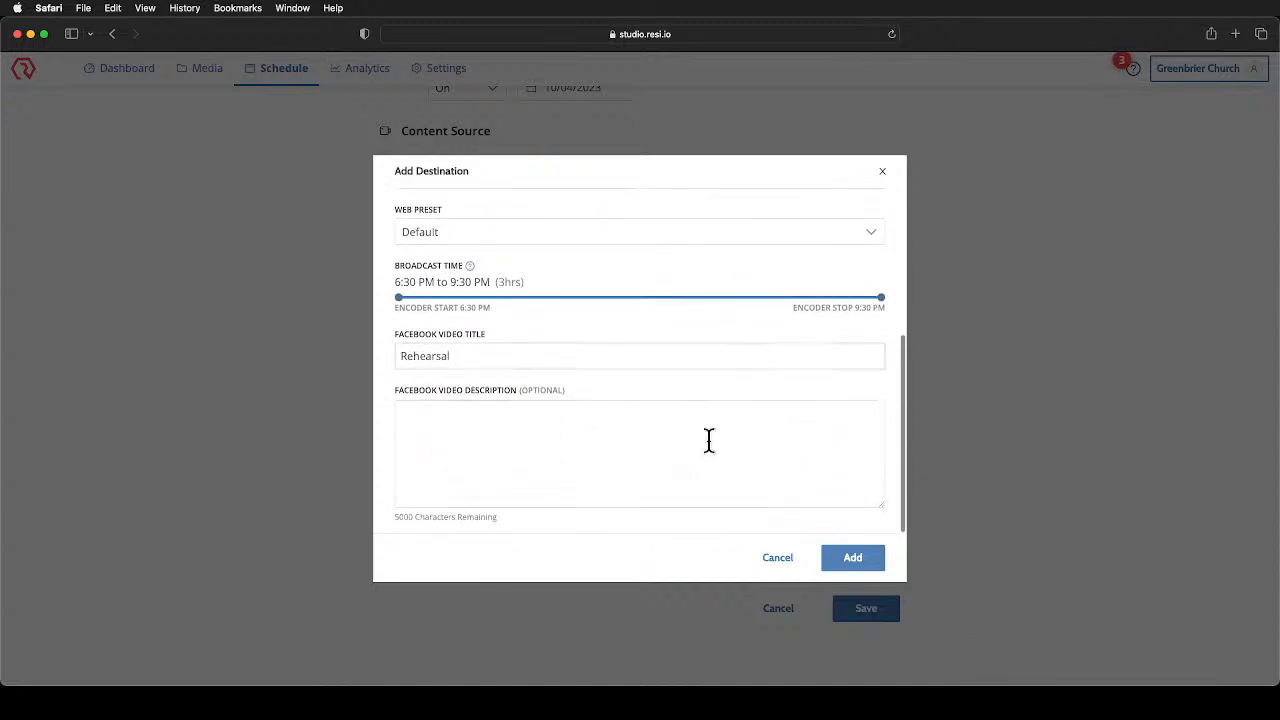
Confirm adding the configured Facebook group destination to the Rehearsal event
{"action": "left_click", "coordinate": [867, 560]}
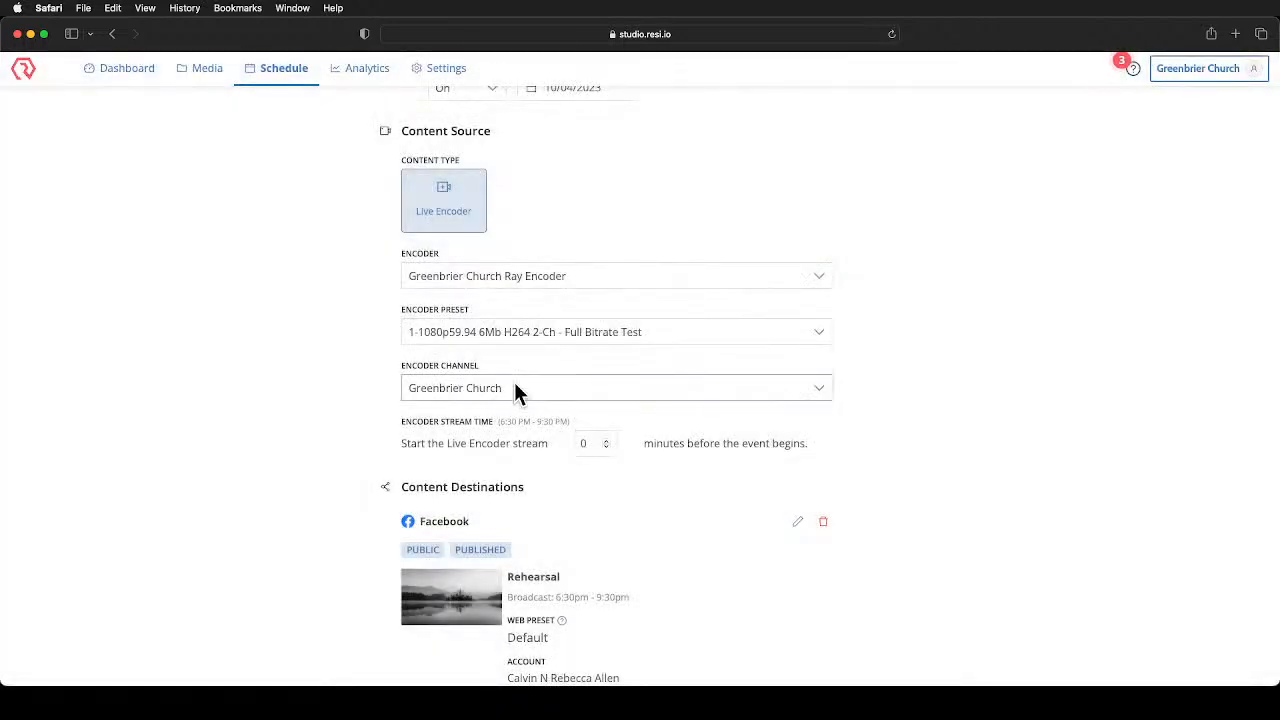
{"action": "scroll", "coordinate": [586, 451], "scroll_direction": "down", "scroll_amount": 4}
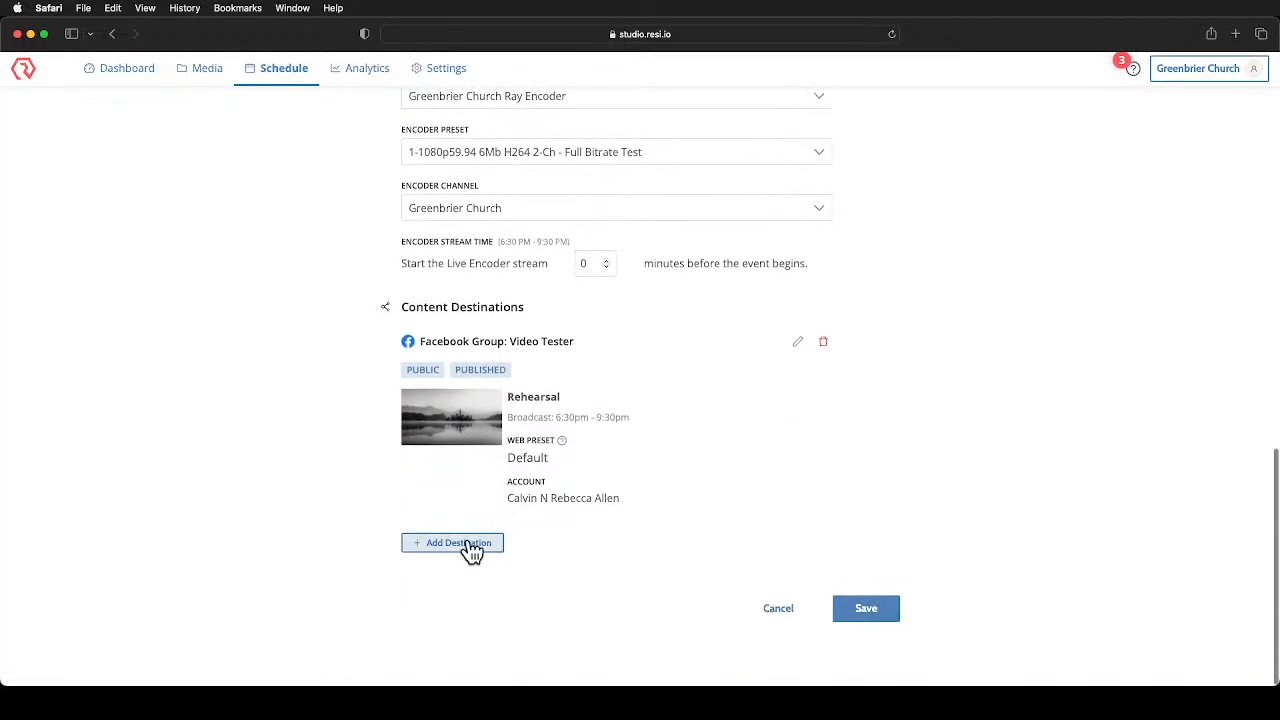
Start a YouTube content destination using the Greenbrier Church account with privacy set to Unlisted
{"action": "left_click", "coordinate": [470, 545]}
{"action": "left_click", "coordinate": [536, 332]}
{"action": "left_click", "coordinate": [455, 318]}
{"action": "left_click", "coordinate": [460, 350]}
{"action": "left_click", "coordinate": [452, 374]}
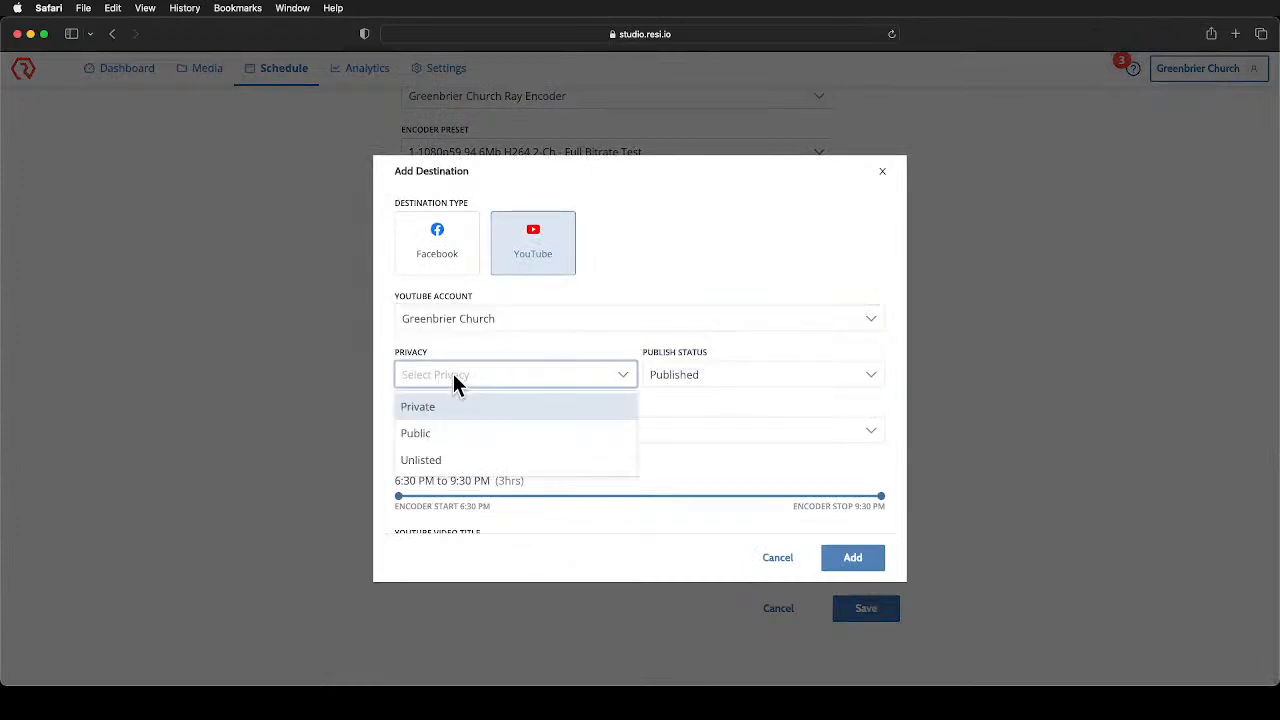
{"action": "left_click", "coordinate": [447, 459]}
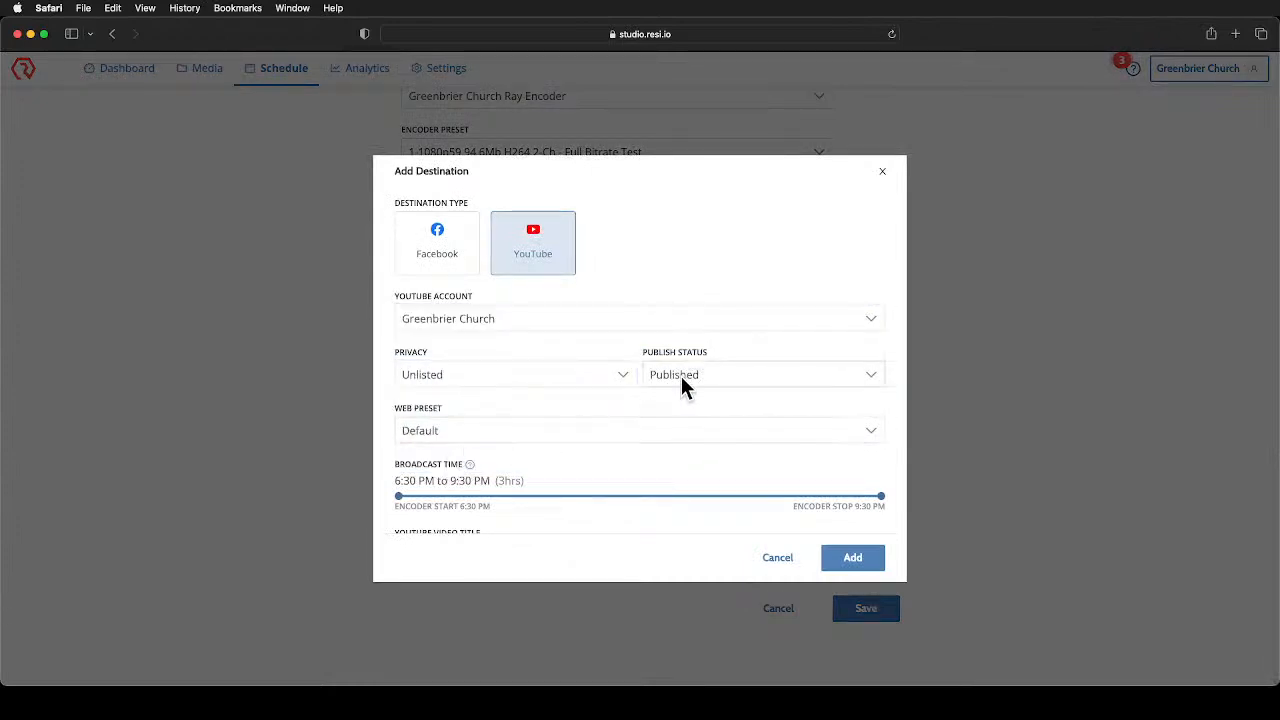
Add the configured YouTube destination and save the Rehearsal event
{"action": "scroll", "coordinate": [510, 390], "scroll_direction": "down", "scroll_amount": 4}
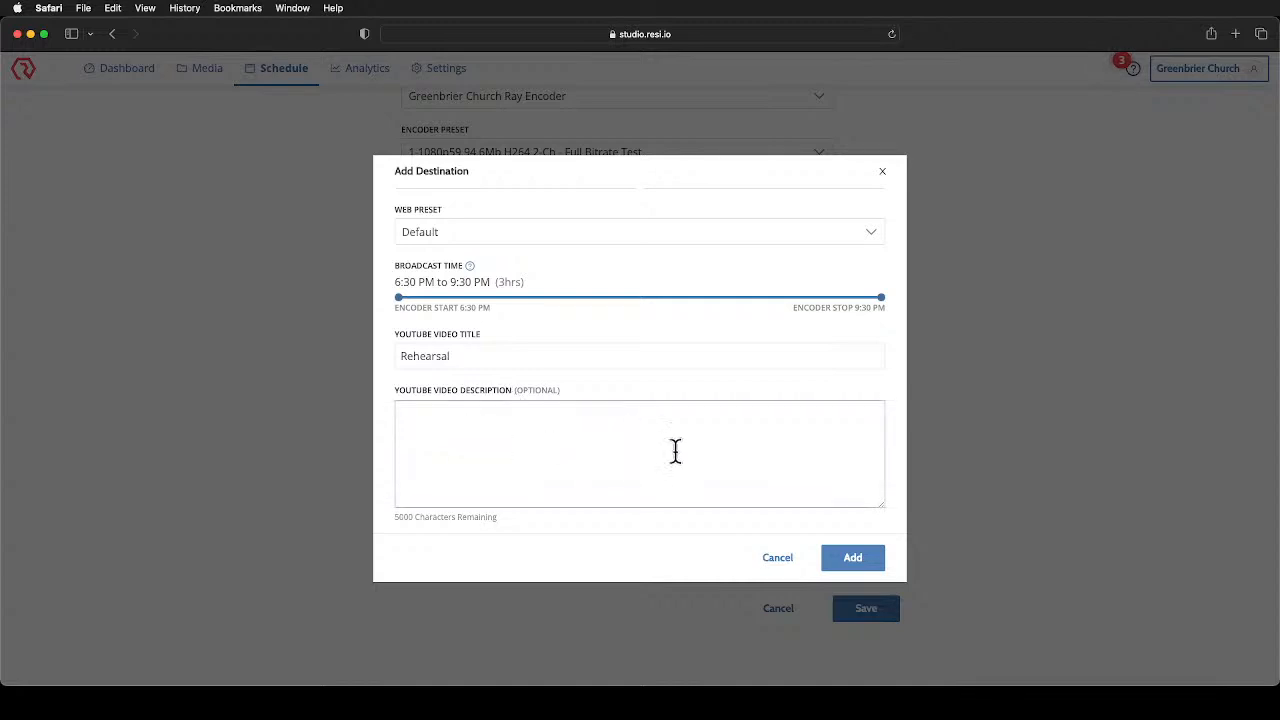
{"action": "scroll", "coordinate": [683, 451], "scroll_direction": "up", "scroll_amount": 5}
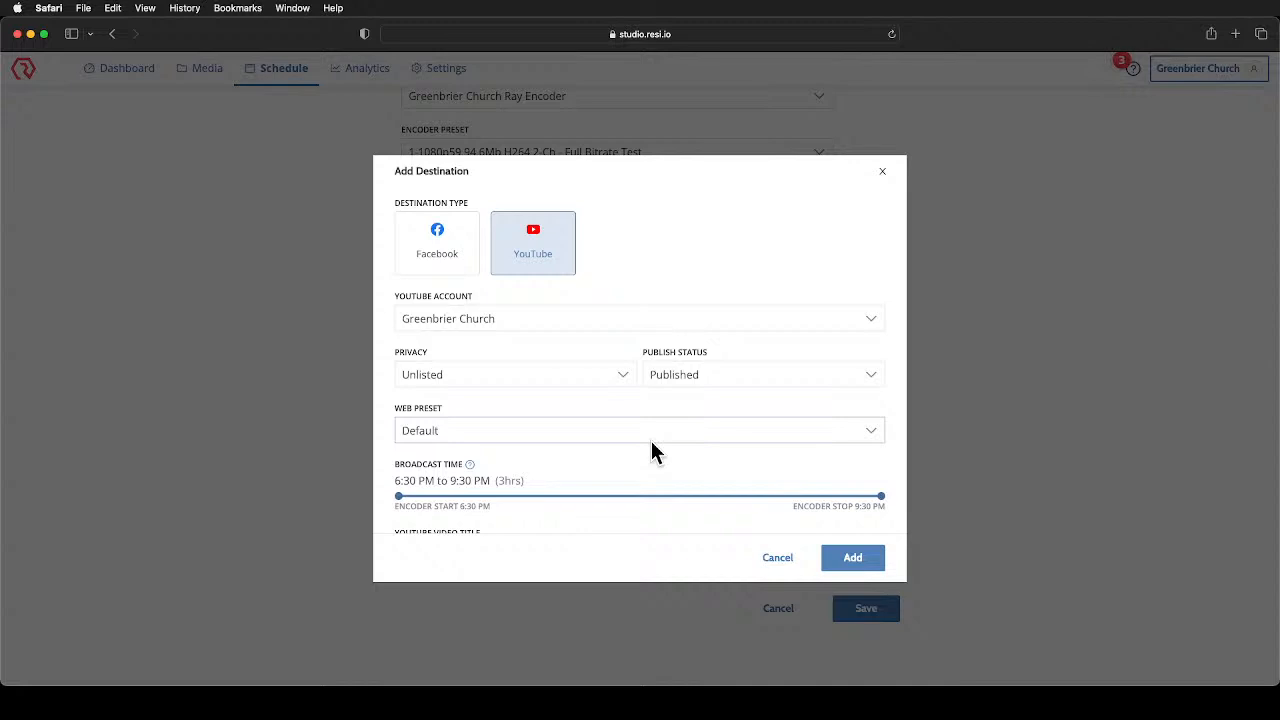
{"action": "left_click", "coordinate": [845, 563]}
{"action": "scroll", "coordinate": [667, 508], "scroll_direction": "down", "scroll_amount": 3}
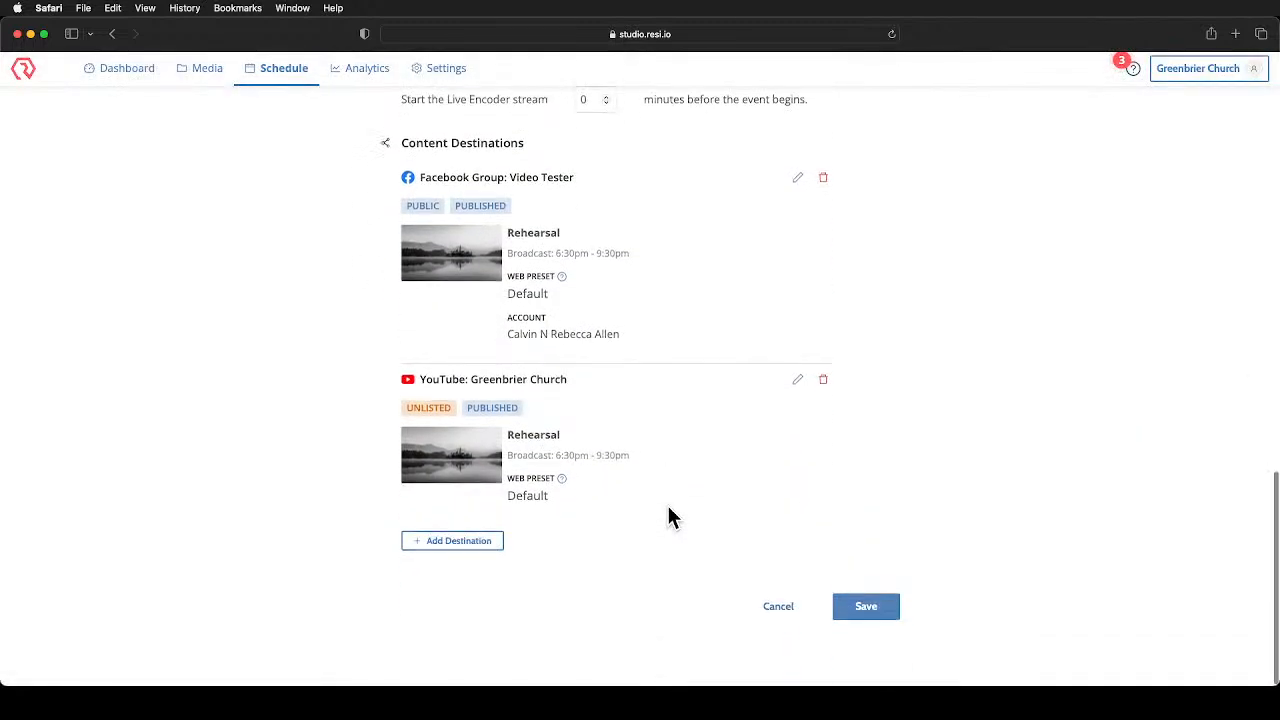
{"action": "left_click", "coordinate": [864, 616]}
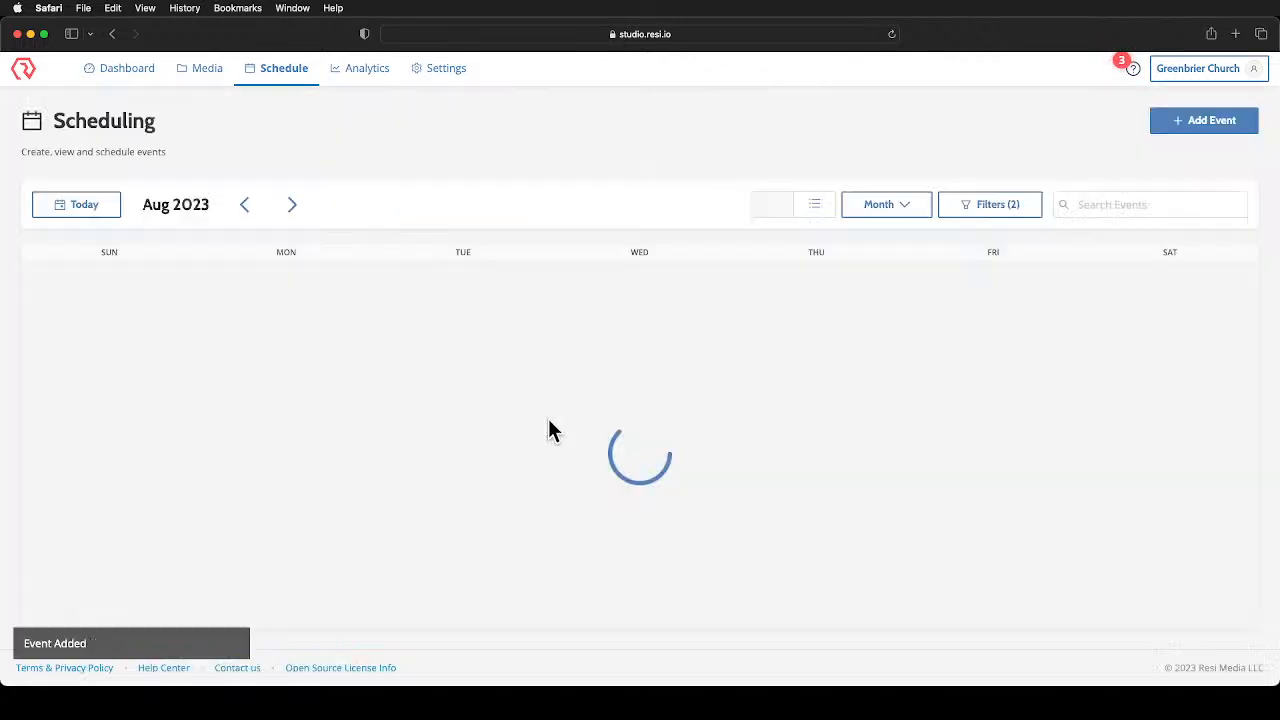
Check the September and October 2023 calendar months for the scheduled Wednesday rehearsals
{"action": "left_click", "coordinate": [290, 206]}
{"action": "scroll", "coordinate": [595, 380], "scroll_direction": "down", "scroll_amount": 2}
{"action": "scroll", "coordinate": [618, 415], "scroll_direction": "up", "scroll_amount": 2}
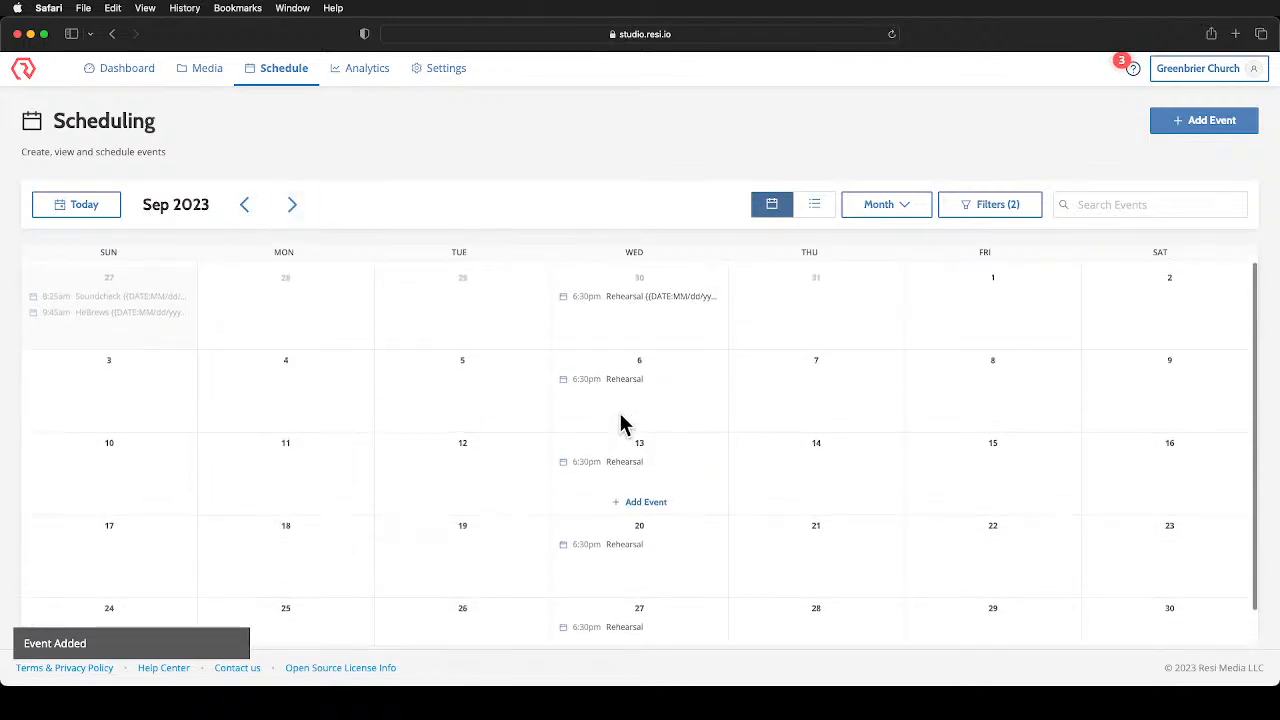
{"action": "left_click", "coordinate": [287, 207]}
{"action": "mouse_move", "coordinate": [637, 277]}
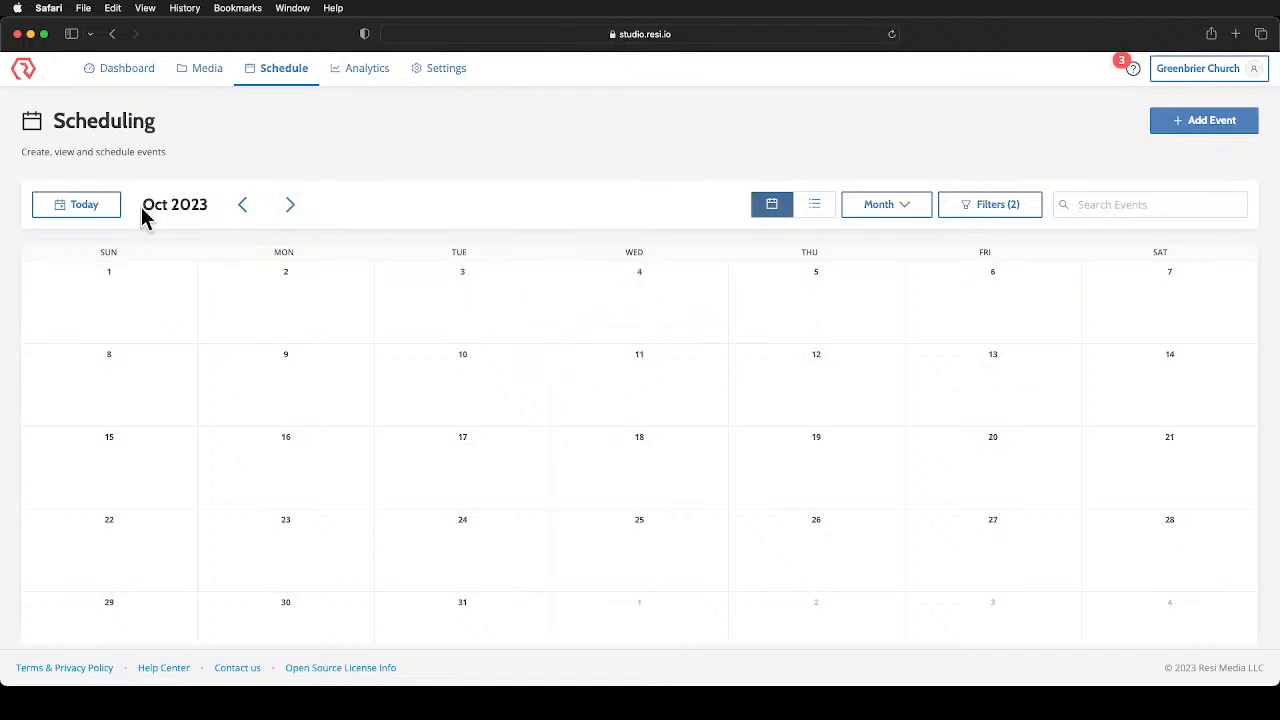
{"action": "left_click", "coordinate": [244, 208]}
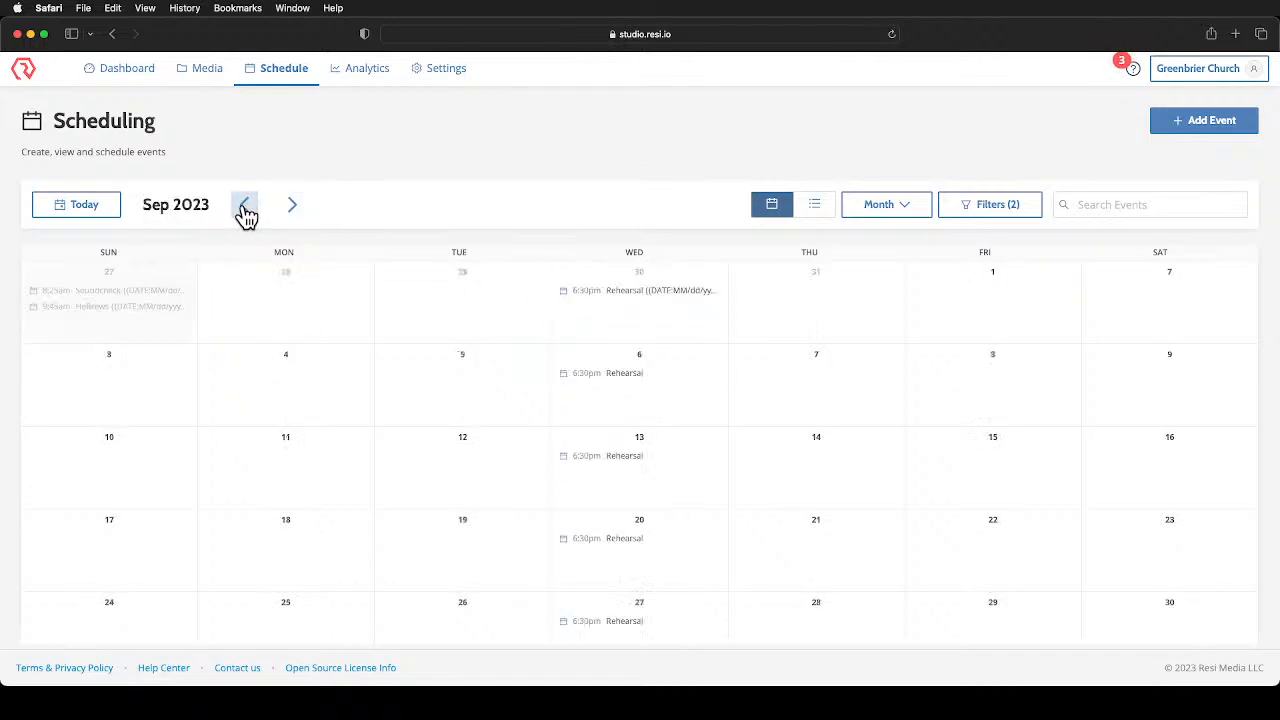
Create a new event on Sunday, September 3, 2023 and name it Soundcheck
{"action": "scroll", "coordinate": [246, 350], "scroll_direction": "down", "scroll_amount": 1}
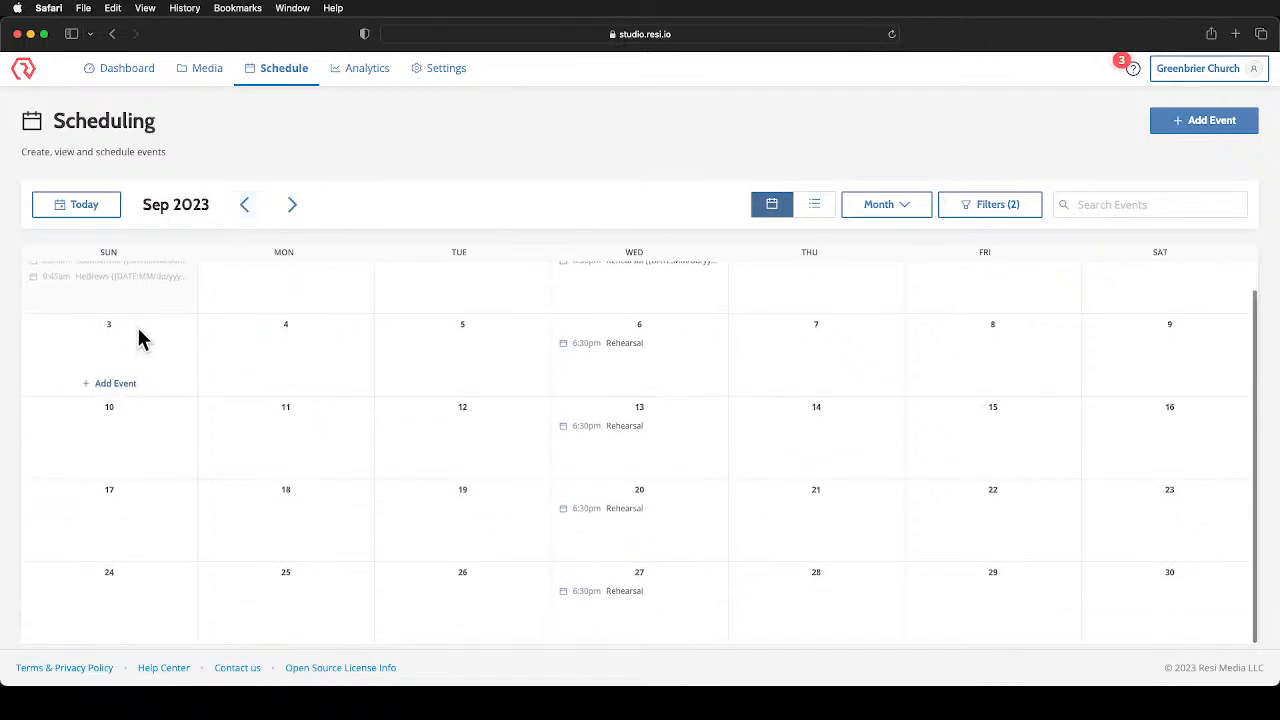
{"action": "left_click", "coordinate": [116, 383]}
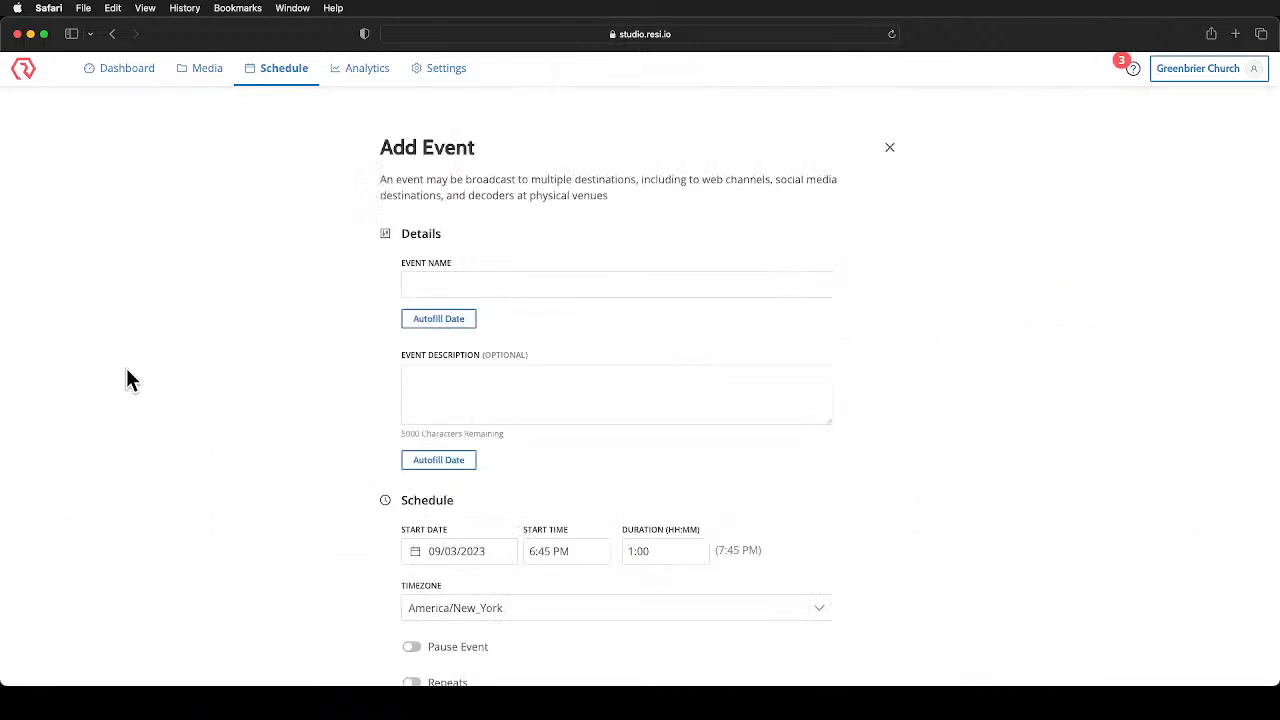
{"action": "left_click", "coordinate": [458, 280]}
{"action": "type", "text": "Soundcheck"}
Set the Soundcheck event's start time to 8:20 AM
{"action": "scroll", "coordinate": [500, 310], "scroll_direction": "down", "scroll_amount": 3}
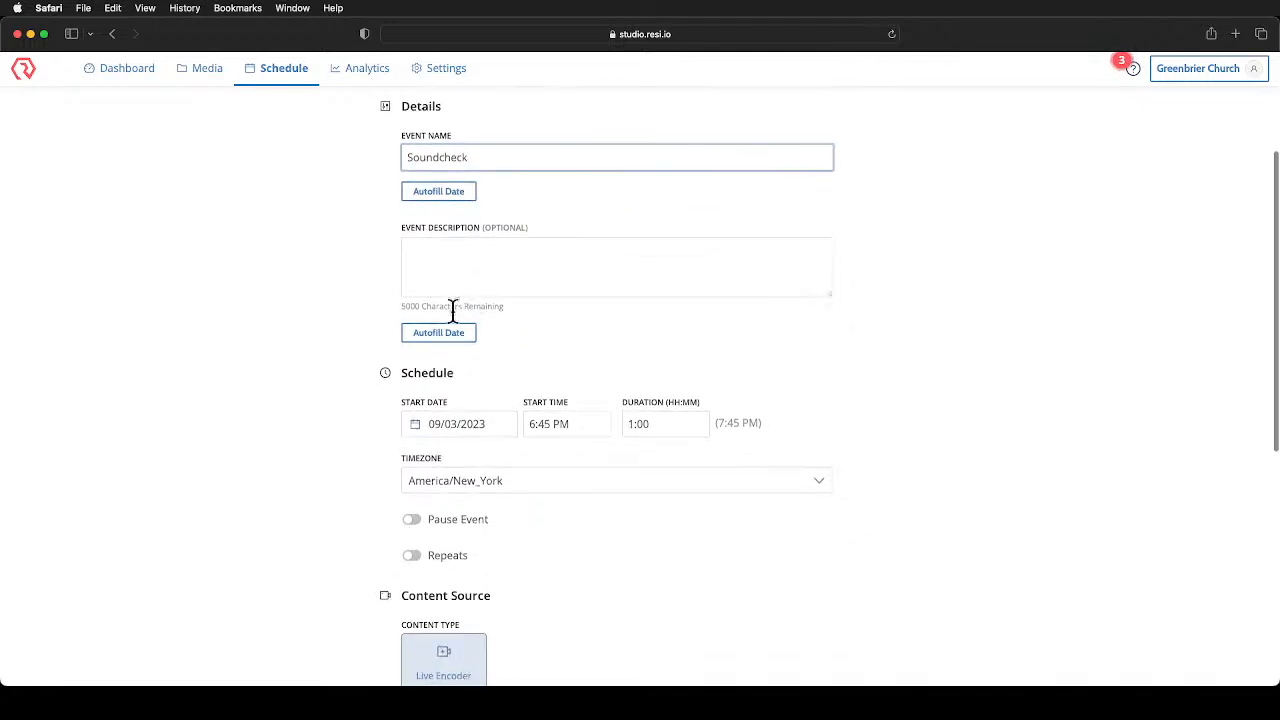
{"action": "left_click", "coordinate": [414, 396]}
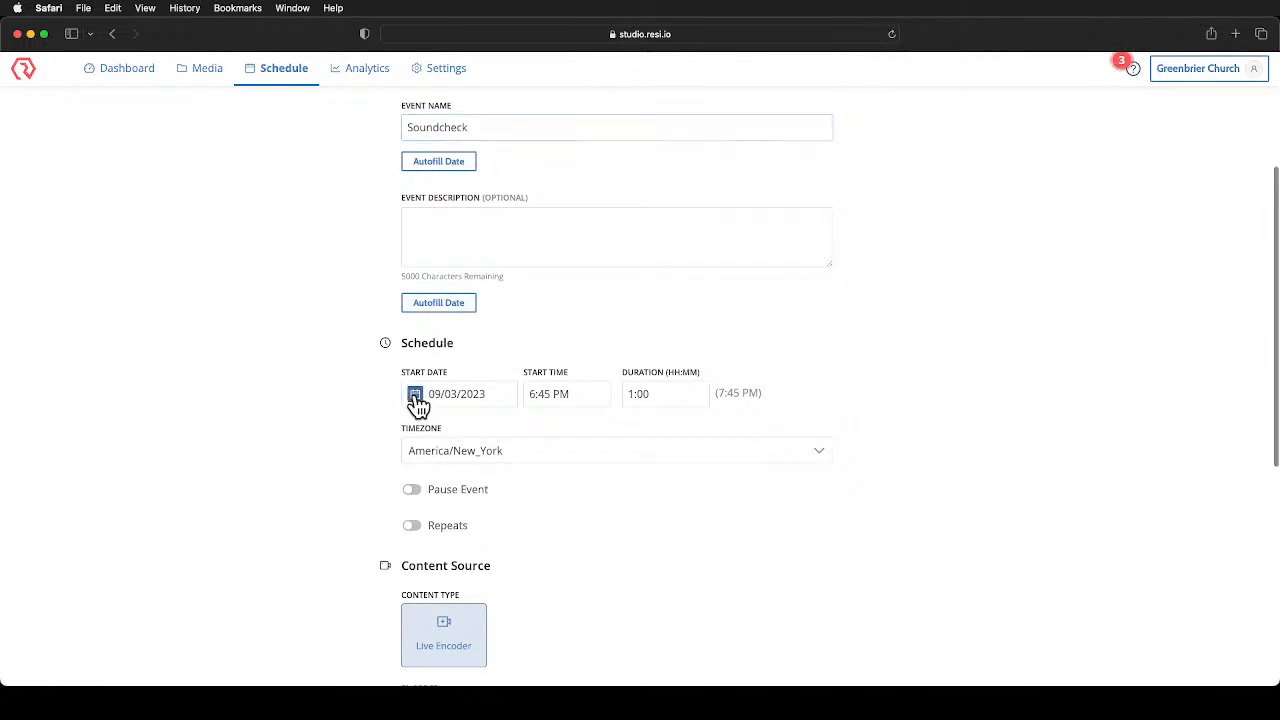
{"action": "left_click", "coordinate": [414, 396]}
{"action": "left_click", "coordinate": [524, 393]}
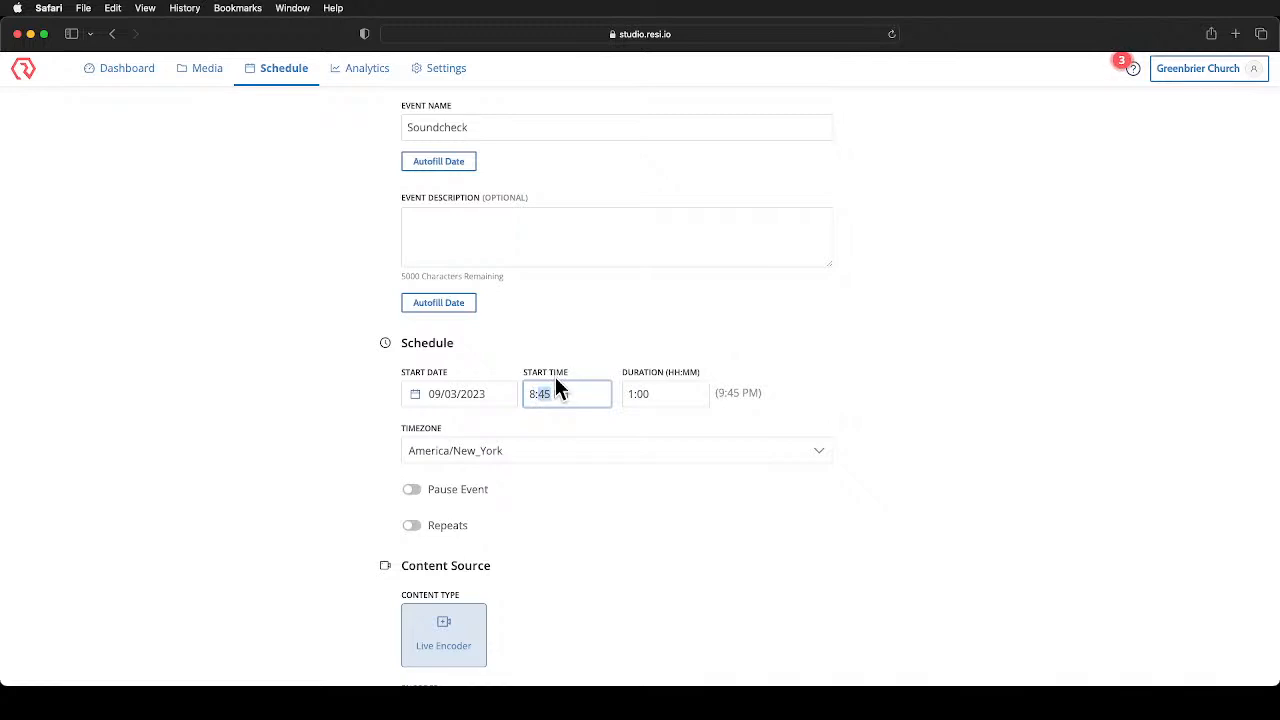
{"action": "type", "text": "20"}
{"action": "key", "text": "Tab"}
{"action": "type", "text": "am"}
{"action": "key", "text": "Tab"}
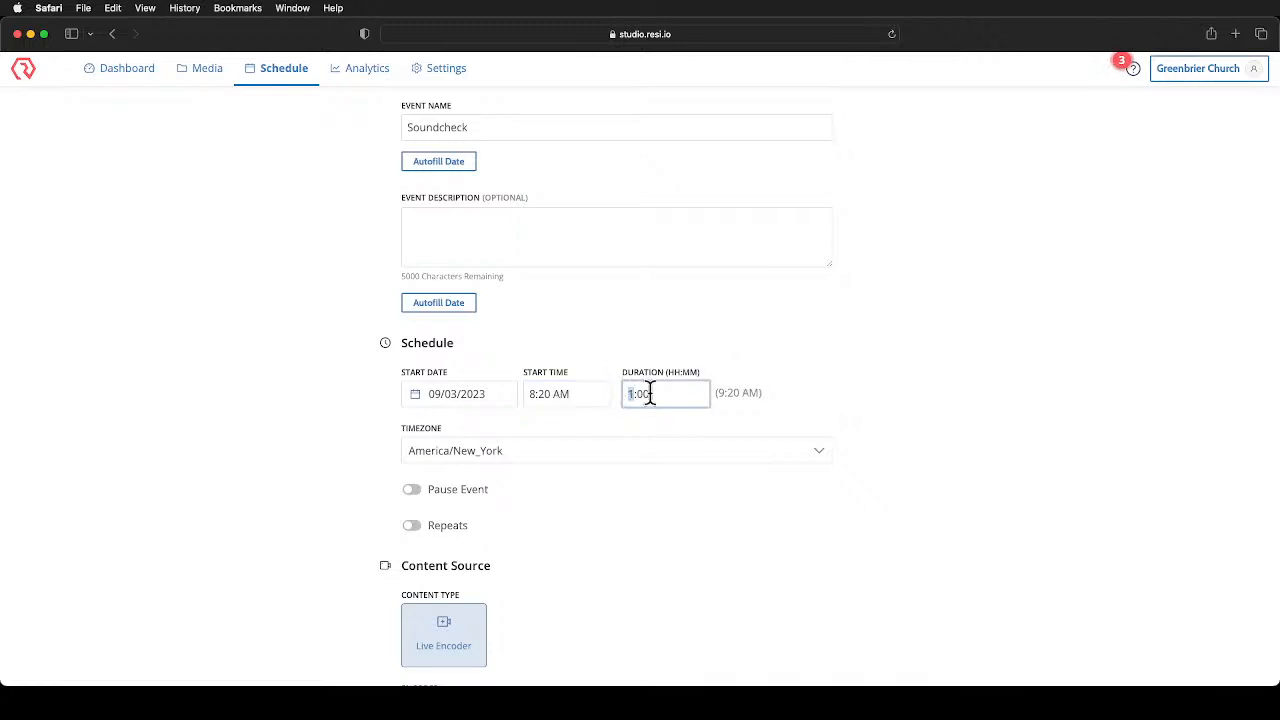
Make the Soundcheck event repeat weekly on Sundays
{"action": "scroll", "coordinate": [474, 447], "scroll_direction": "down", "scroll_amount": 4}
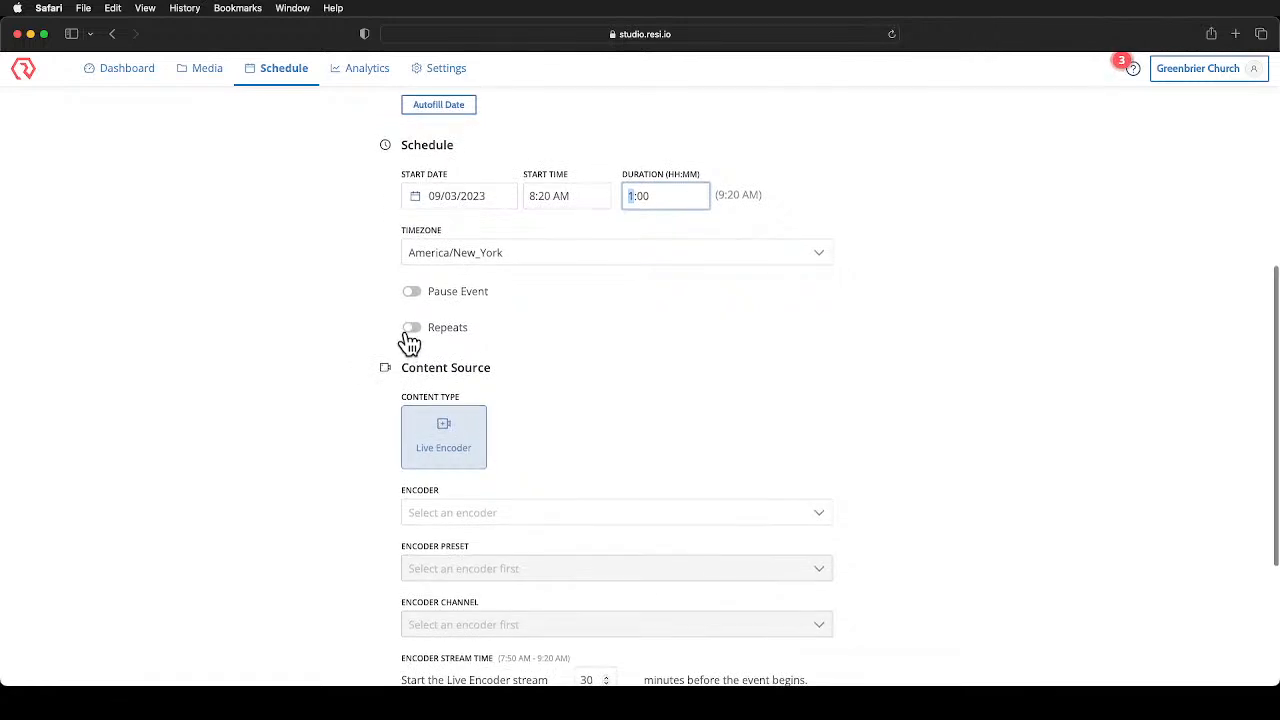
{"action": "left_click", "coordinate": [413, 330]}
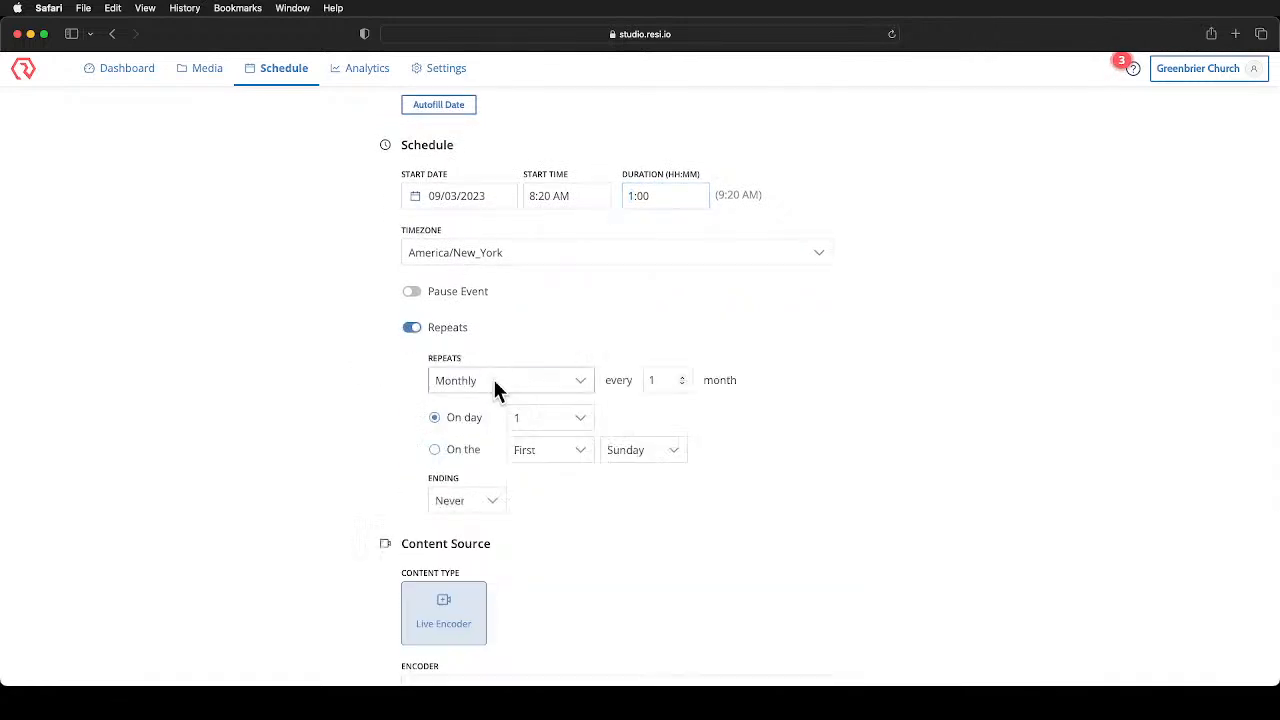
{"action": "left_click", "coordinate": [493, 379]}
{"action": "left_click", "coordinate": [470, 464]}
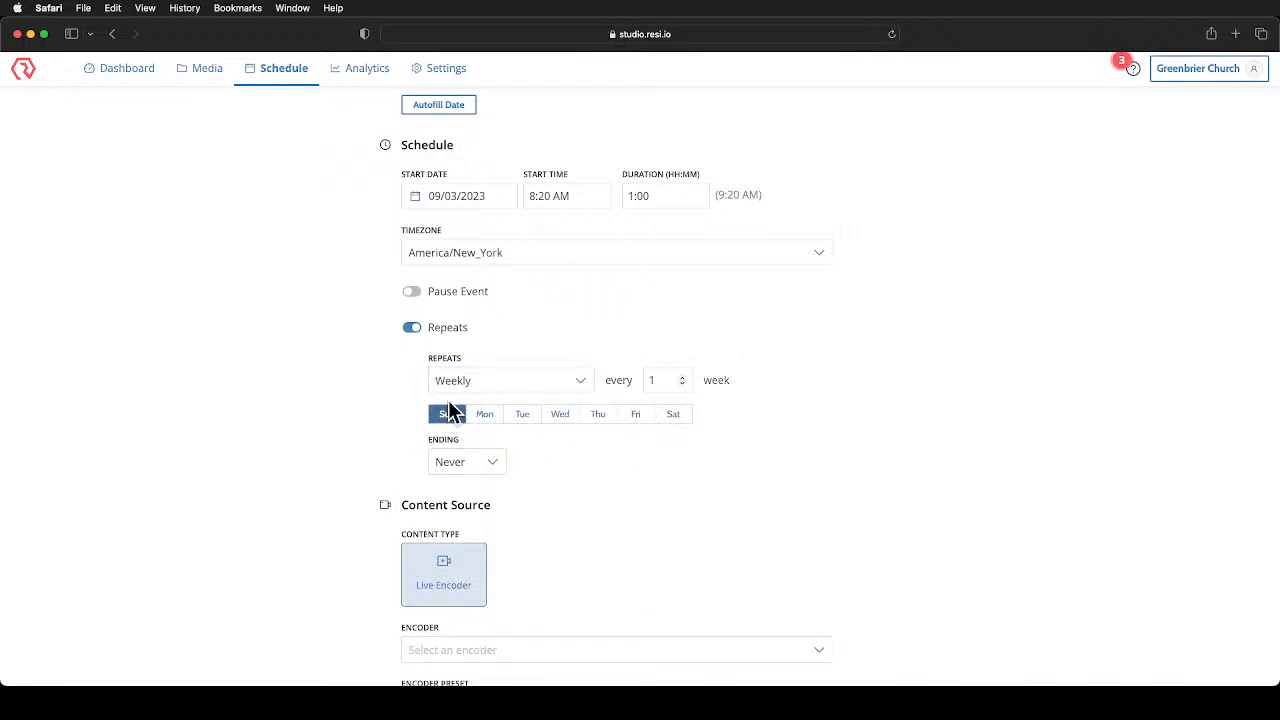
Set the weekly repetition to end on 10/01/2023
{"action": "left_click", "coordinate": [449, 464]}
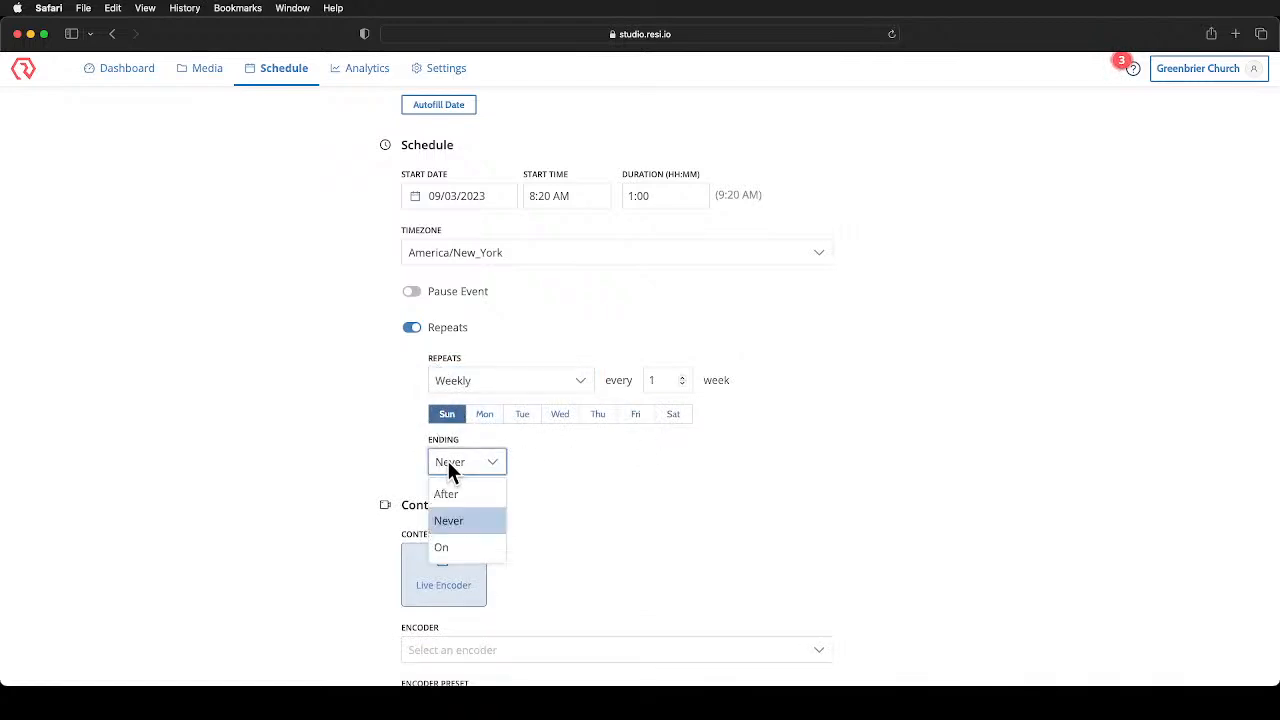
{"action": "left_click", "coordinate": [457, 537]}
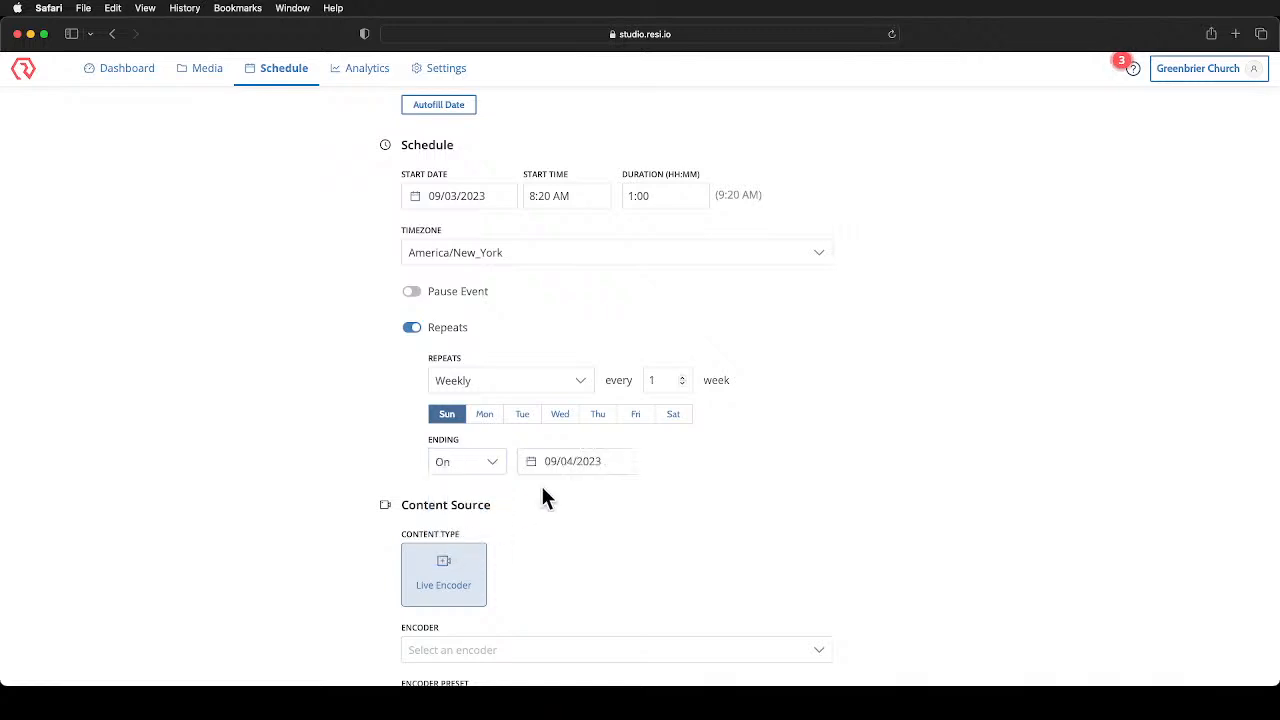
{"action": "left_click", "coordinate": [531, 464]}
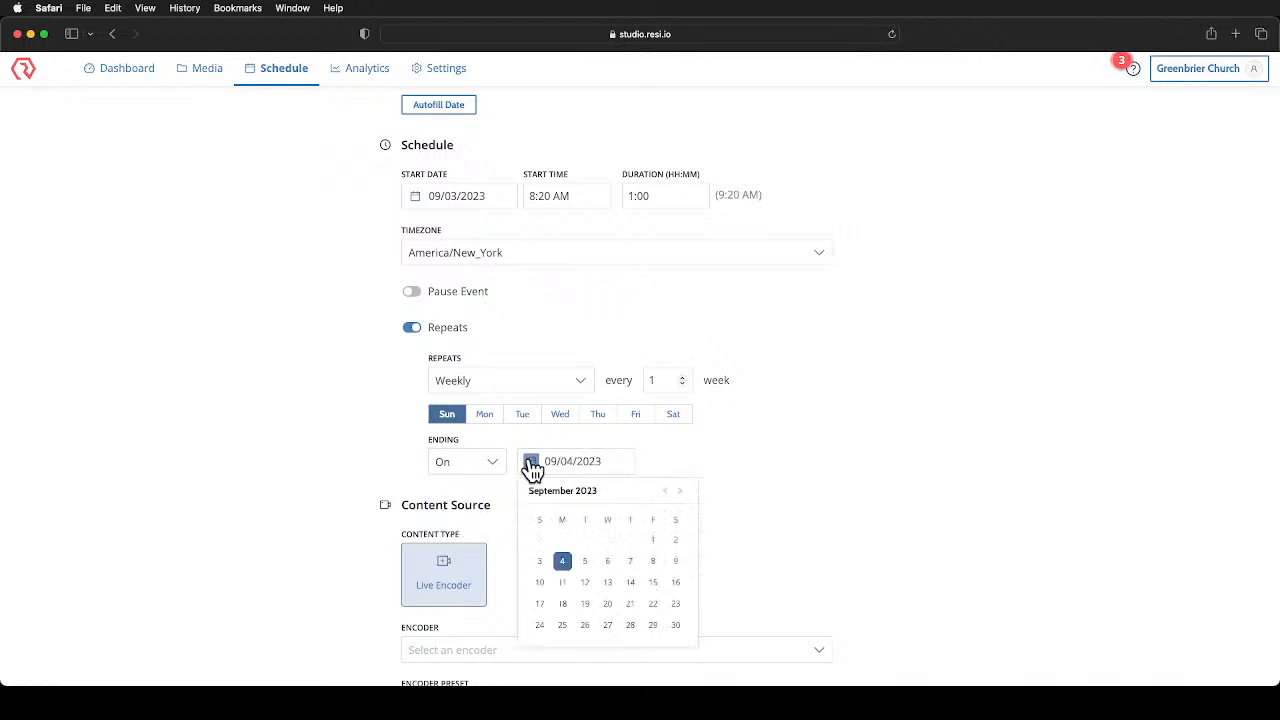
{"action": "left_click", "coordinate": [680, 492]}
{"action": "left_click", "coordinate": [540, 542]}
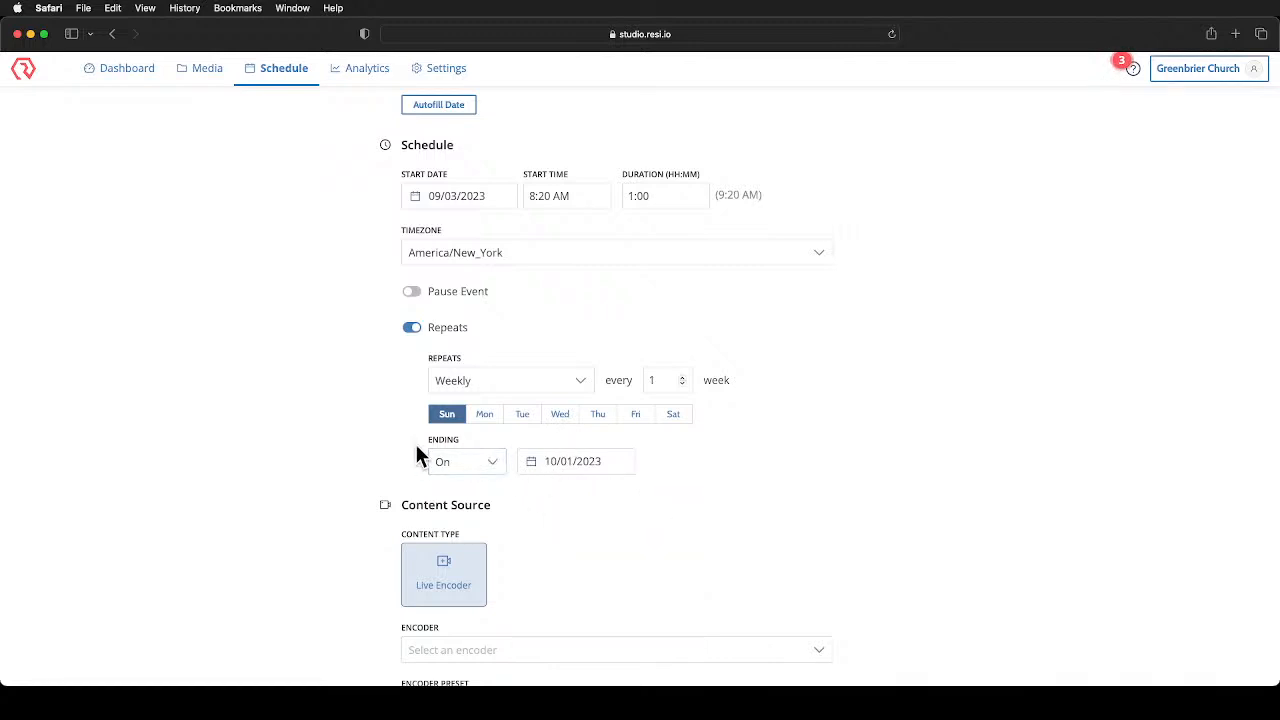
Use Greenbrier Church Ray Encoder as the content source and start its stream 0 minutes before the Soundcheck event
{"action": "scroll", "coordinate": [418, 446], "scroll_direction": "down", "scroll_amount": 5}
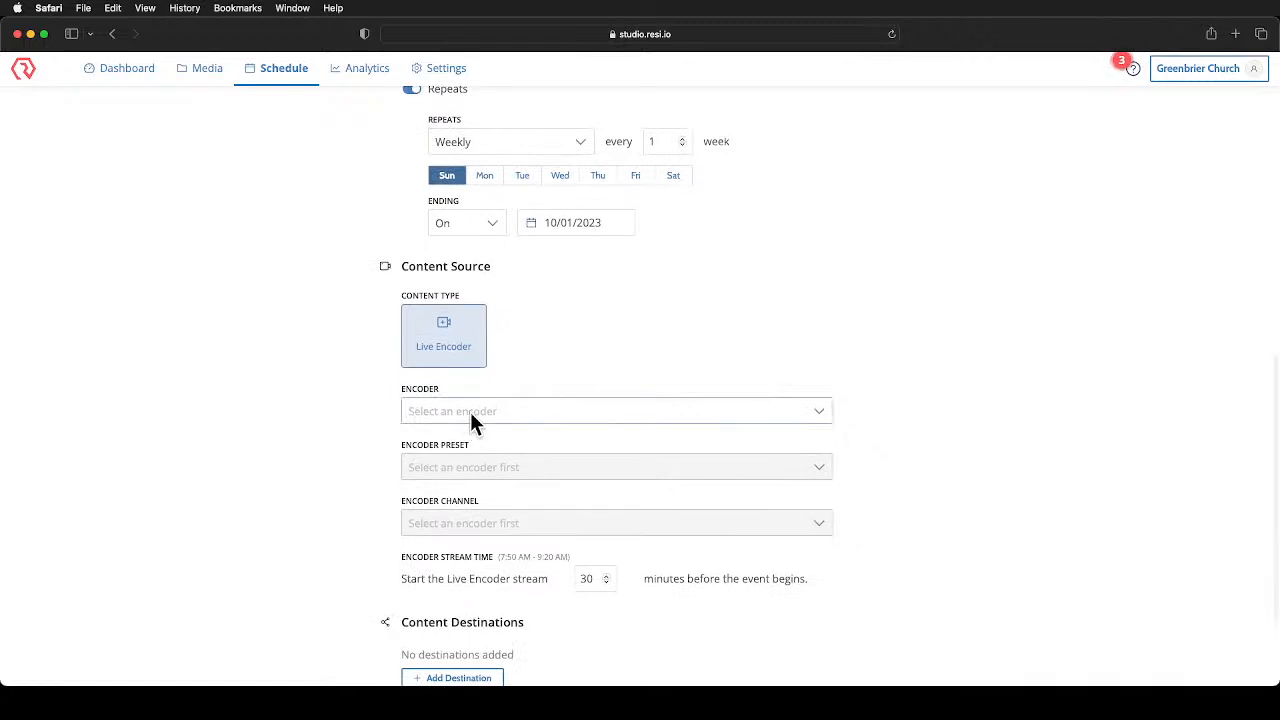
{"action": "left_click", "coordinate": [470, 412]}
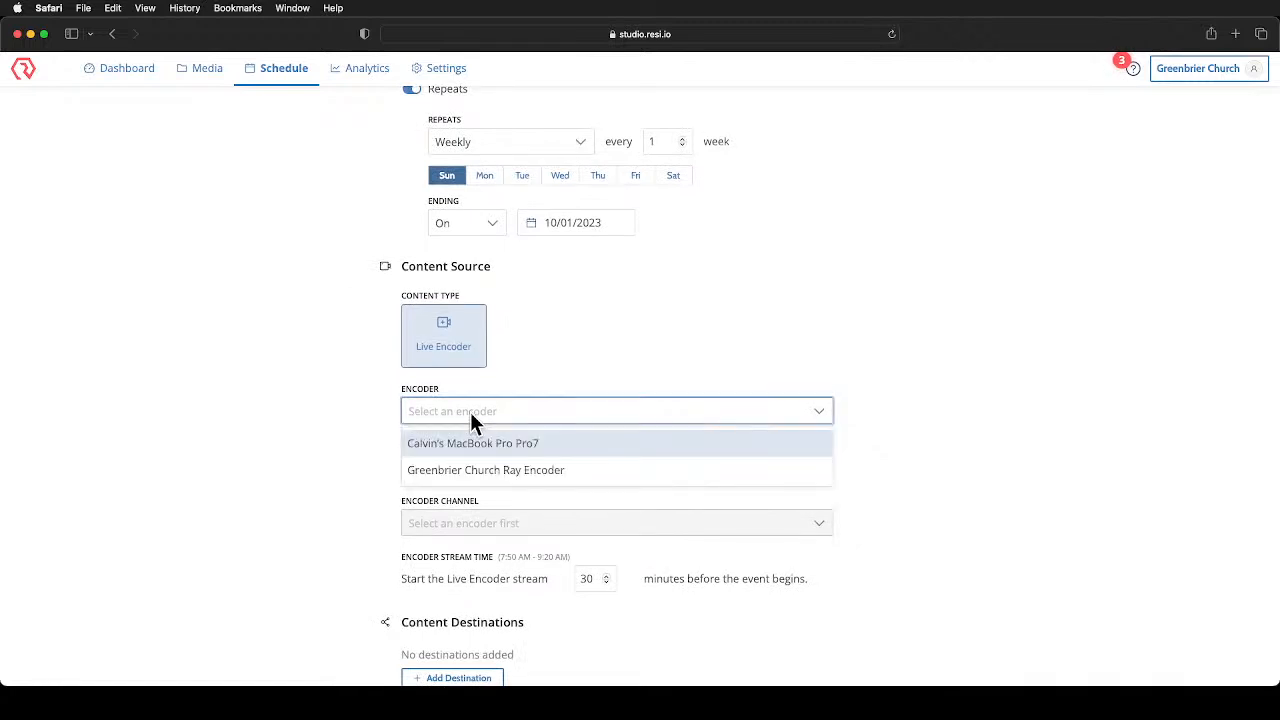
{"action": "left_click", "coordinate": [472, 470]}
{"action": "scroll", "coordinate": [497, 430], "scroll_direction": "down", "scroll_amount": 3}
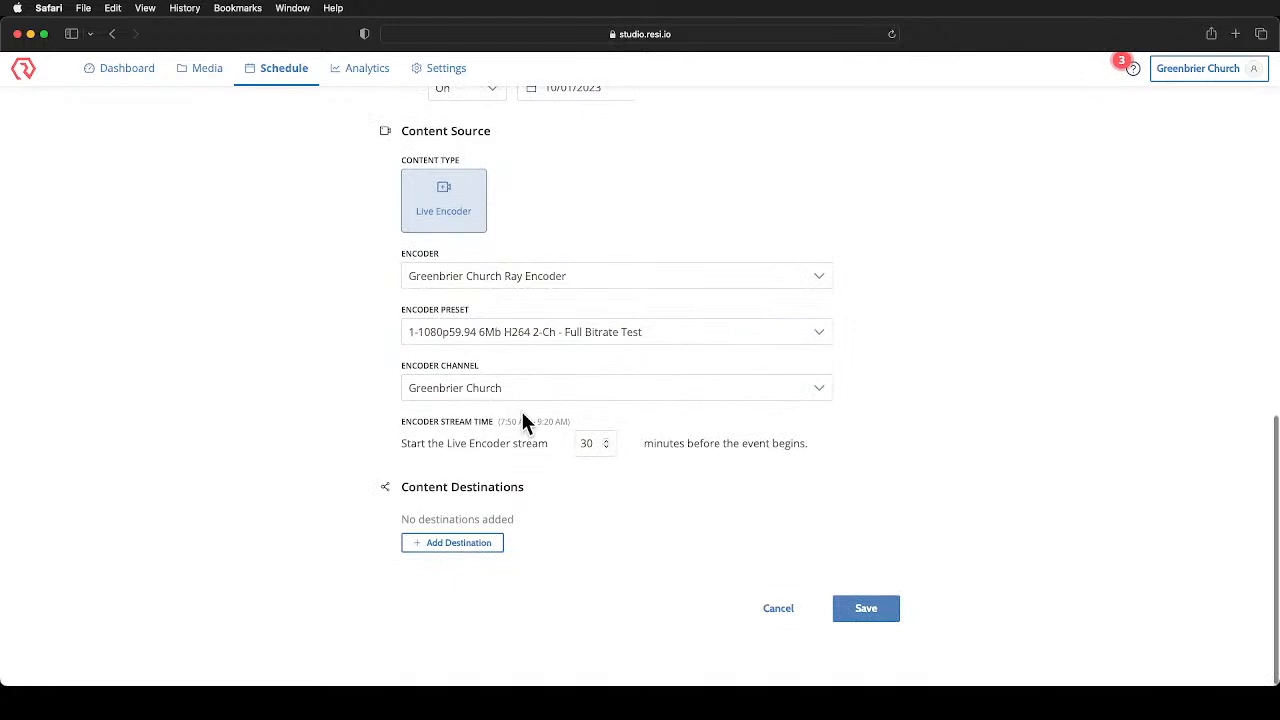
{"action": "double_click", "coordinate": [590, 443]}
{"action": "type", "text": "0"}
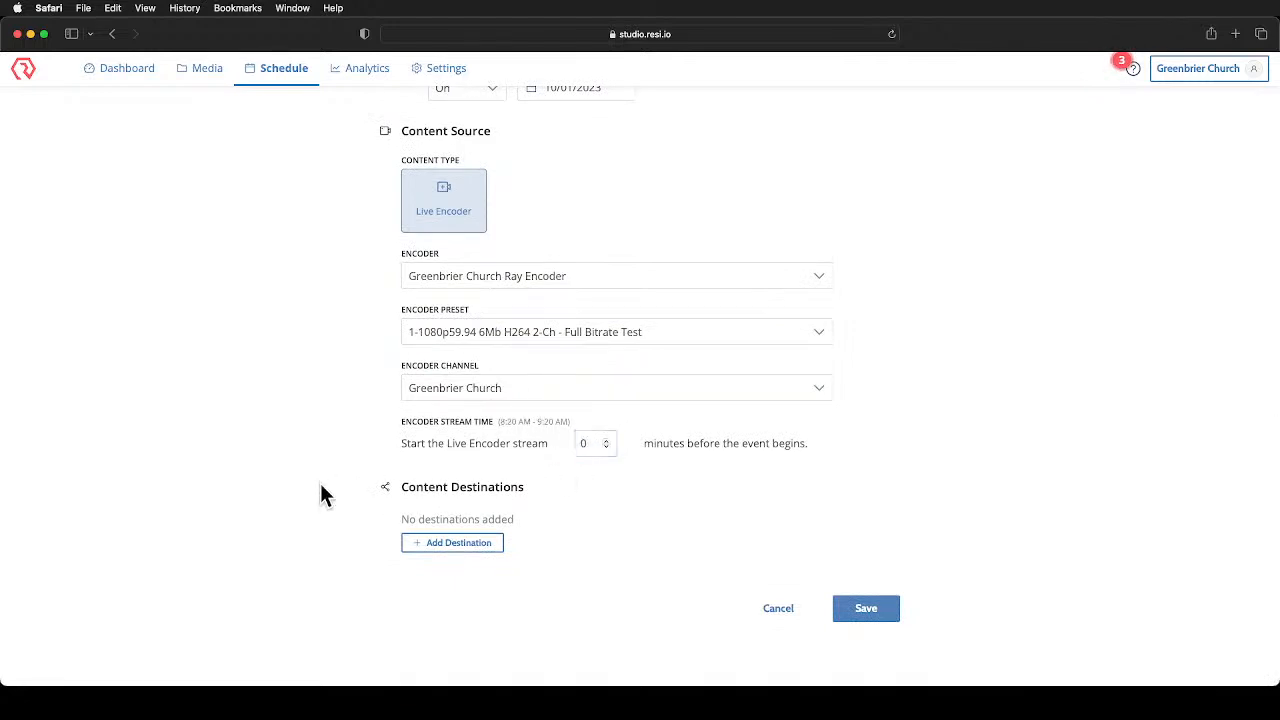
Start a Facebook content destination for the Soundcheck event and choose the connected Facebook account
{"action": "left_click", "coordinate": [449, 546]}
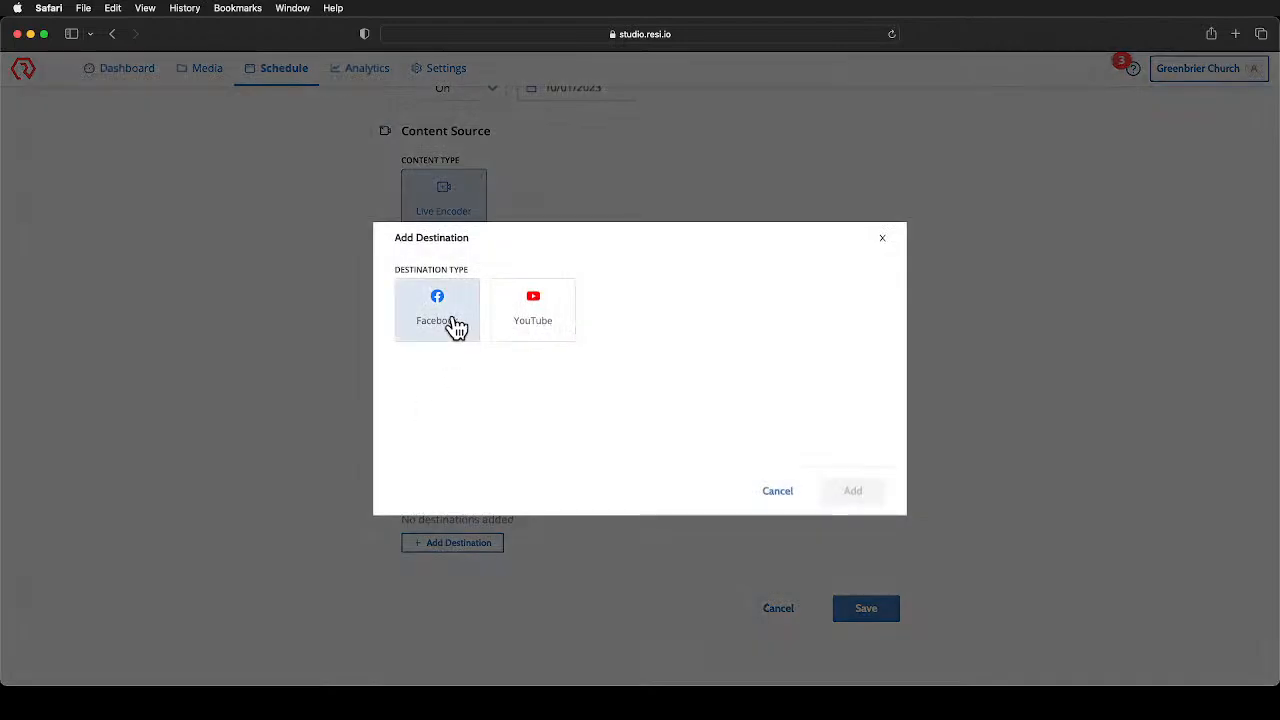
{"action": "left_click", "coordinate": [449, 326]}
{"action": "left_click", "coordinate": [419, 320]}
{"action": "left_click", "coordinate": [458, 352]}
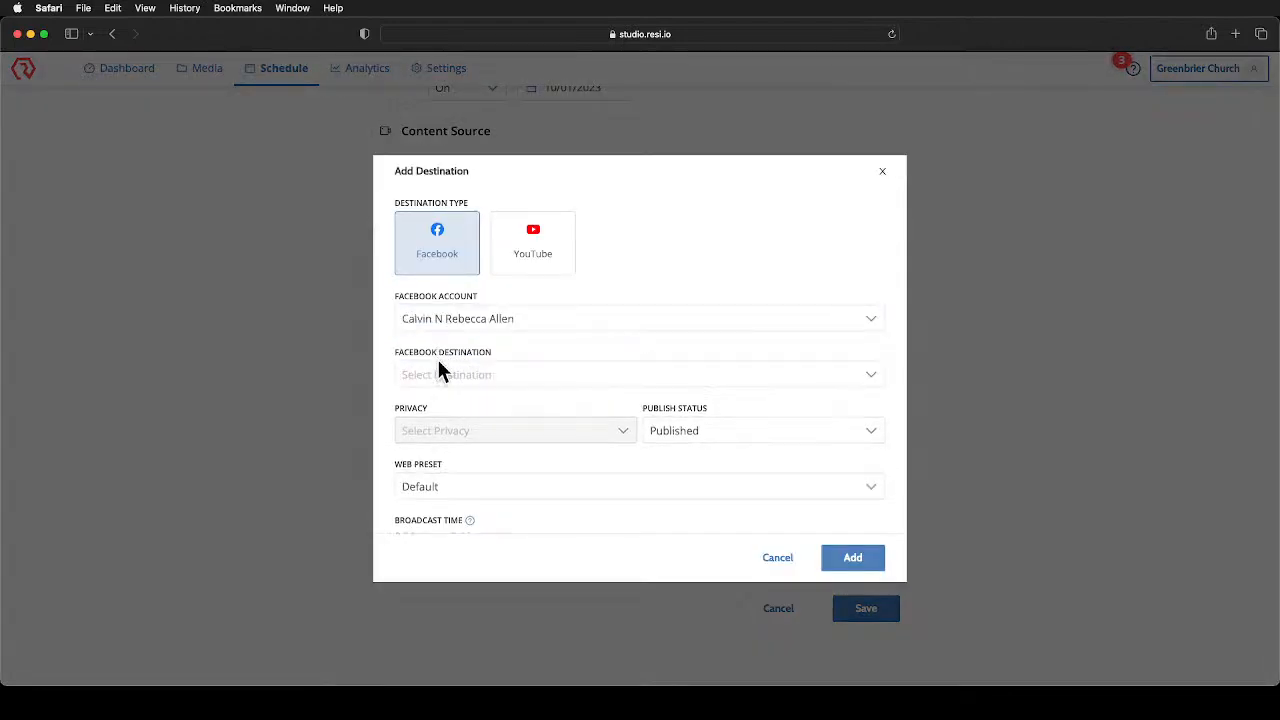
Set the Facebook destination to "Group: Video Tester" with Public privacy and add it to the Soundcheck event
{"action": "left_click", "coordinate": [431, 373]}
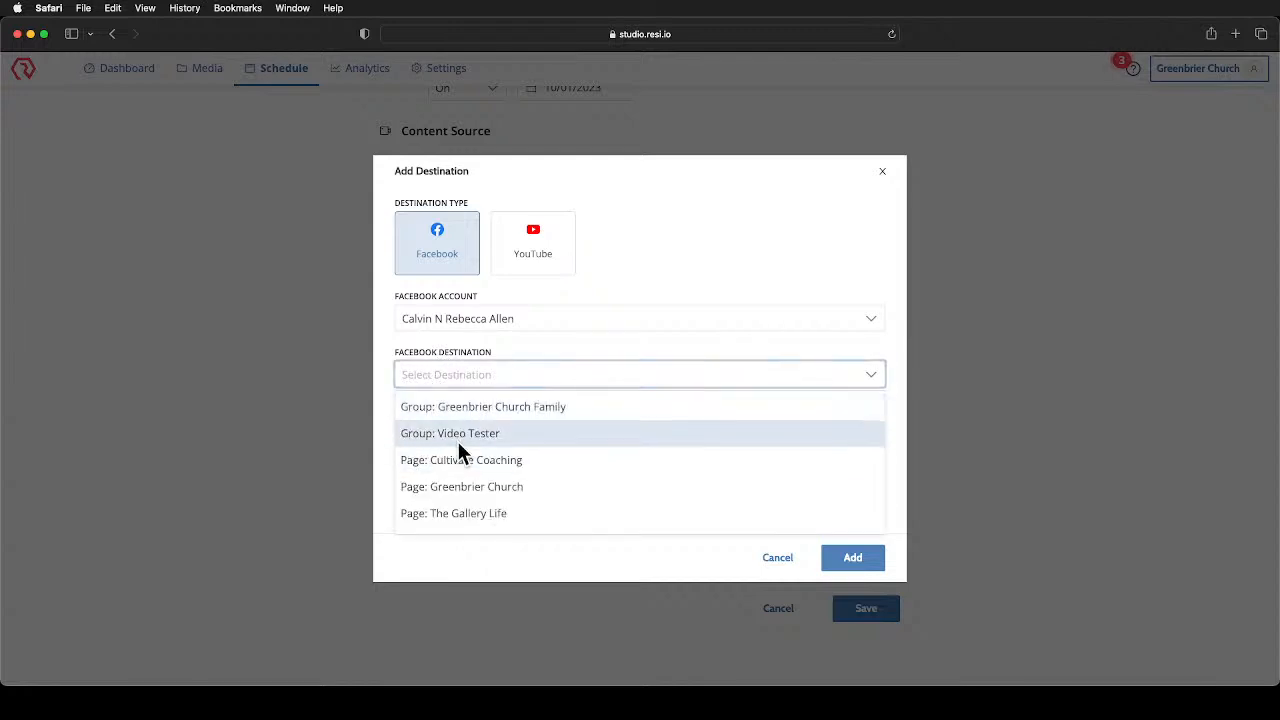
{"action": "left_click", "coordinate": [456, 440]}
{"action": "left_click", "coordinate": [465, 430]}
{"action": "left_click", "coordinate": [459, 516]}
{"action": "scroll", "coordinate": [560, 490], "scroll_direction": "down", "scroll_amount": 5}
{"action": "left_click", "coordinate": [856, 560]}
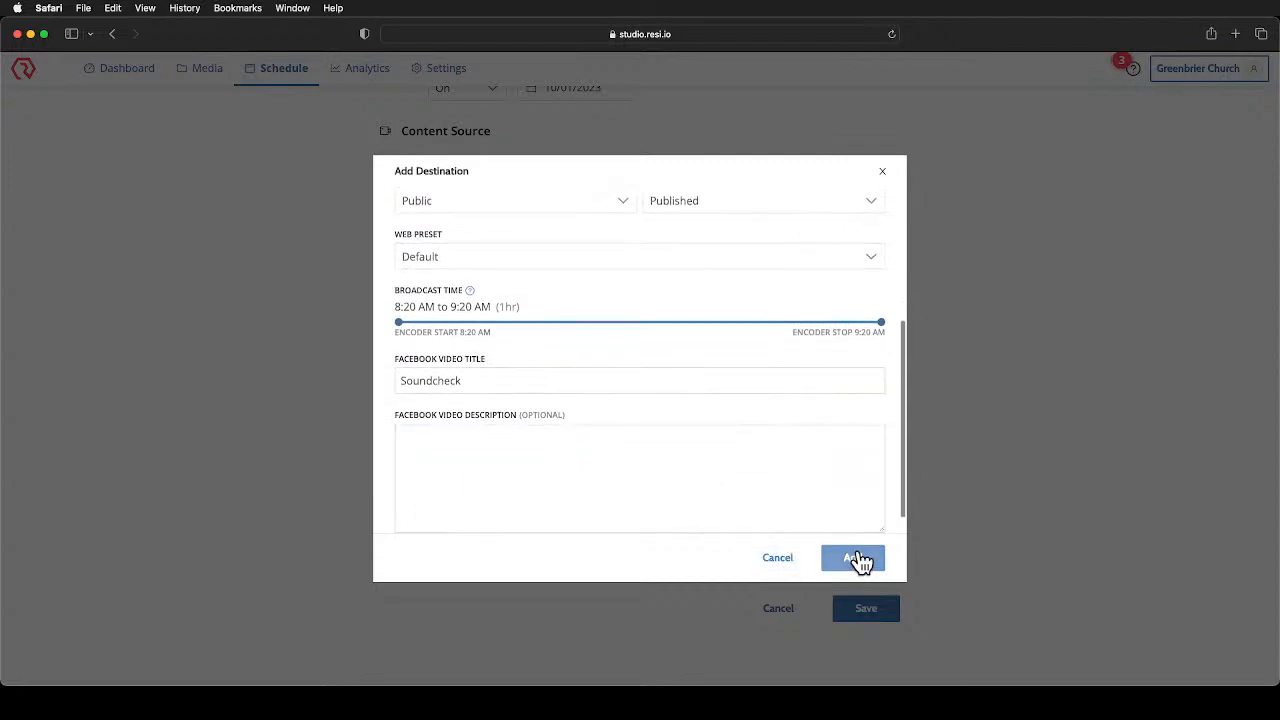
Add a YouTube destination using the Greenbrier Church account with Unlisted privacy, and save the Soundcheck event
{"action": "scroll", "coordinate": [573, 509], "scroll_direction": "down", "scroll_amount": 5}
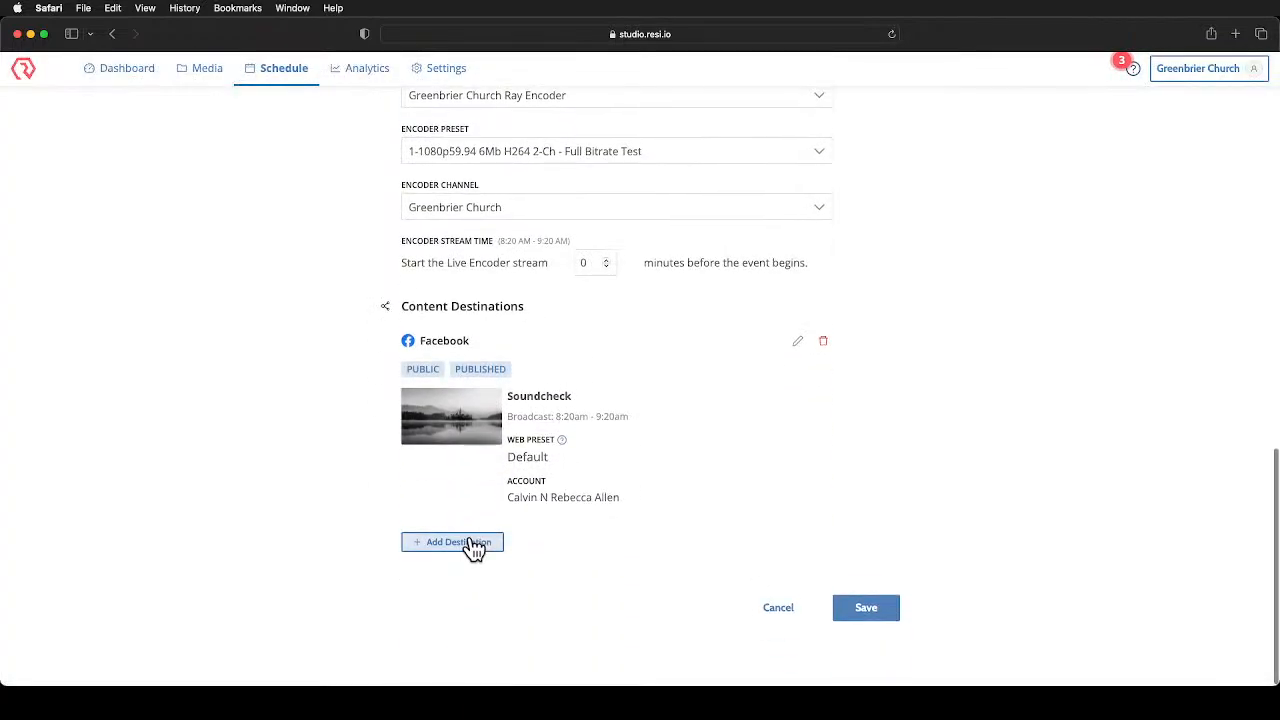
{"action": "left_click", "coordinate": [472, 542]}
{"action": "left_click", "coordinate": [523, 306]}
{"action": "left_click", "coordinate": [432, 318]}
{"action": "left_click", "coordinate": [463, 354]}
{"action": "left_click", "coordinate": [456, 374]}
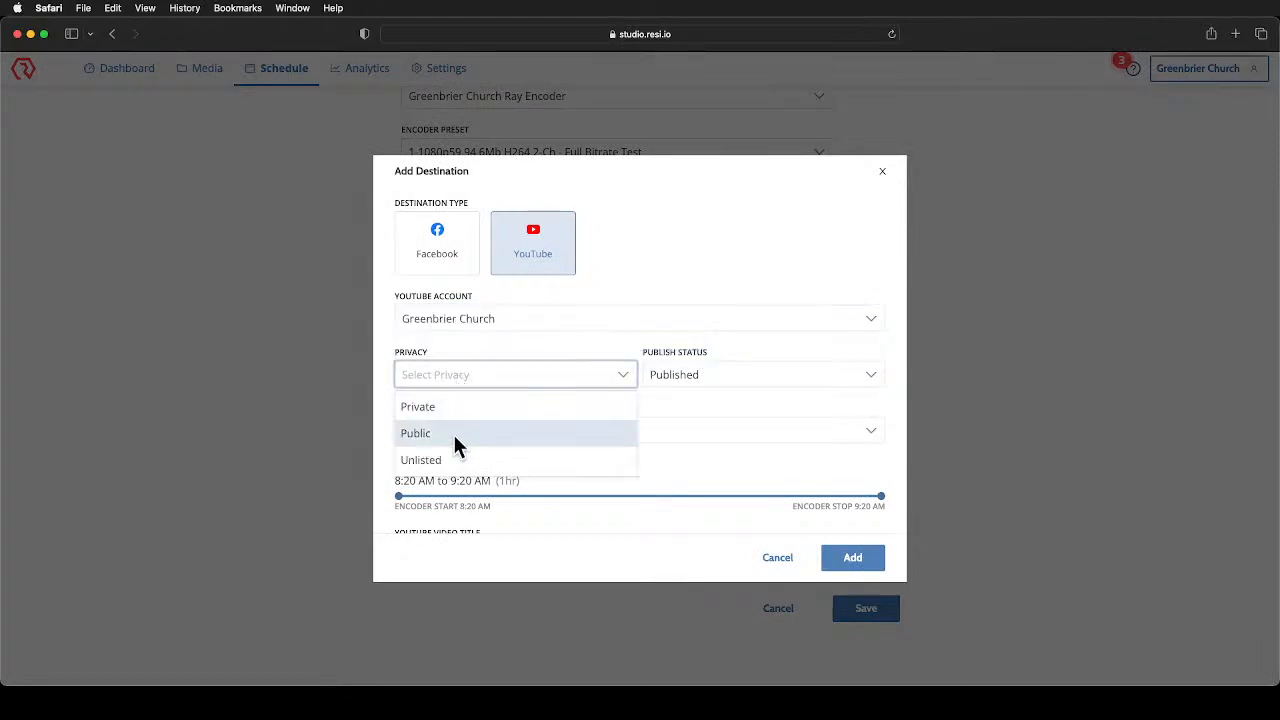
{"action": "left_click", "coordinate": [448, 460]}
{"action": "scroll", "coordinate": [611, 408], "scroll_direction": "down", "scroll_amount": 3}
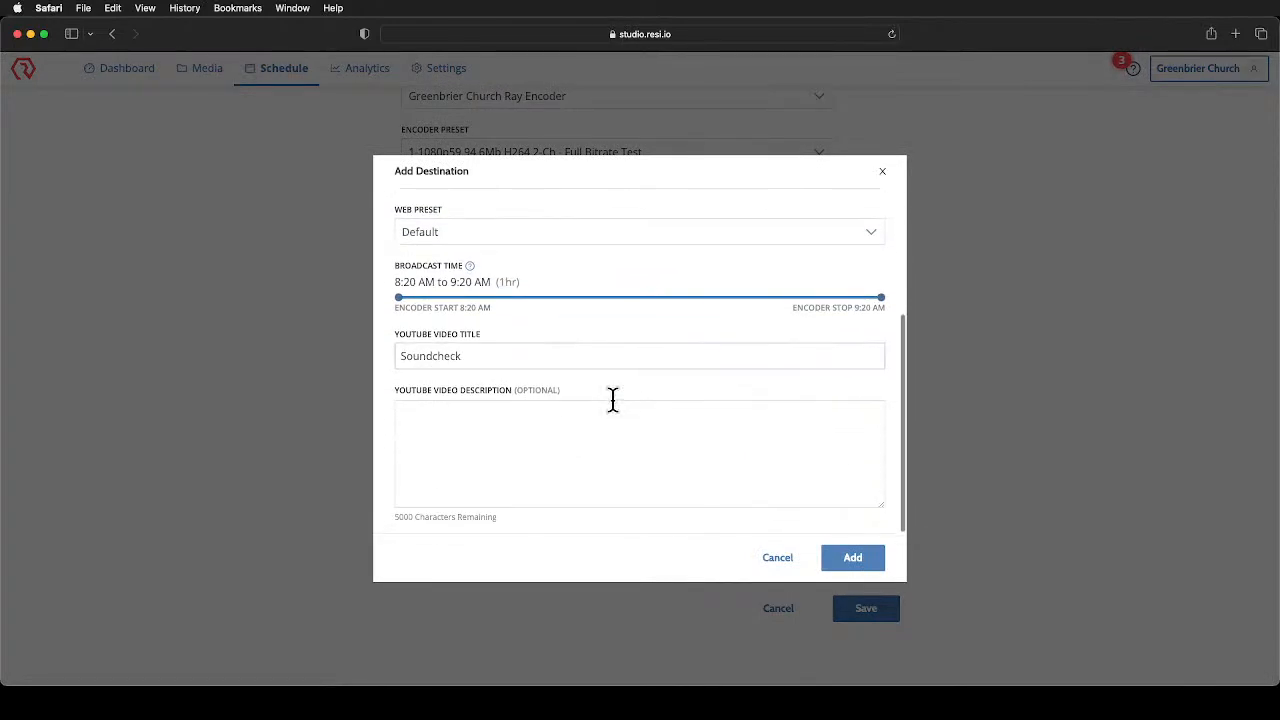
{"action": "left_click", "coordinate": [852, 557]}
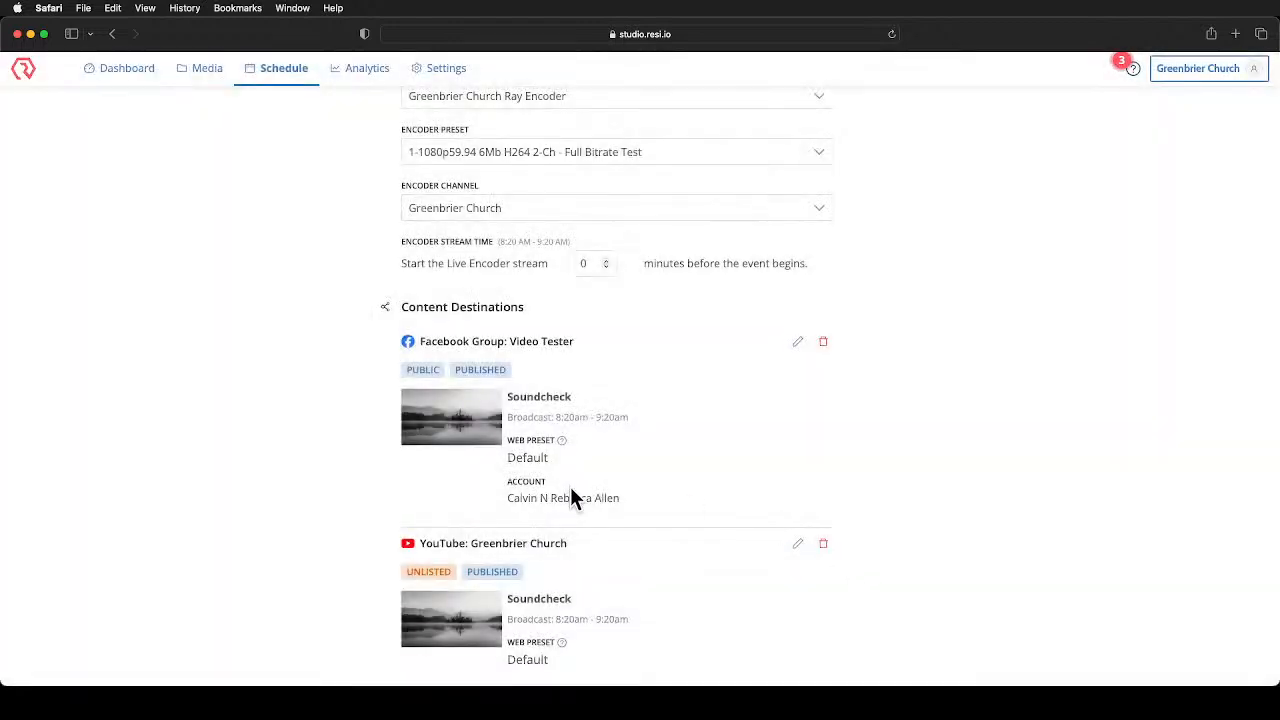
{"action": "scroll", "coordinate": [565, 490], "scroll_direction": "down", "scroll_amount": 3}
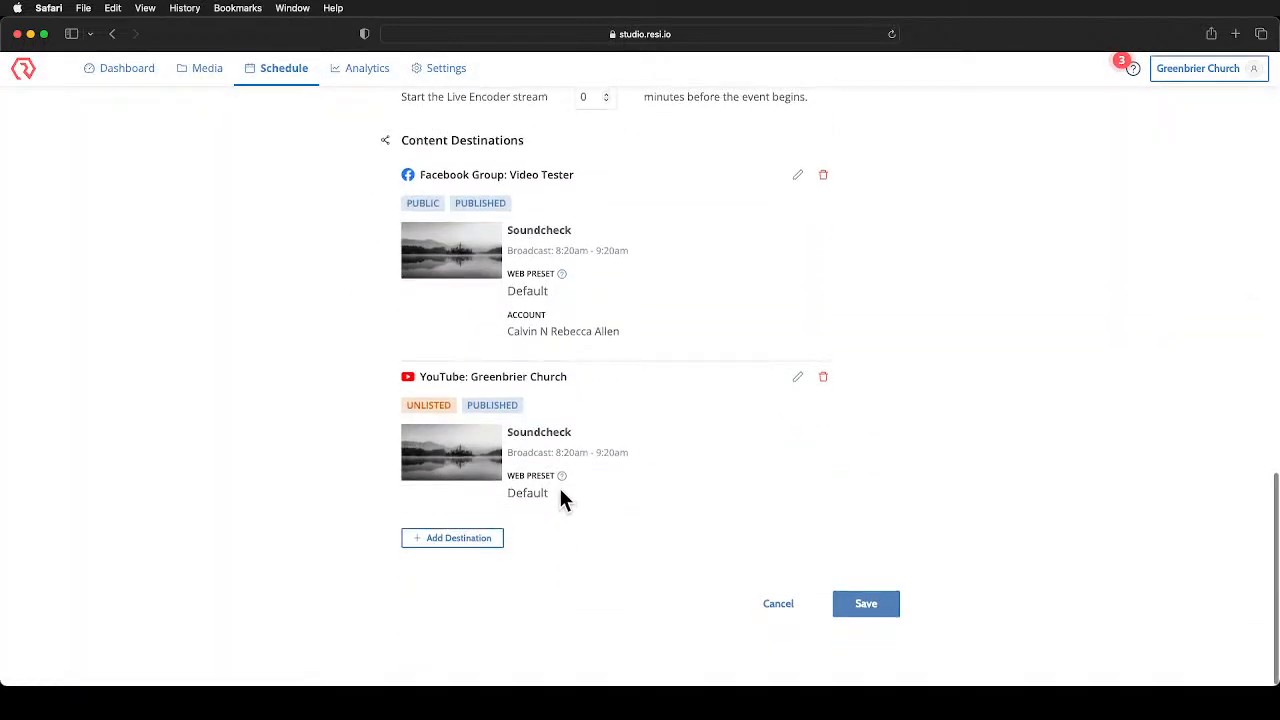
{"action": "left_click", "coordinate": [866, 610]}
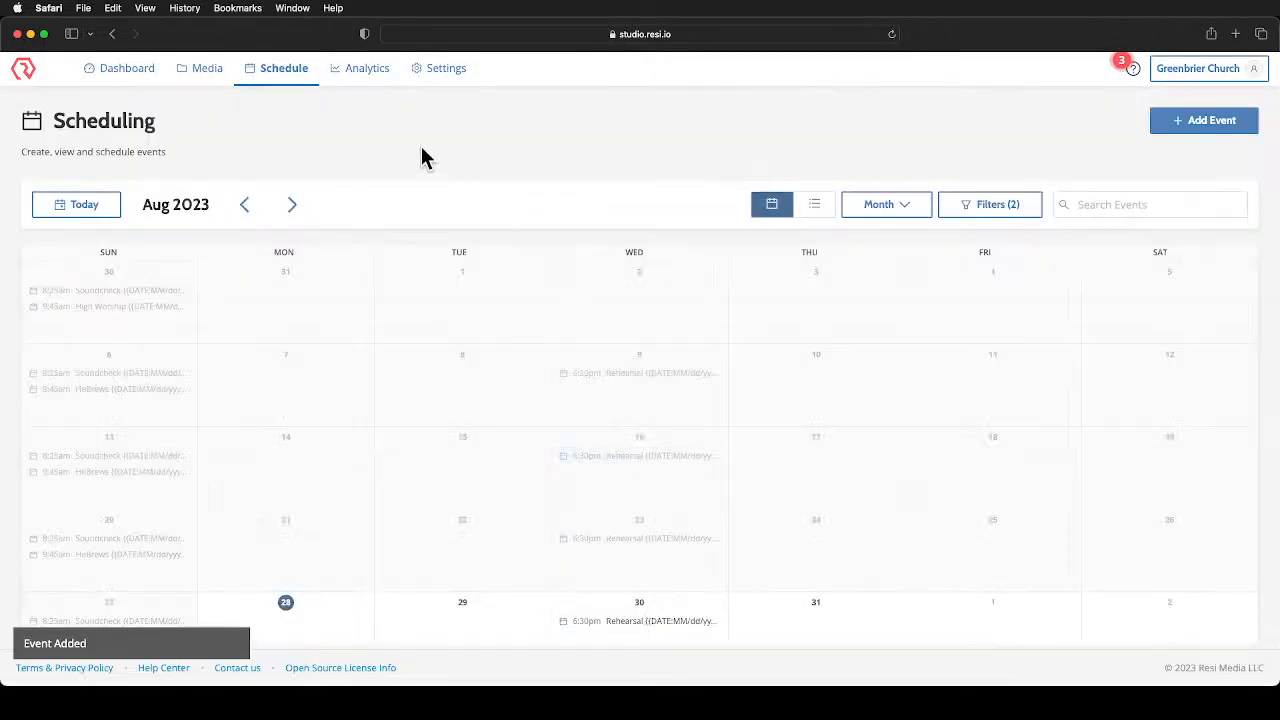
Check the September and October 2023 calendar months for the scheduled Soundcheck and Rehearsal events
{"action": "left_click", "coordinate": [292, 204]}
{"action": "scroll", "coordinate": [416, 390], "scroll_direction": "down", "scroll_amount": 2}
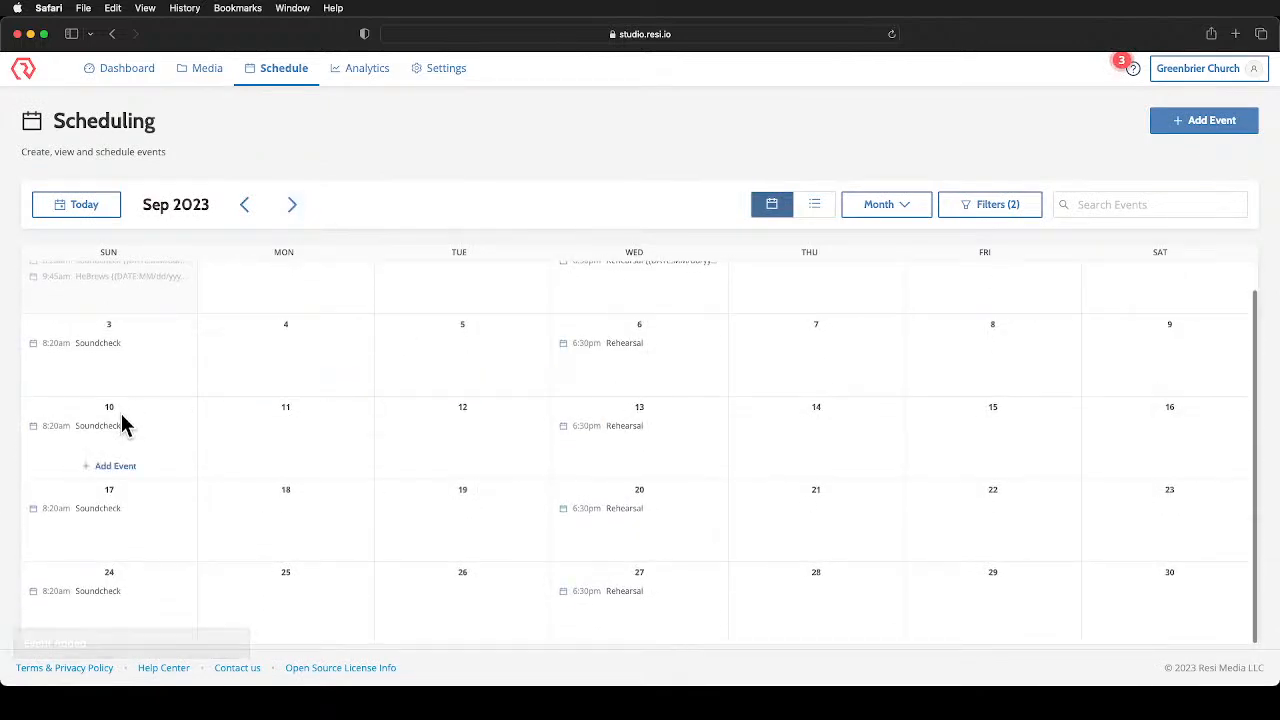
{"action": "scroll", "coordinate": [163, 432], "scroll_direction": "up", "scroll_amount": 1}
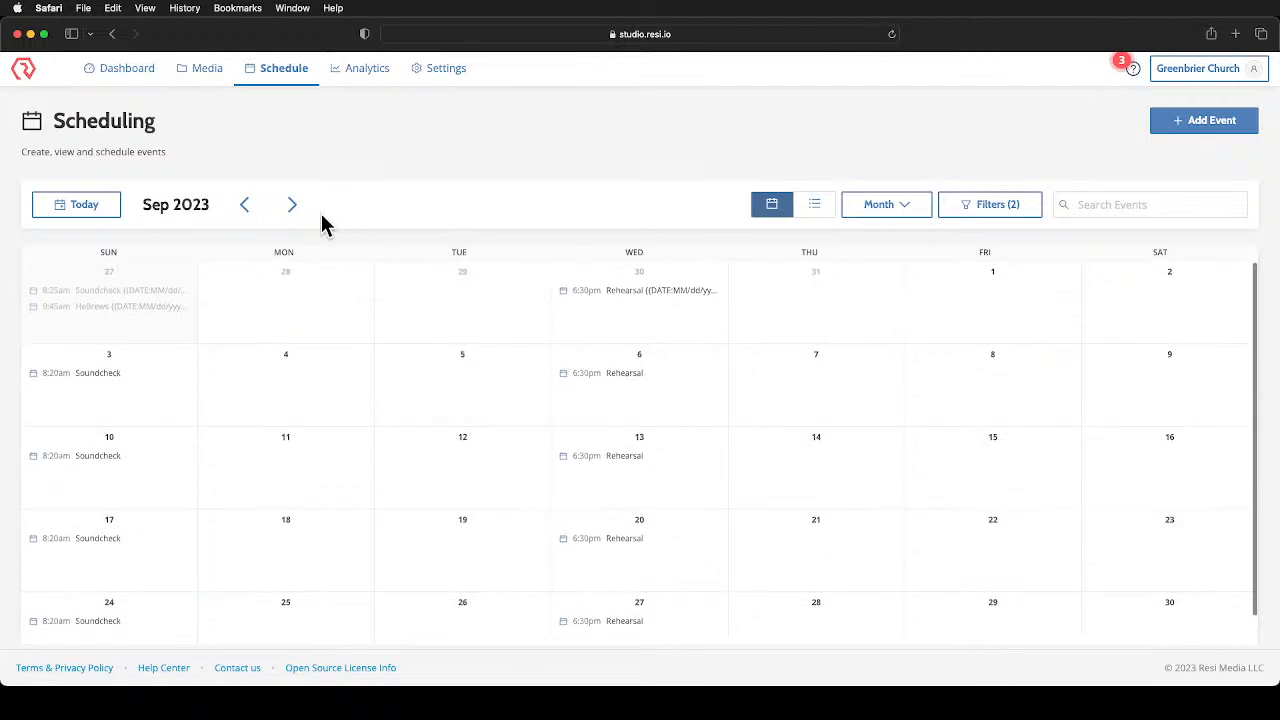
{"action": "left_click", "coordinate": [291, 205]}
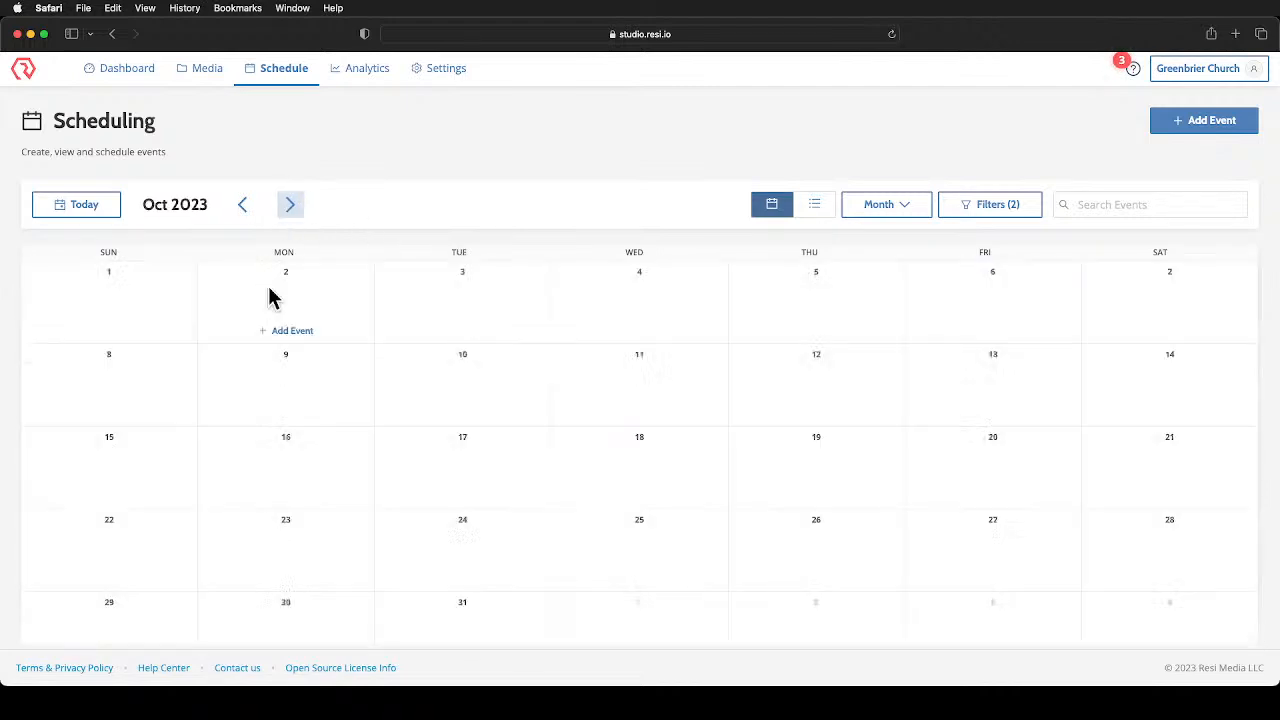
Start a new event on 09/03/2023 named "Family" followed by an autofill date in MM/dd/yyyy format
{"action": "left_click", "coordinate": [245, 212]}
{"action": "left_click", "coordinate": [113, 416]}
{"action": "left_click", "coordinate": [424, 288]}
{"action": "type", "text": "Family"}
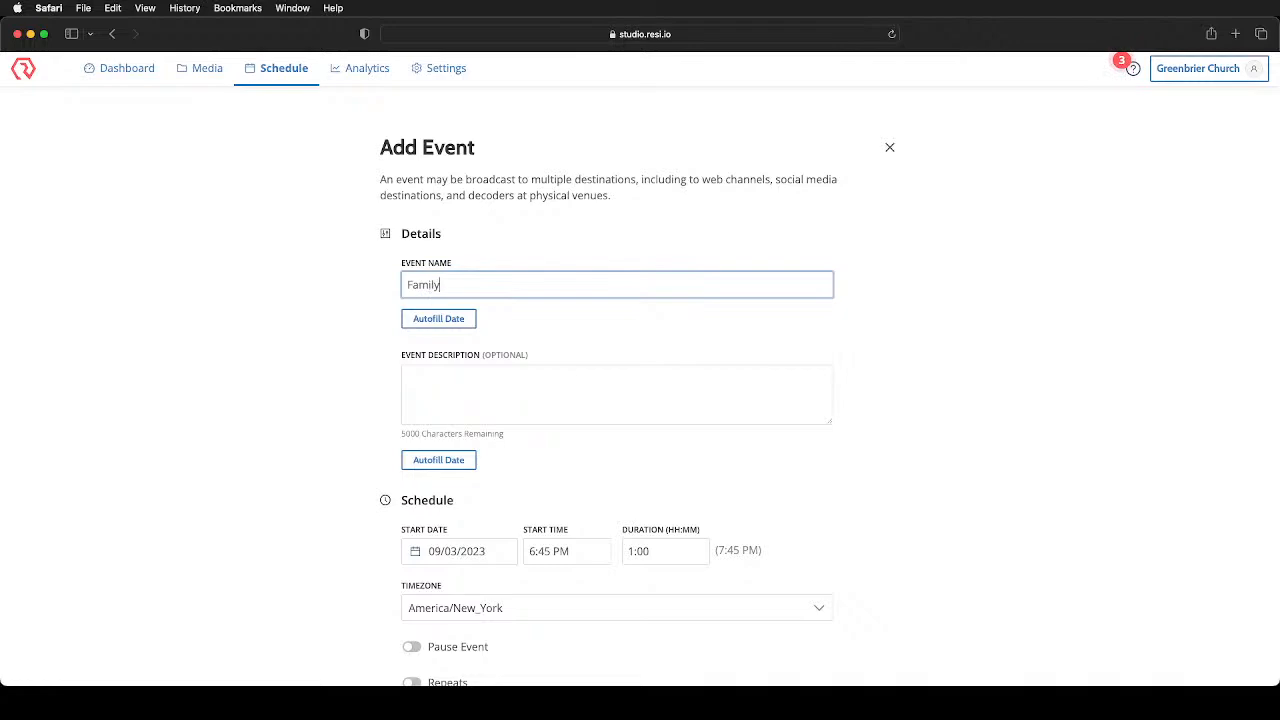
{"action": "left_click", "coordinate": [447, 322]}
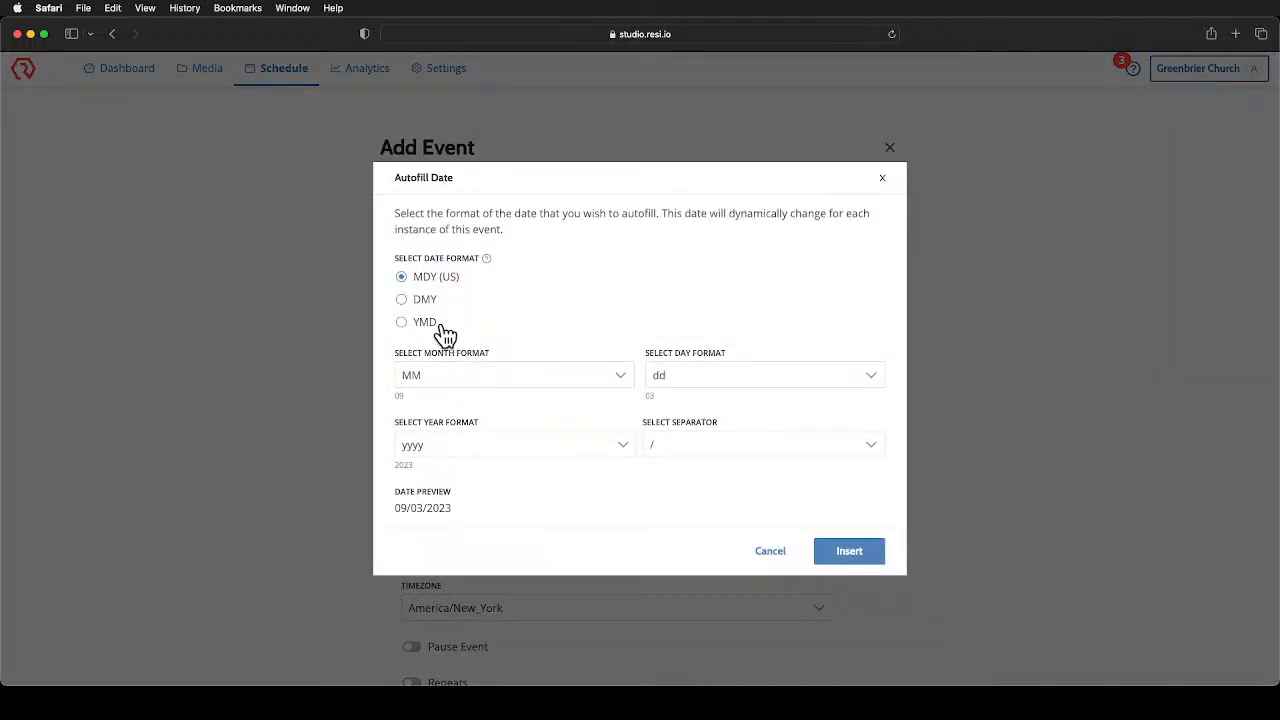
{"action": "left_click", "coordinate": [850, 551]}
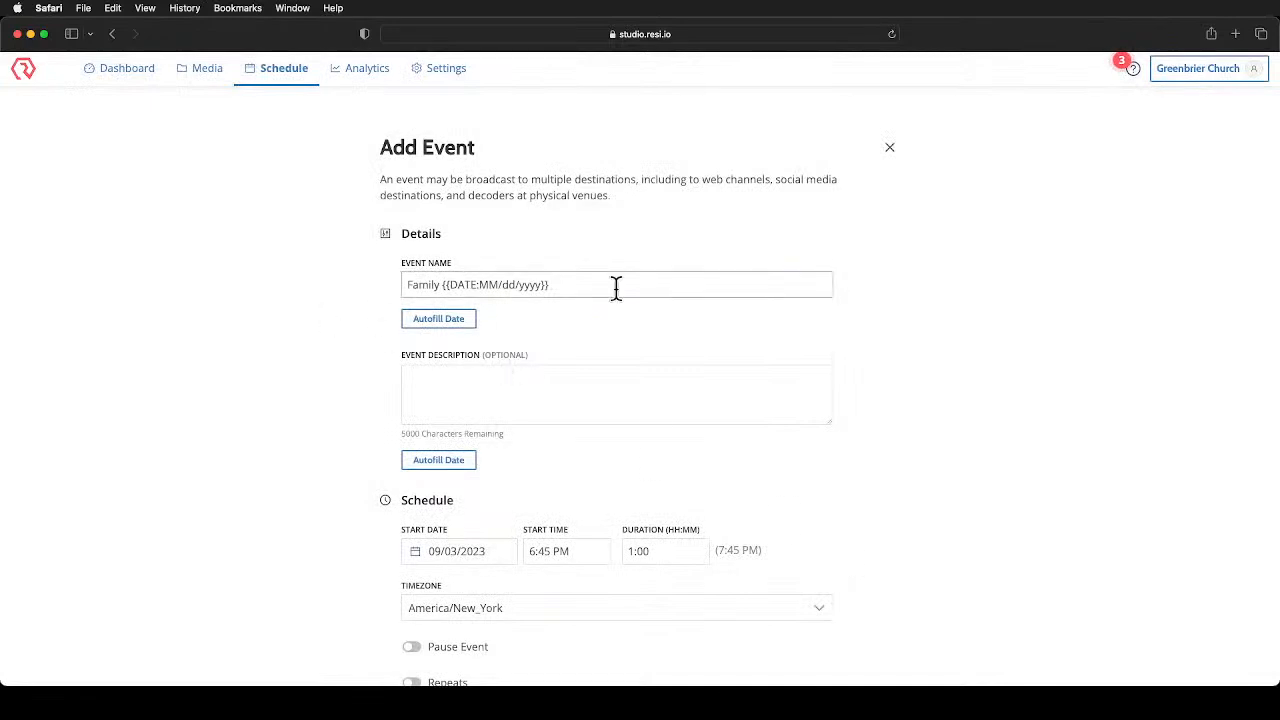
Set the Family event's start time to 9:45 AM and its duration to 3:00
{"action": "left_click", "coordinate": [484, 393]}
{"action": "scroll", "coordinate": [484, 393], "scroll_direction": "down", "scroll_amount": 3}
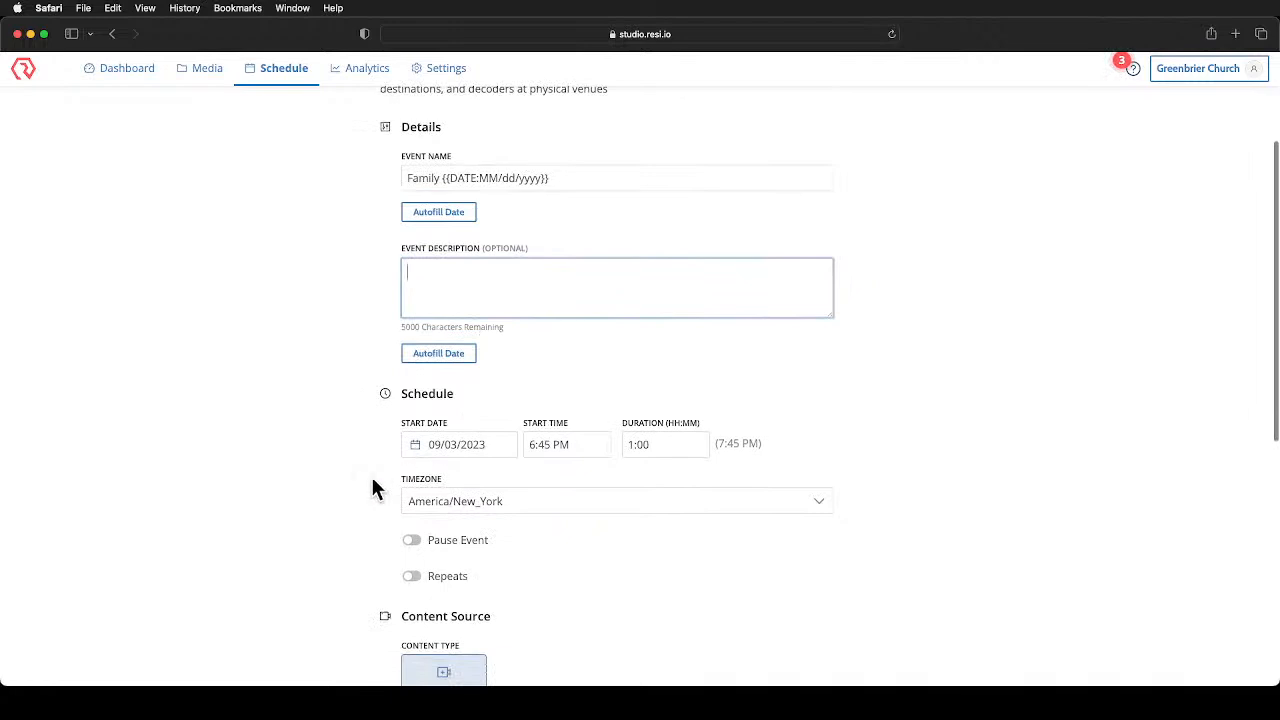
{"action": "scroll", "coordinate": [436, 438], "scroll_direction": "down", "scroll_amount": 2}
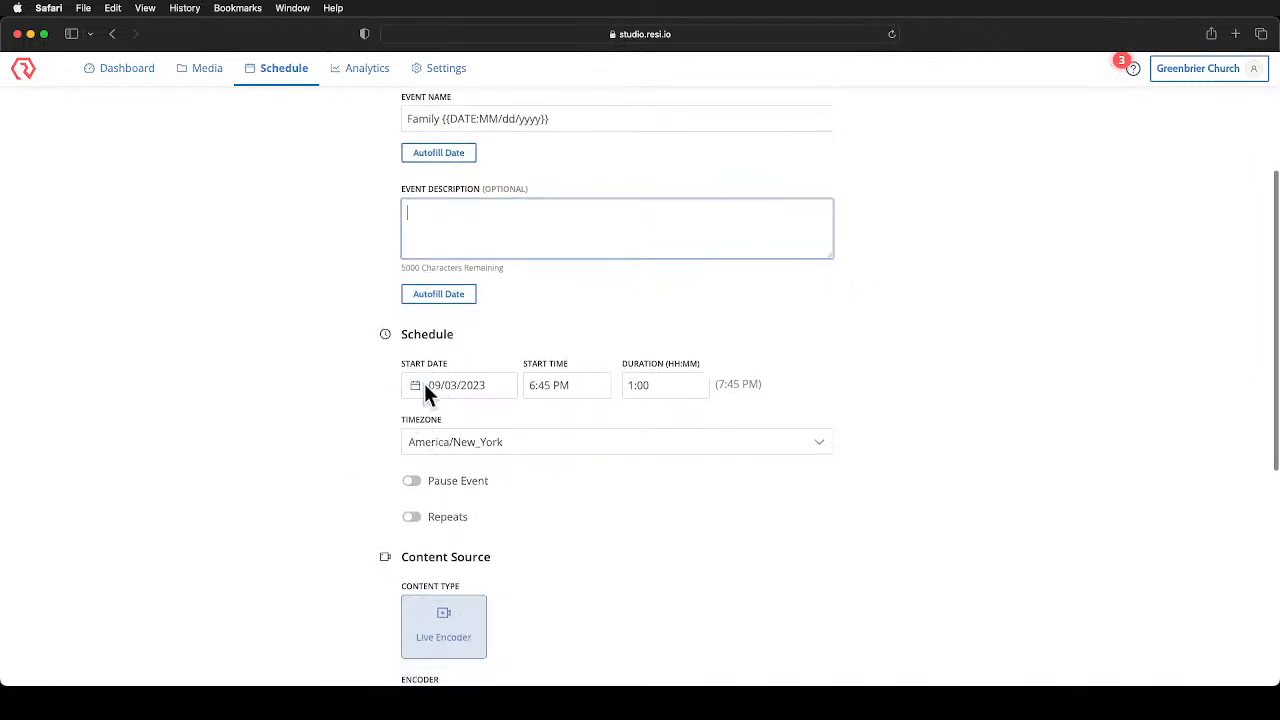
{"action": "left_click", "coordinate": [534, 385]}
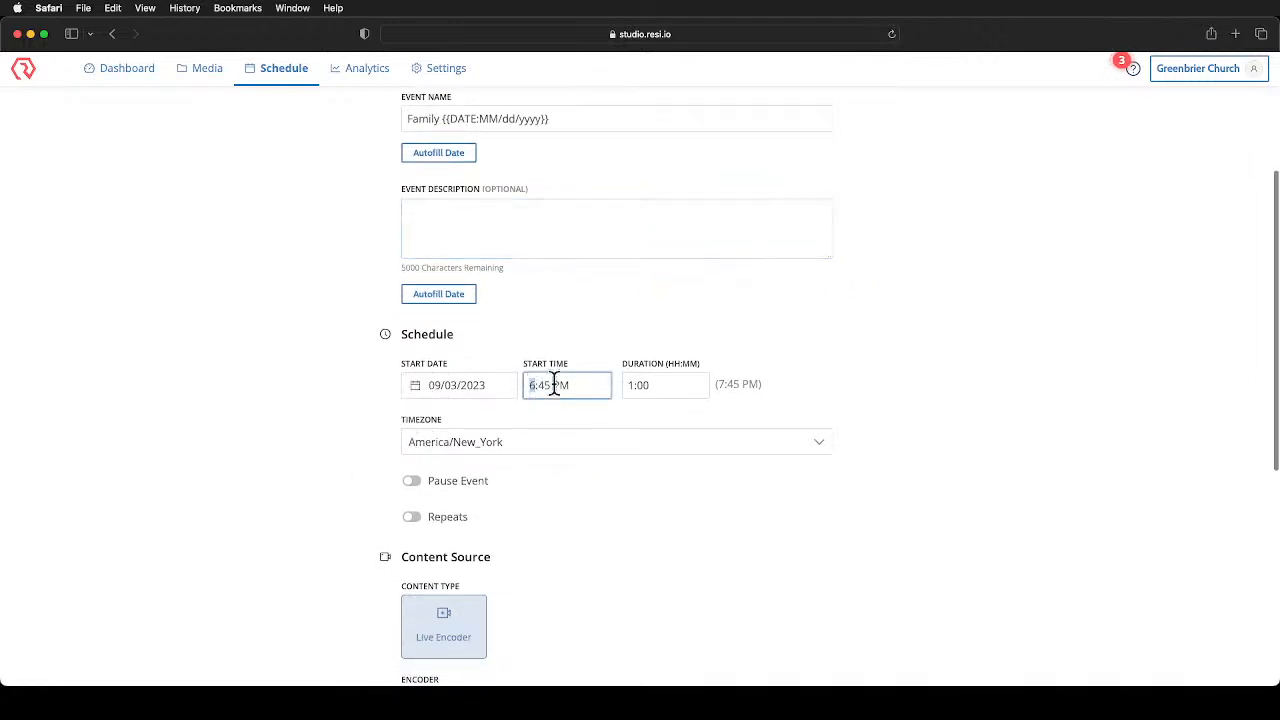
{"action": "key", "text": "Up"}
{"action": "key", "text": "Up"}
{"action": "key", "text": "Up"}
{"action": "key", "text": "Tab"}
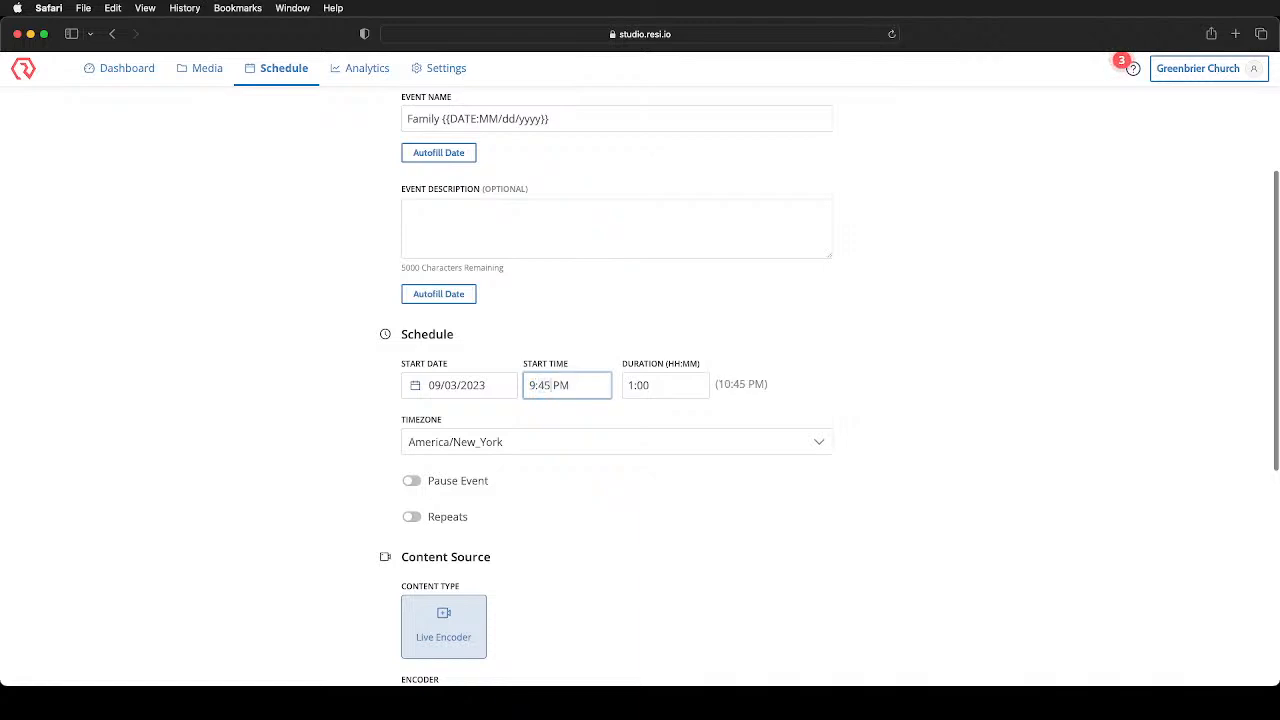
{"action": "key", "text": "Up"}
{"action": "key", "text": "Tab"}
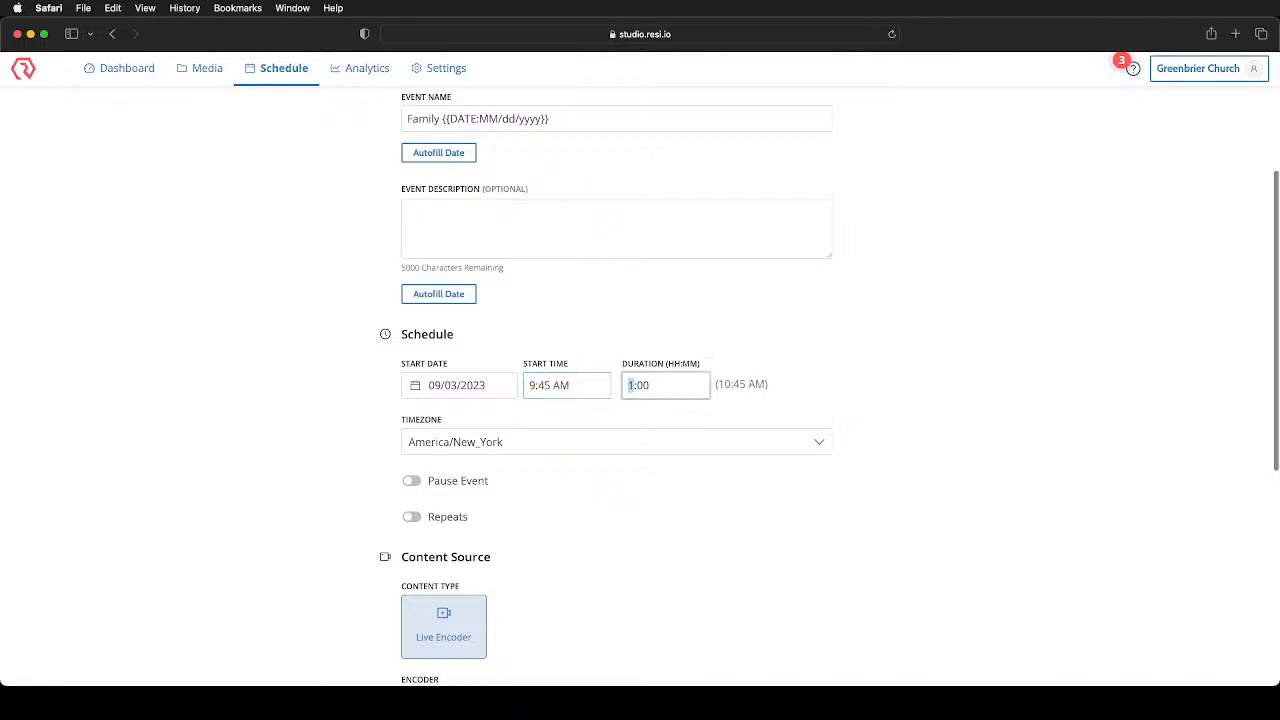
{"action": "type", "text": "3"}
{"action": "left_click", "coordinate": [617, 412]}
{"action": "scroll", "coordinate": [615, 403], "scroll_direction": "down", "scroll_amount": 4}
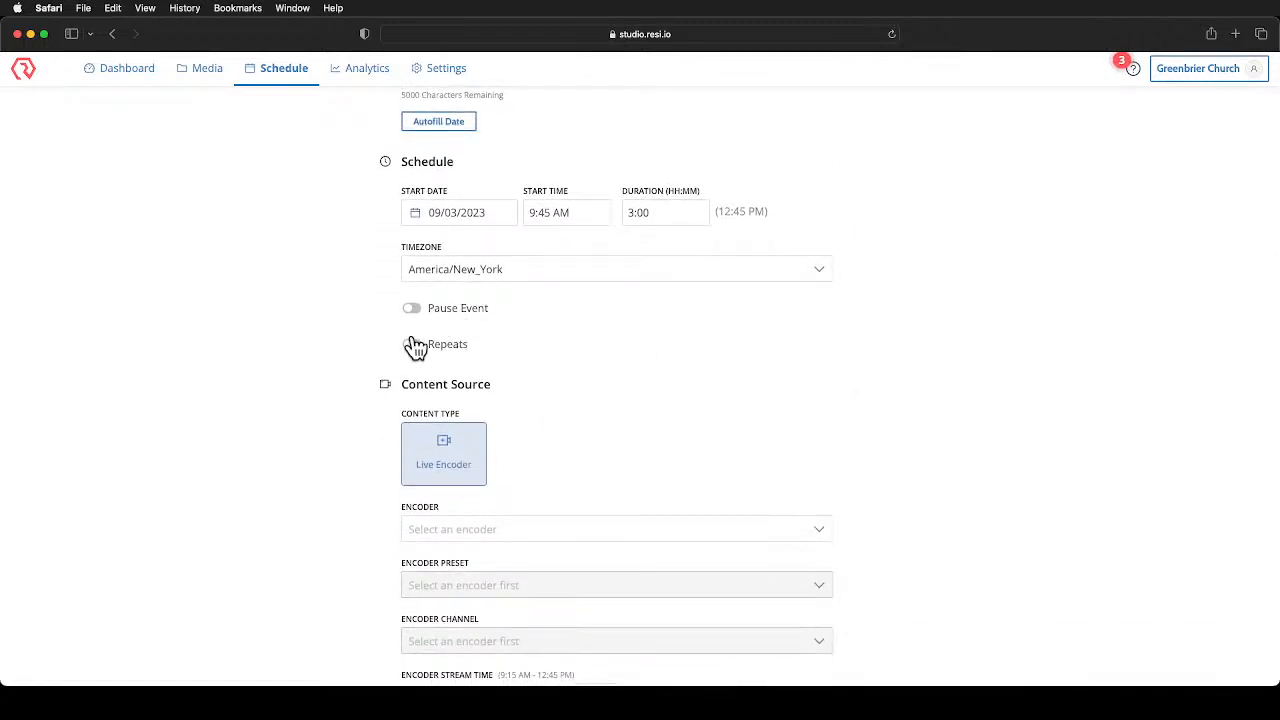
Make the Family event repeat weekly on Sunday, ending on 10/01/2023
{"action": "left_click", "coordinate": [411, 343]}
{"action": "left_click", "coordinate": [532, 399]}
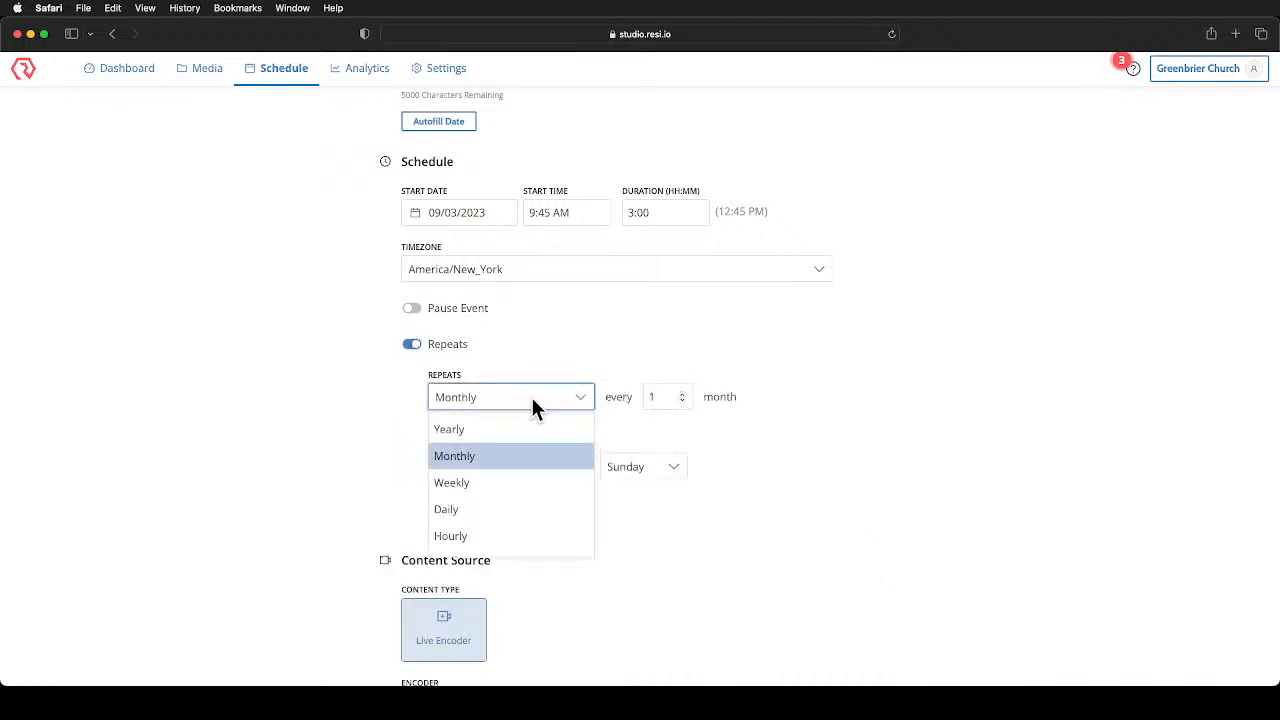
{"action": "left_click", "coordinate": [487, 479]}
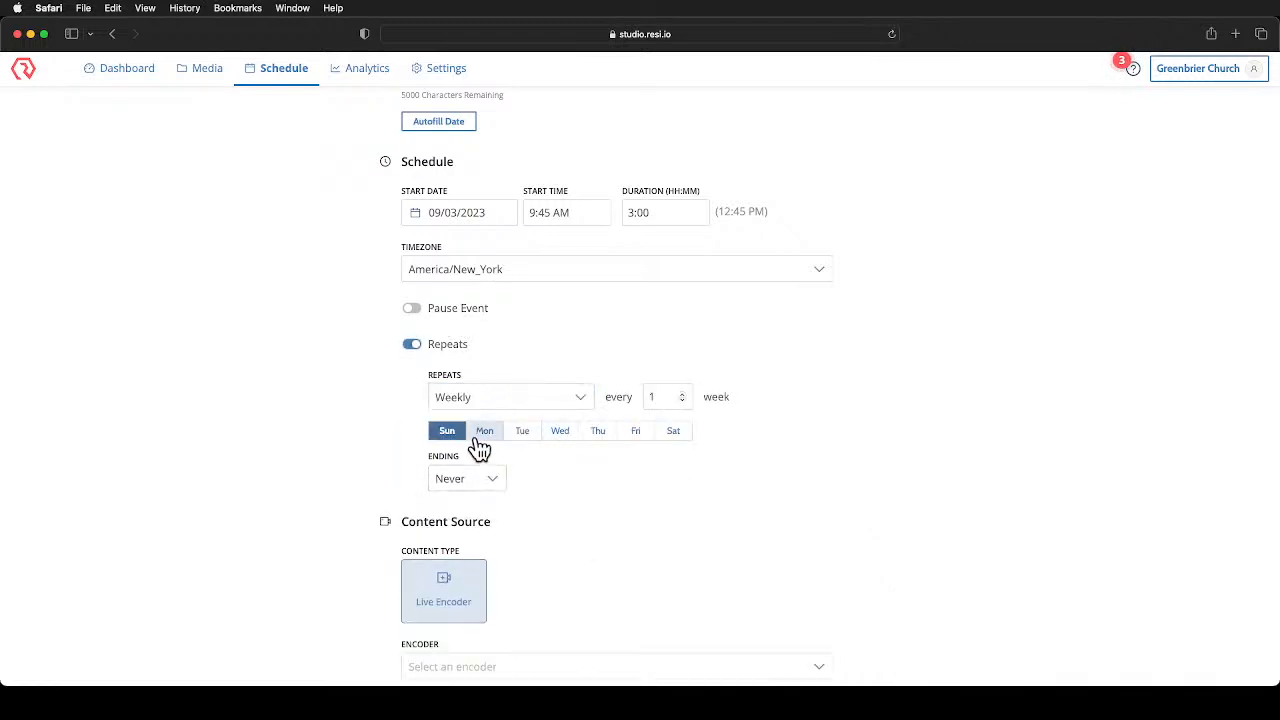
{"action": "left_click", "coordinate": [457, 479]}
{"action": "scroll", "coordinate": [456, 520], "scroll_direction": "down", "scroll_amount": 1}
{"action": "left_click", "coordinate": [455, 527]}
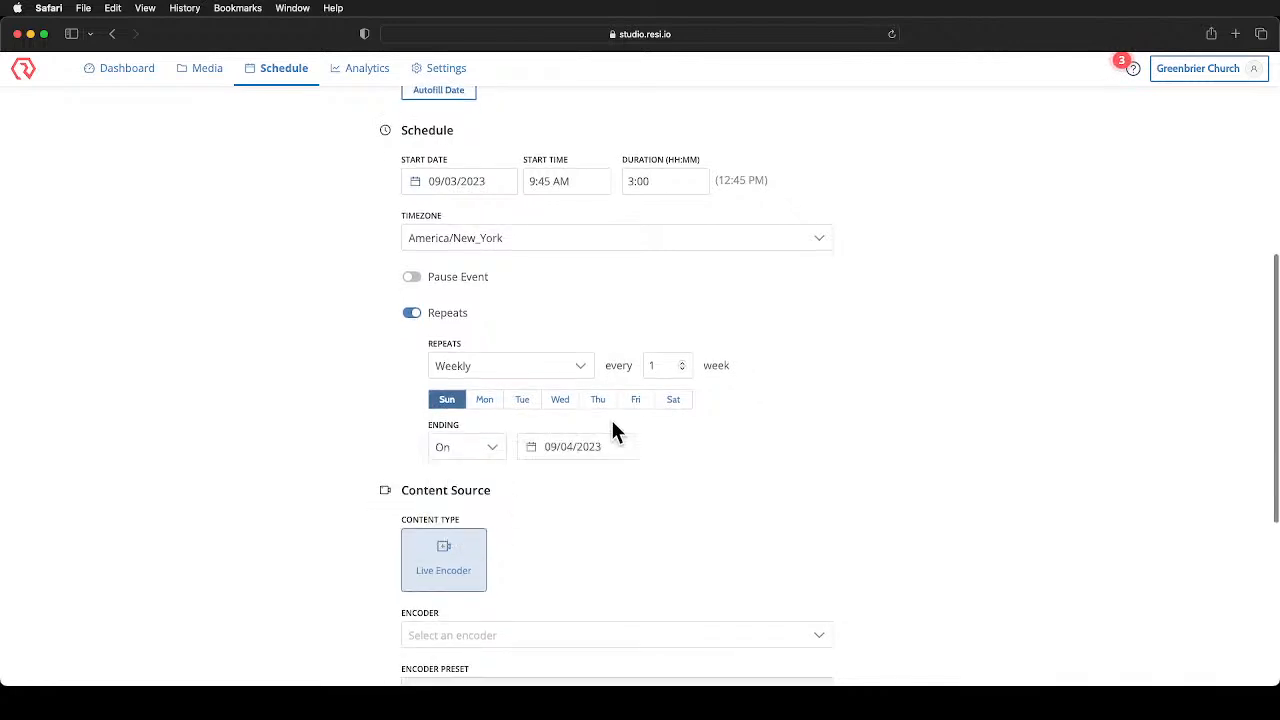
{"action": "left_click", "coordinate": [528, 449]}
{"action": "left_click", "coordinate": [680, 477]}
{"action": "left_click", "coordinate": [540, 527]}
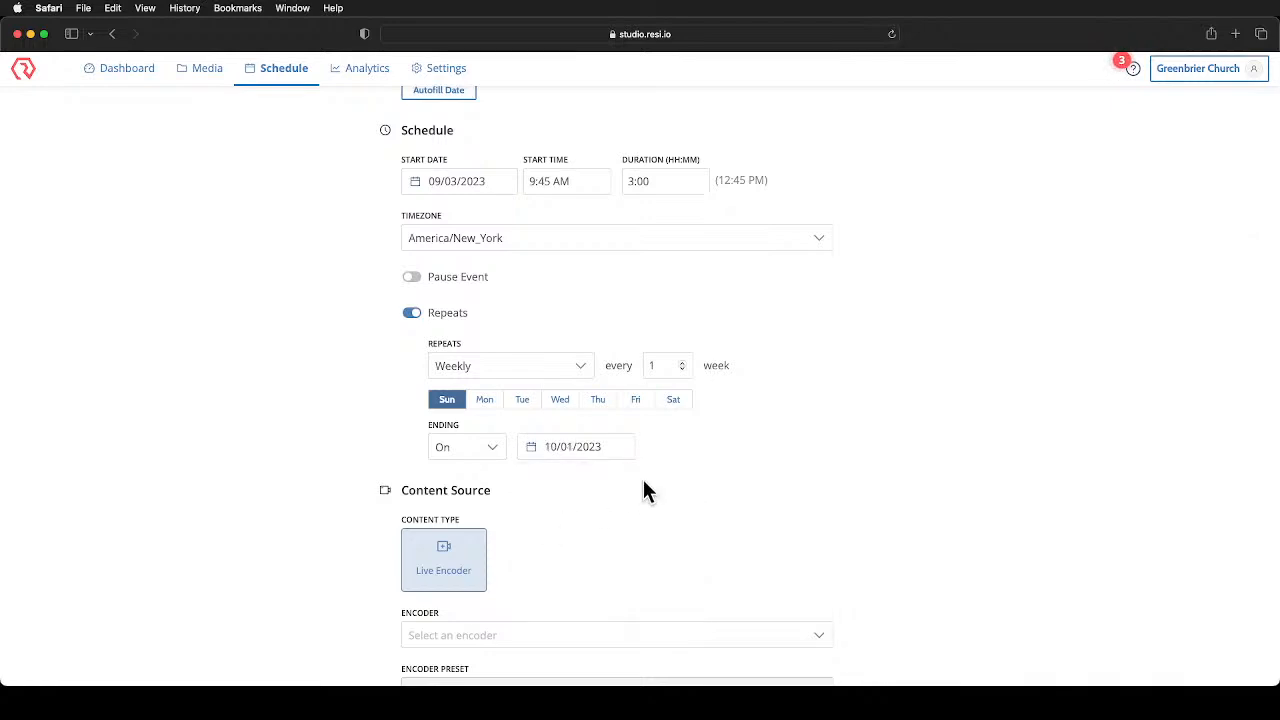
Use Greenbrier Church Ray Encoder as the Family event's source and start its stream 0 minutes before the event
{"action": "scroll", "coordinate": [645, 490], "scroll_direction": "down", "scroll_amount": 4}
{"action": "left_click", "coordinate": [527, 431]}
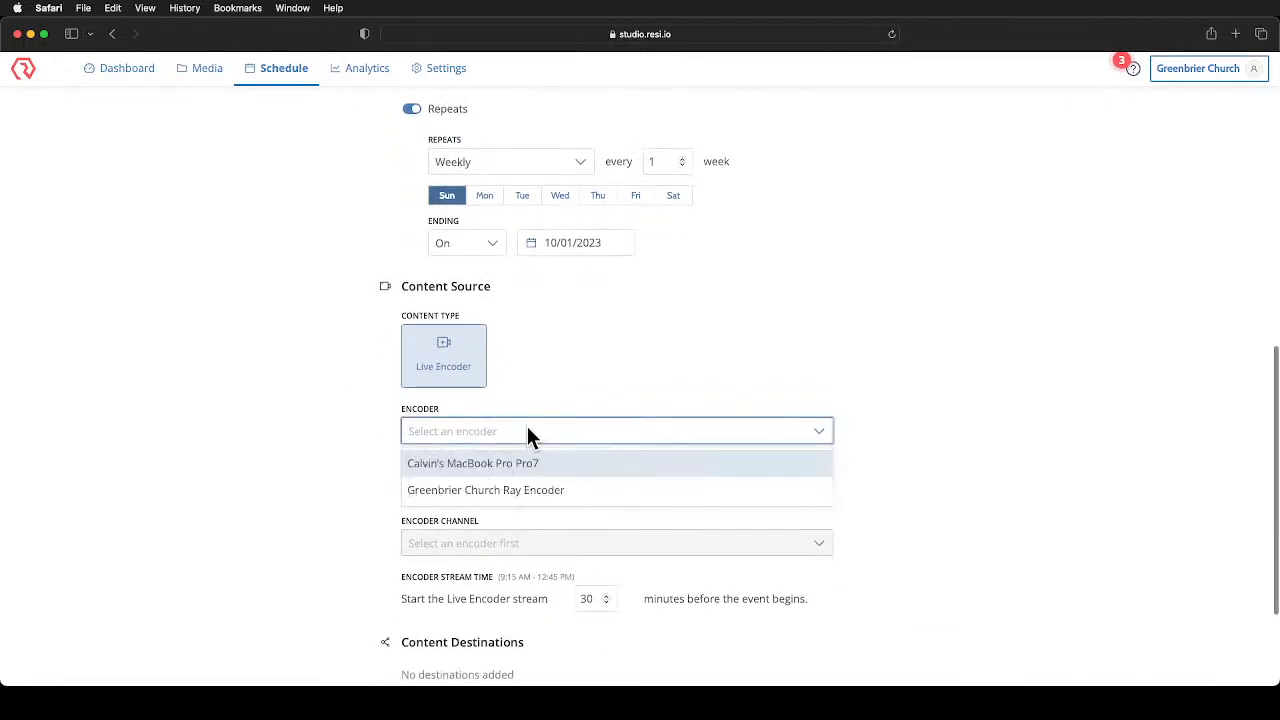
{"action": "left_click", "coordinate": [503, 489]}
{"action": "scroll", "coordinate": [555, 374], "scroll_direction": "down", "scroll_amount": 2}
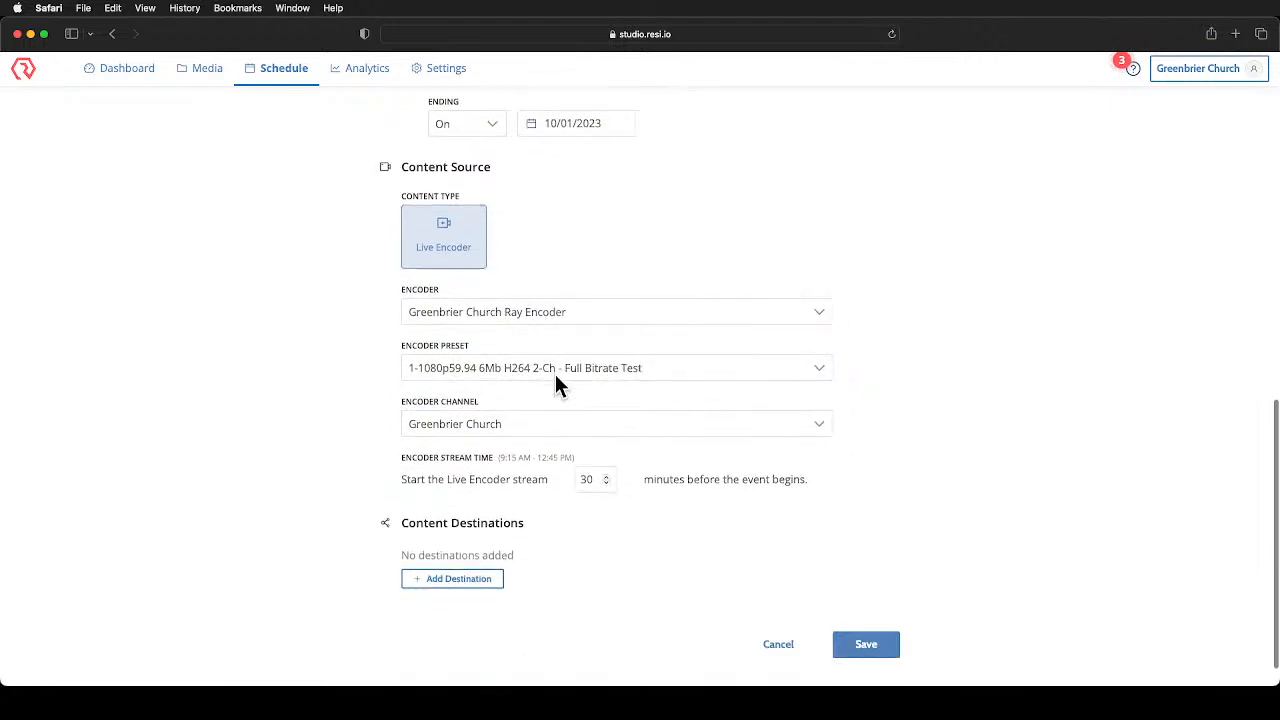
{"action": "scroll", "coordinate": [555, 374], "scroll_direction": "down", "scroll_amount": 1}
{"action": "left_click", "coordinate": [586, 458]}
{"action": "double_click", "coordinate": [586, 458]}
{"action": "type", "text": "0"}
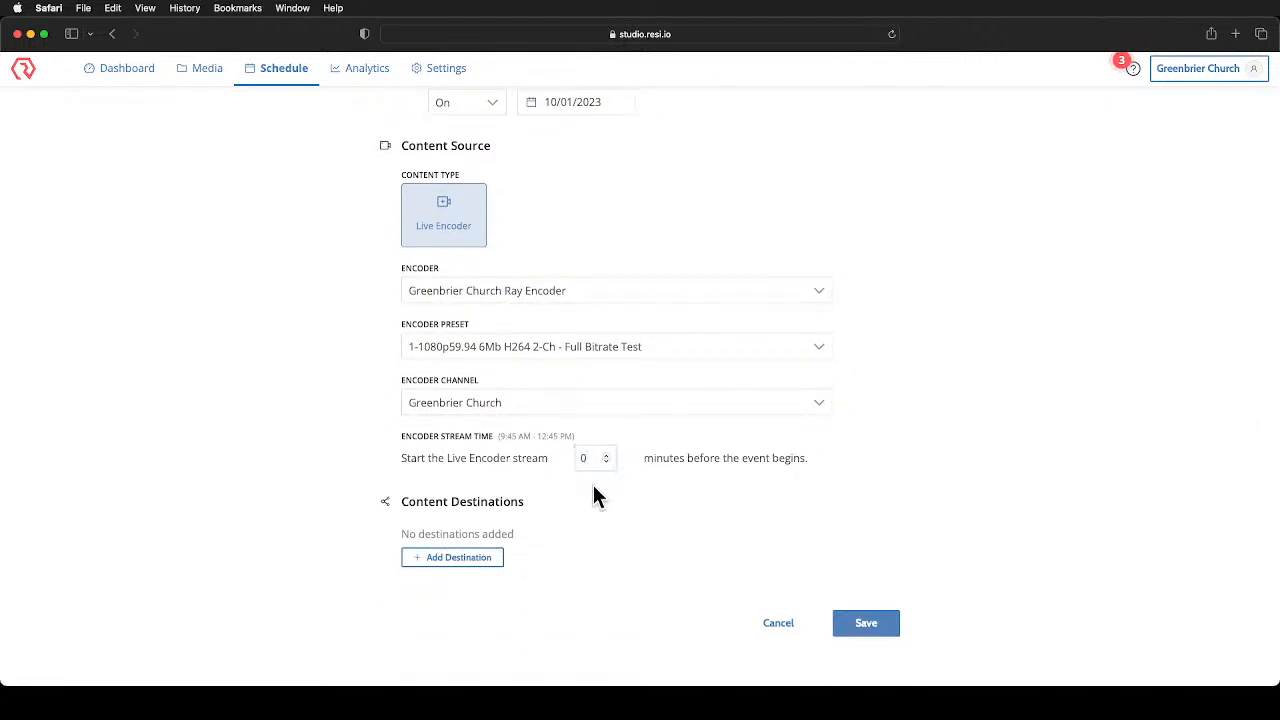
Start a Facebook destination for the Family event with the connected account and choose "Page: Greenbrier Church"
{"action": "left_click", "coordinate": [458, 562]}
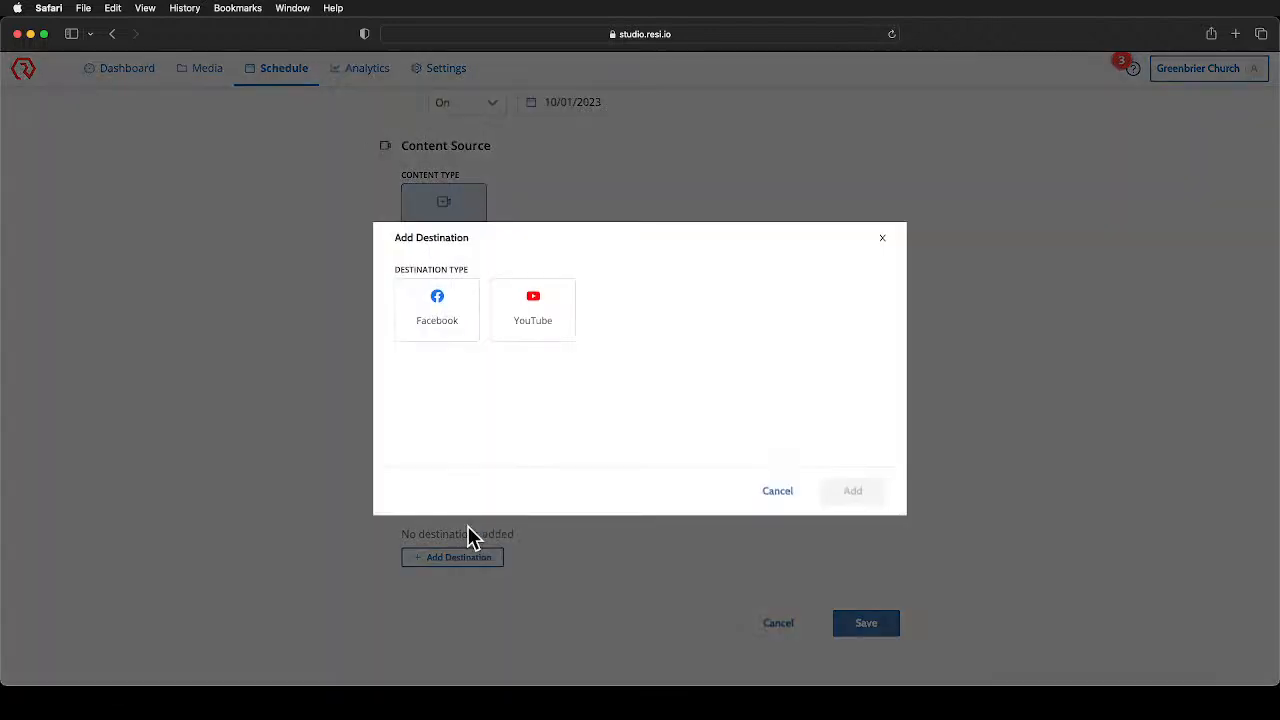
{"action": "left_click", "coordinate": [448, 340]}
{"action": "left_click", "coordinate": [456, 316]}
{"action": "left_click", "coordinate": [470, 350]}
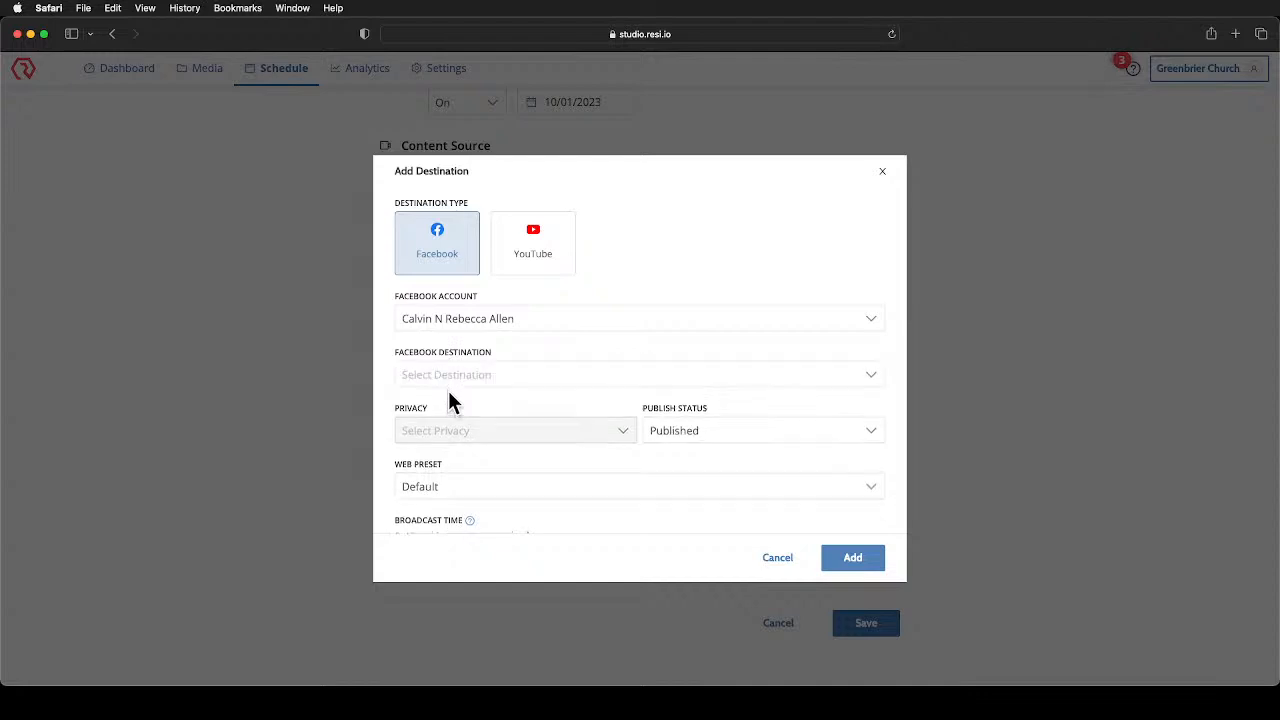
{"action": "left_click", "coordinate": [450, 383]}
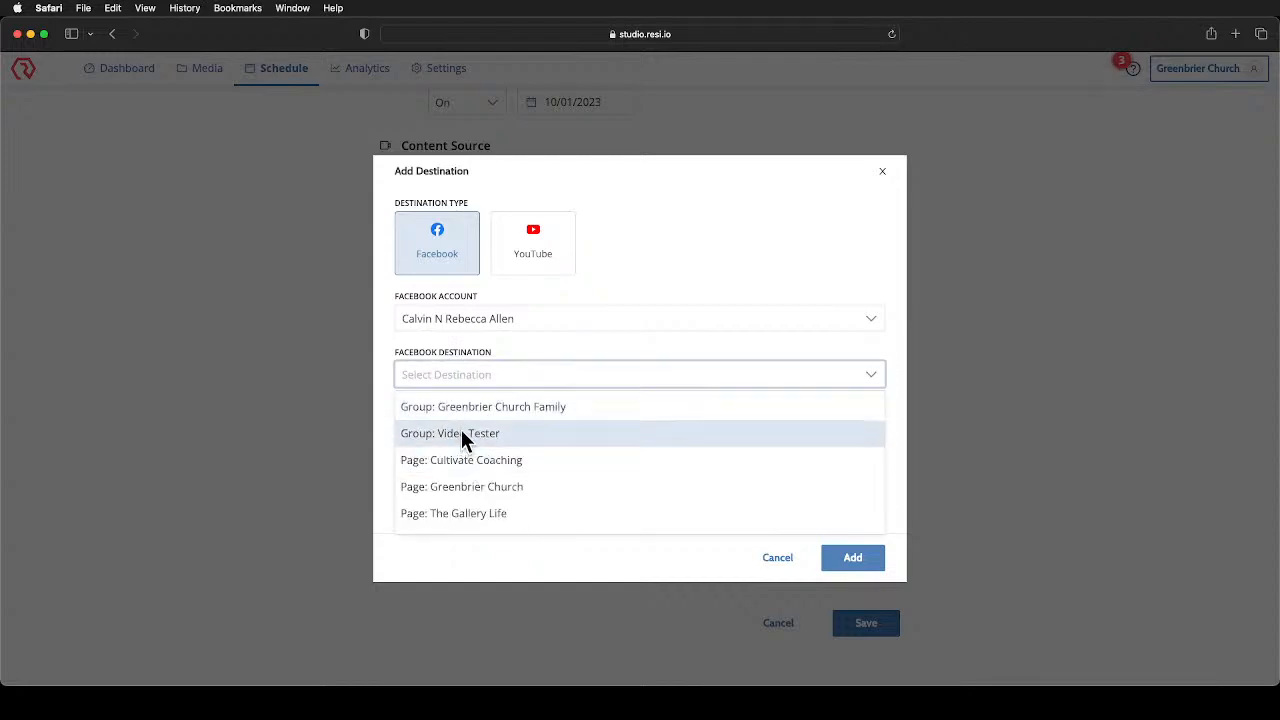
{"action": "left_click", "coordinate": [472, 406]}
{"action": "left_click", "coordinate": [446, 374]}
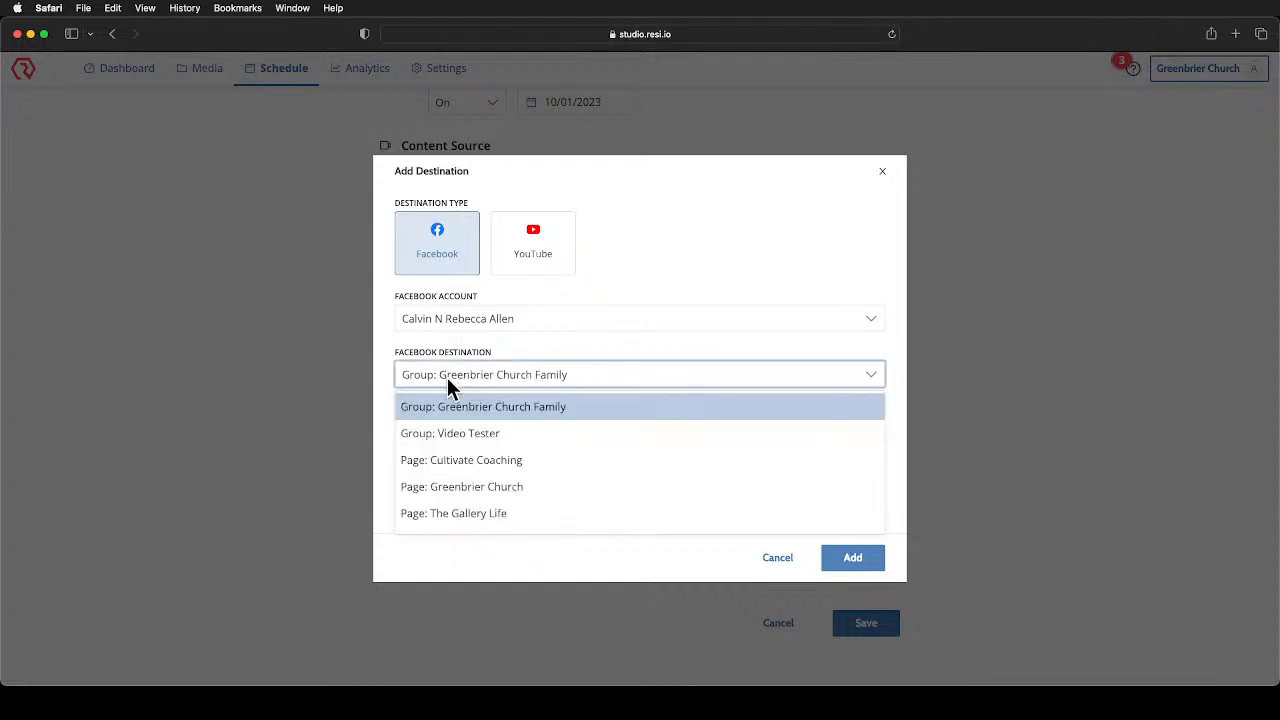
{"action": "left_click", "coordinate": [479, 485]}
Set the Facebook video description to "Welcome to our online service. We will begin shortly." and add the destination
{"action": "scroll", "coordinate": [540, 446], "scroll_direction": "down", "scroll_amount": 5}
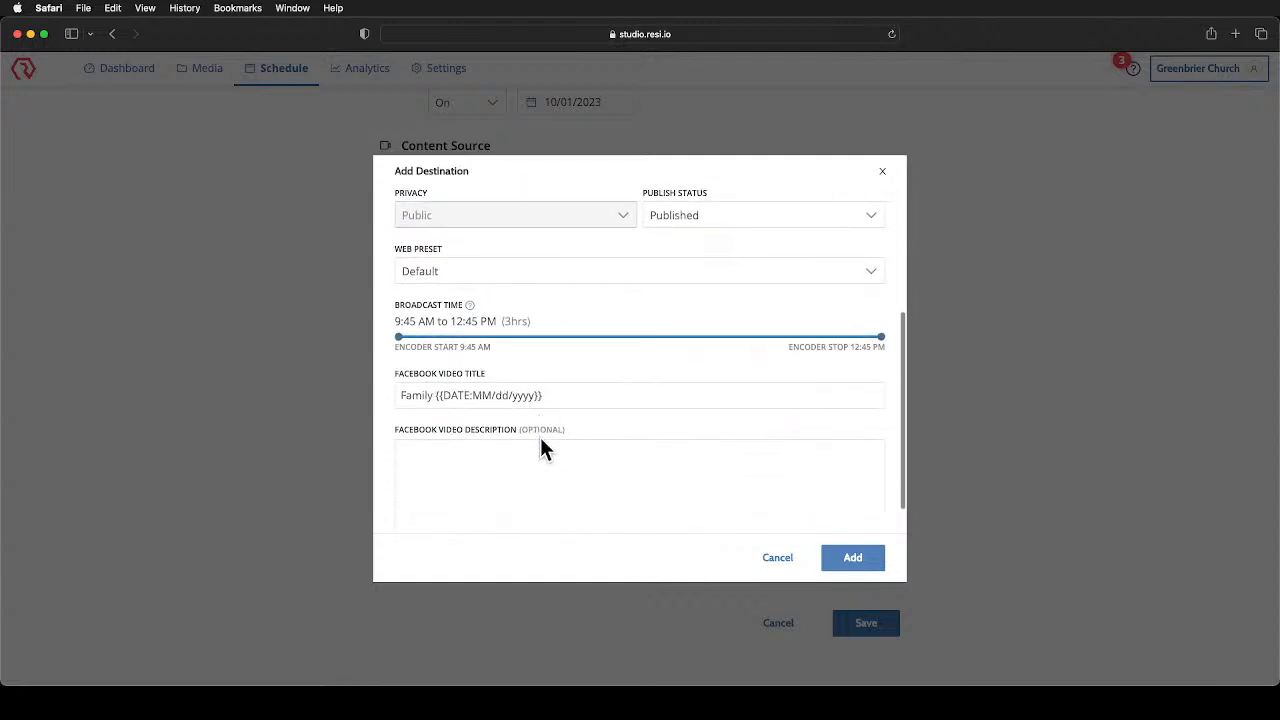
{"action": "left_click", "coordinate": [432, 418]}
{"action": "type", "text": "Welcome"}
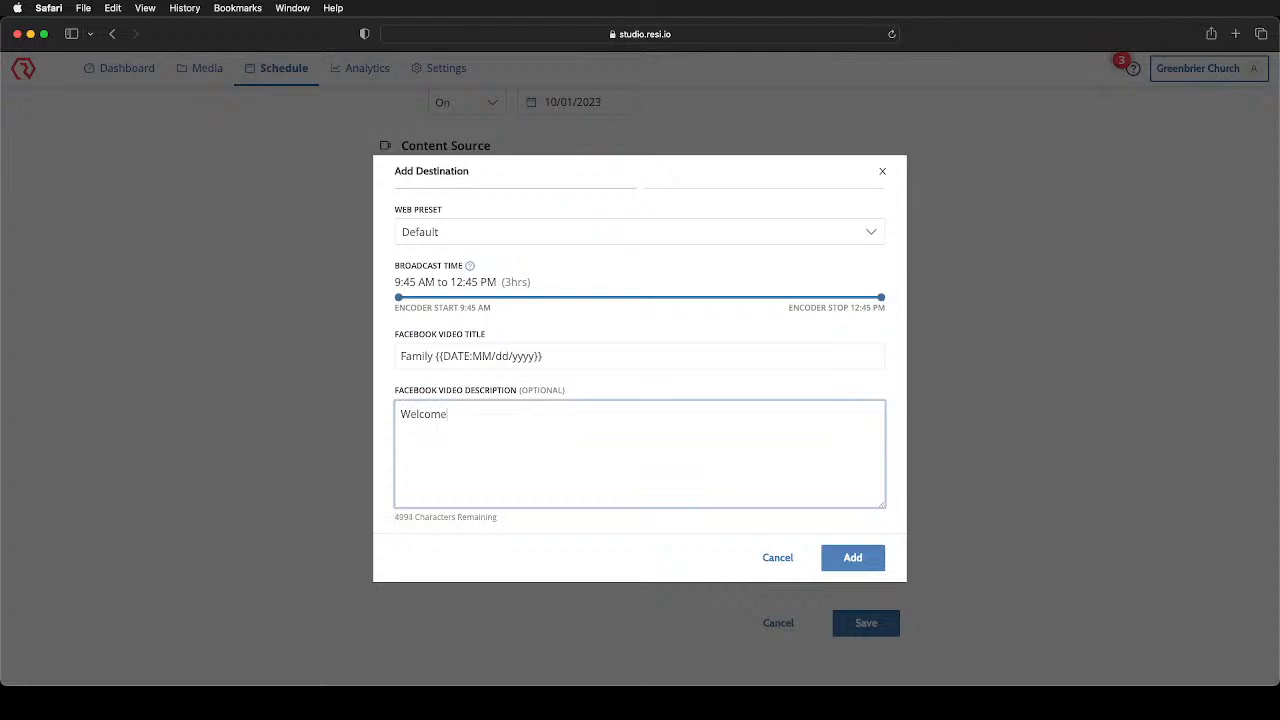
{"action": "type", "text": " to our online service. We will begin shortly."}
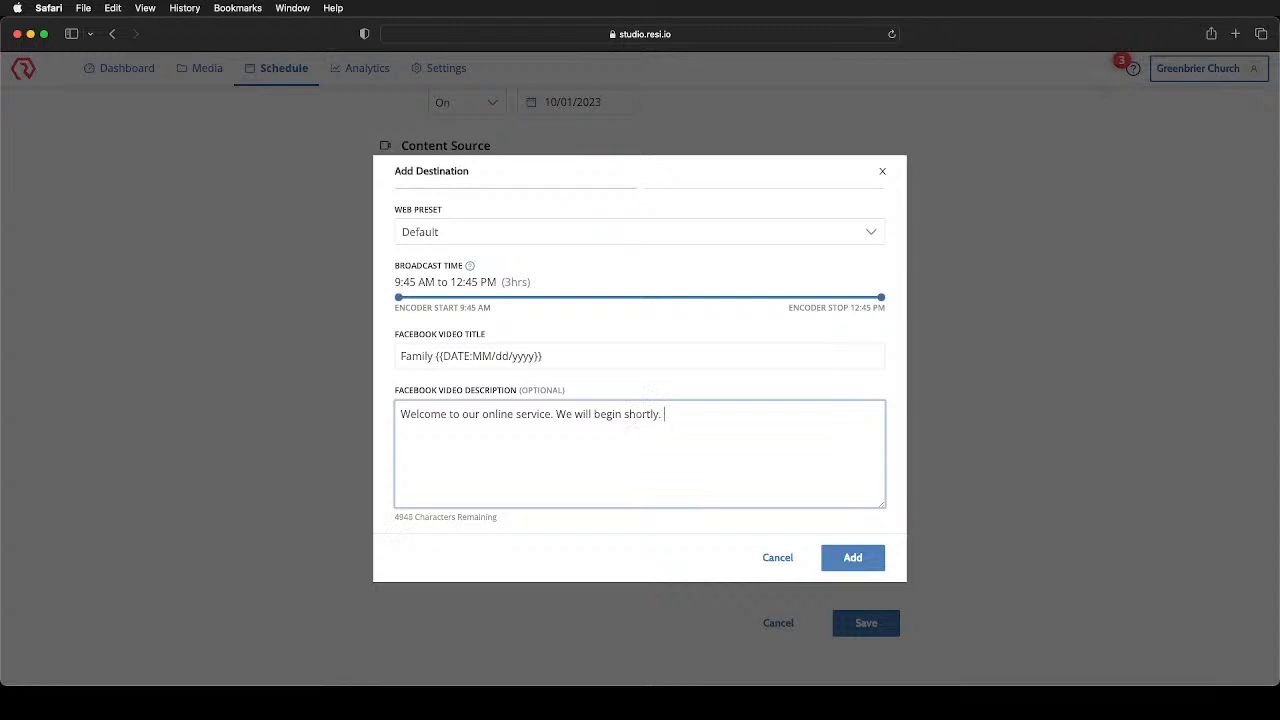
{"action": "left_click_drag", "start_coordinate": [679, 426], "coordinate": [455, 415]}
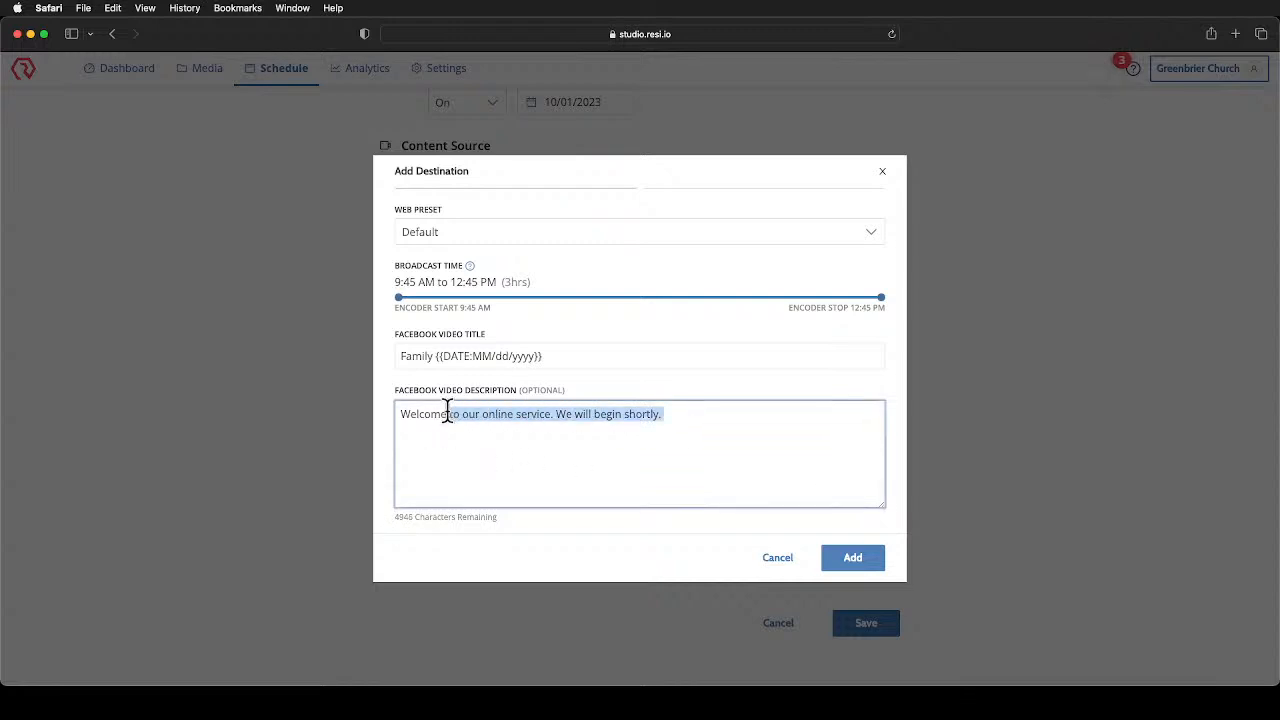
{"action": "left_click", "coordinate": [729, 484]}
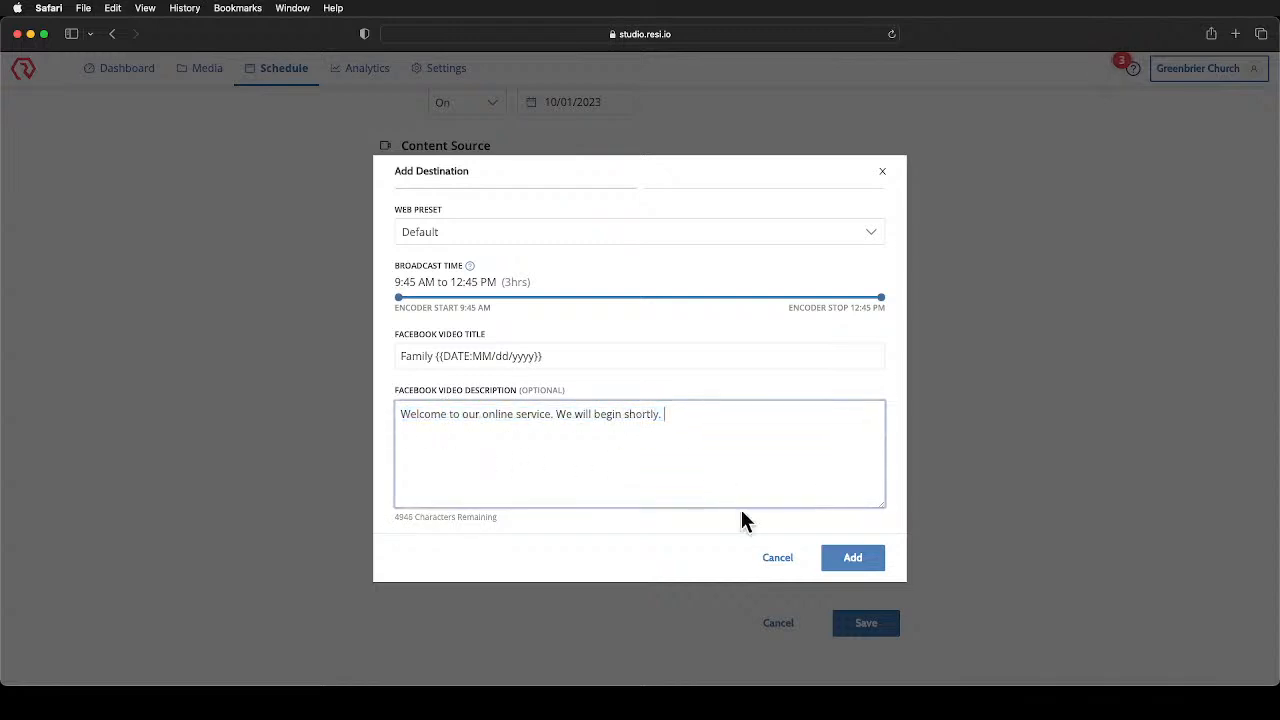
{"action": "left_click", "coordinate": [857, 560]}
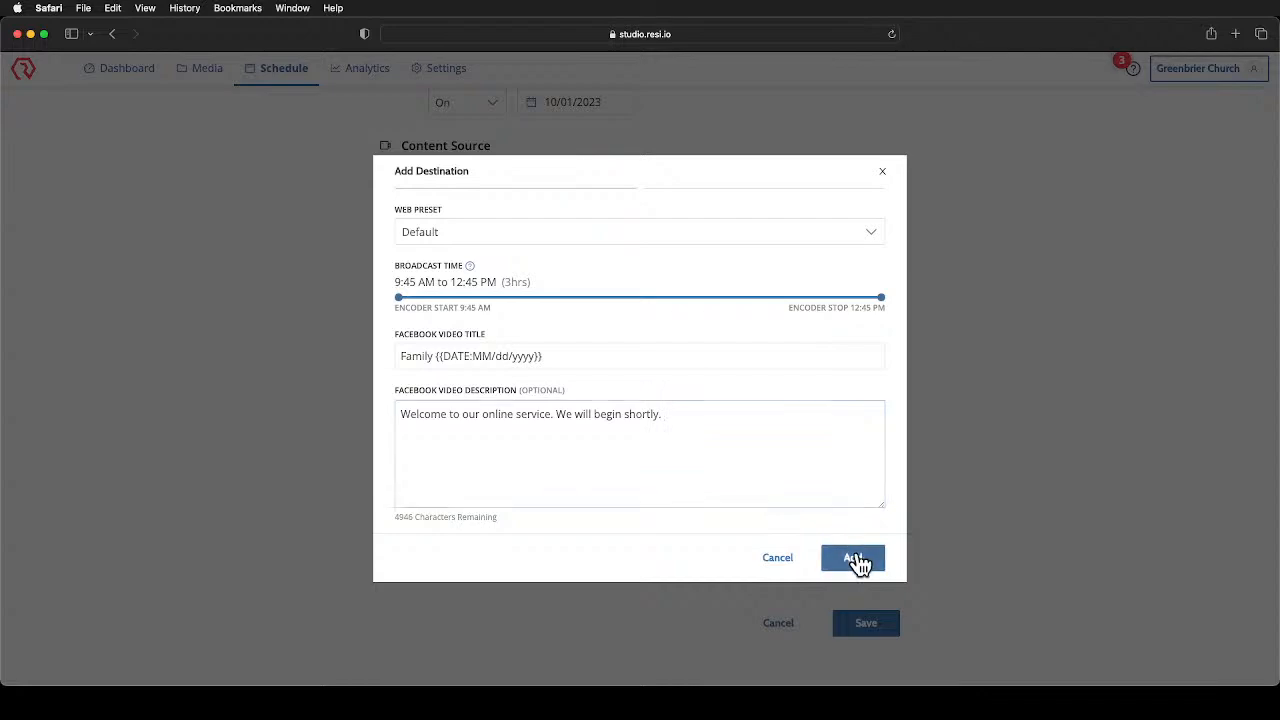
Start a YouTube destination for the Family event with the Greenbrier Church account and Public privacy
{"action": "scroll", "coordinate": [429, 483], "scroll_direction": "down", "scroll_amount": 4}
{"action": "left_click", "coordinate": [457, 543]}
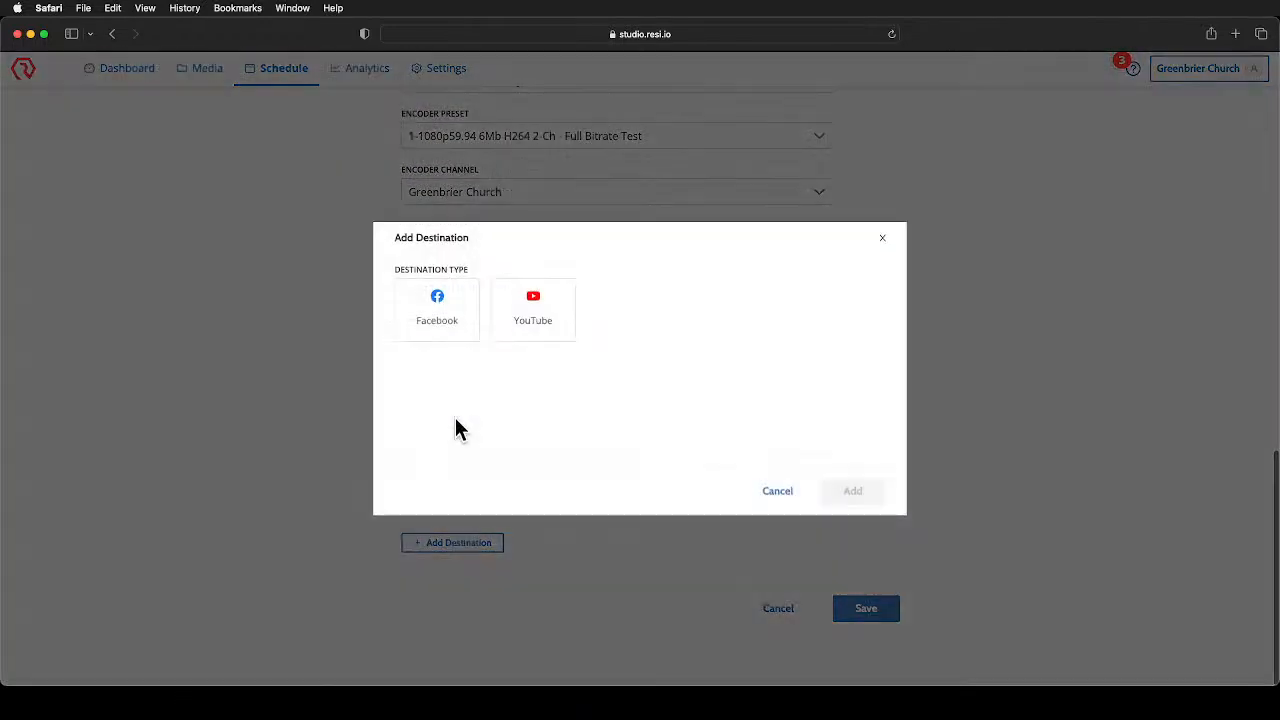
{"action": "left_click", "coordinate": [546, 333]}
{"action": "left_click", "coordinate": [450, 327]}
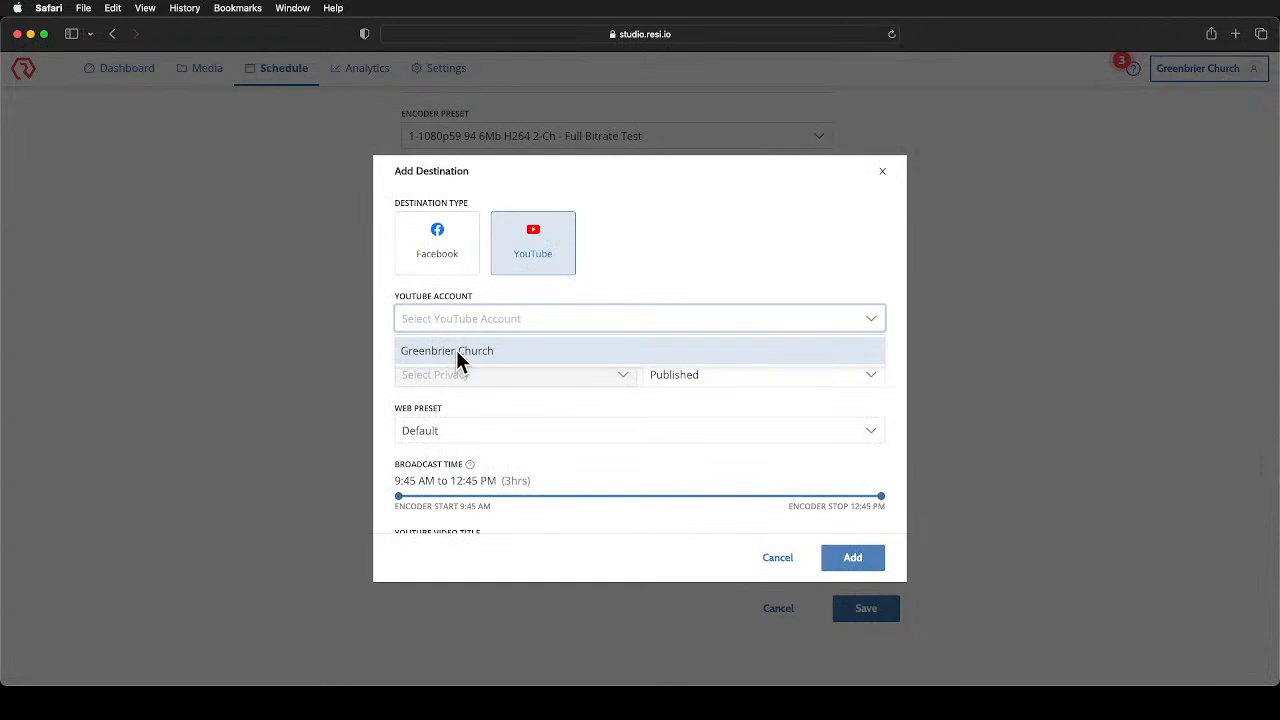
{"action": "left_click", "coordinate": [456, 350]}
{"action": "left_click", "coordinate": [449, 377]}
{"action": "left_click", "coordinate": [451, 433]}
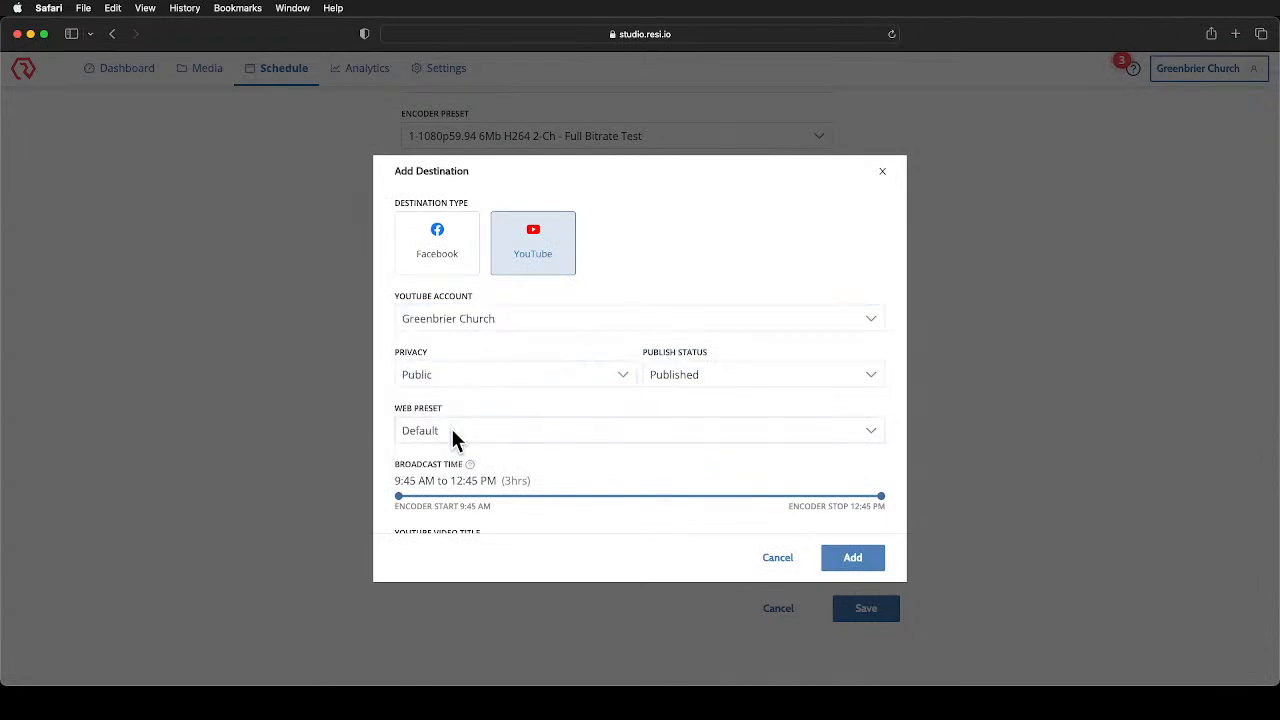
Add the YouTube destination with the video description "Welcome to our online service. We will begin shortly." and save the Family event
{"action": "scroll", "coordinate": [451, 438], "scroll_direction": "down", "scroll_amount": 3}
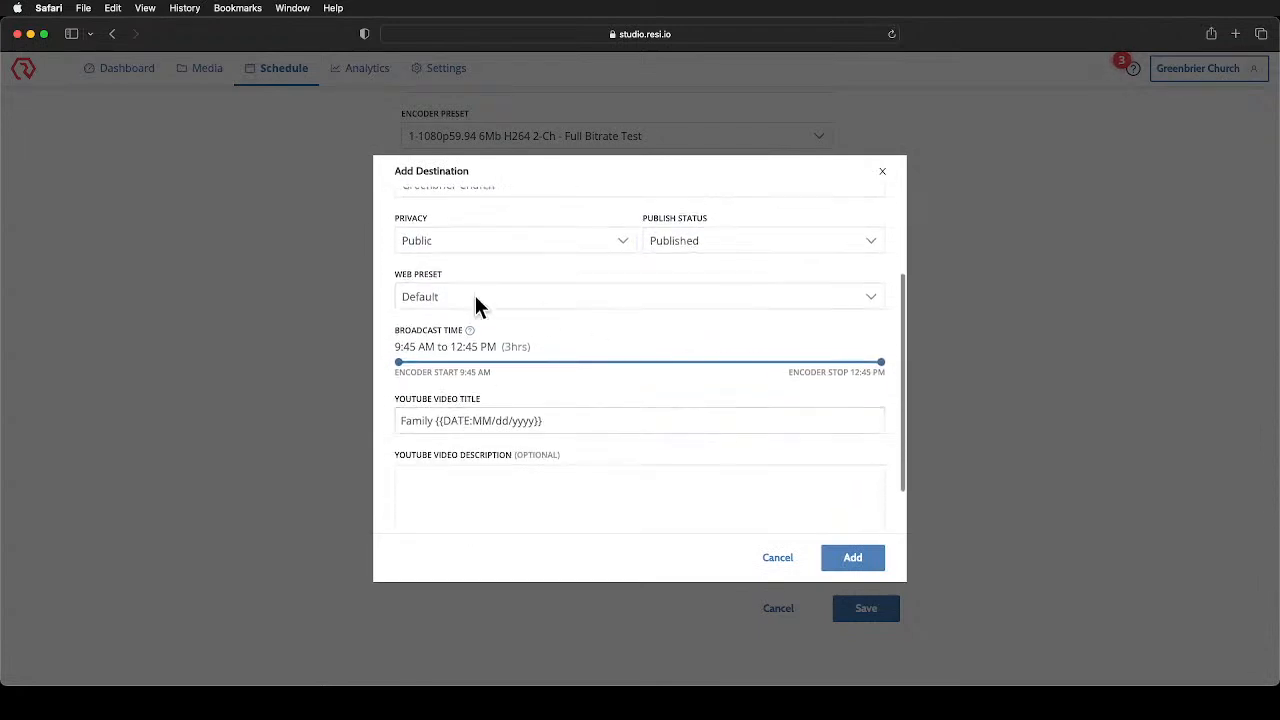
{"action": "scroll", "coordinate": [531, 305], "scroll_direction": "down", "scroll_amount": 2}
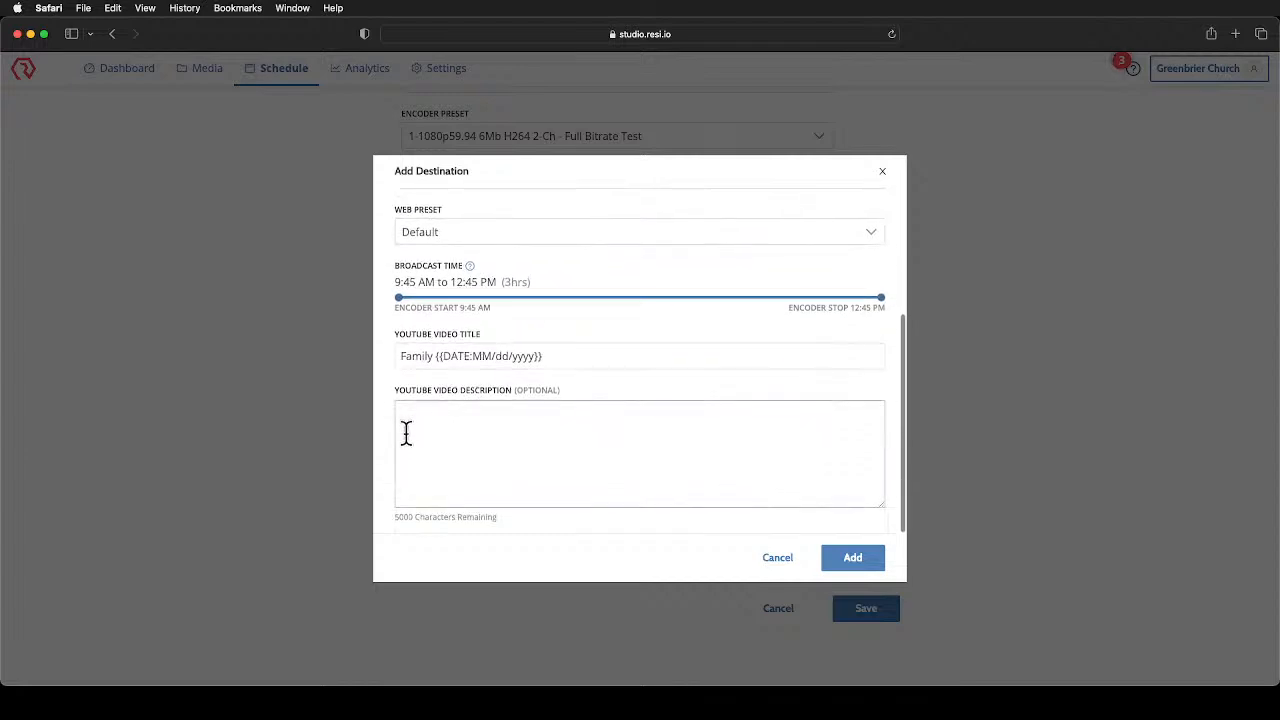
{"action": "left_click", "coordinate": [457, 417]}
{"action": "type", "text": "Welcome to our online service. We will begin shortly."}
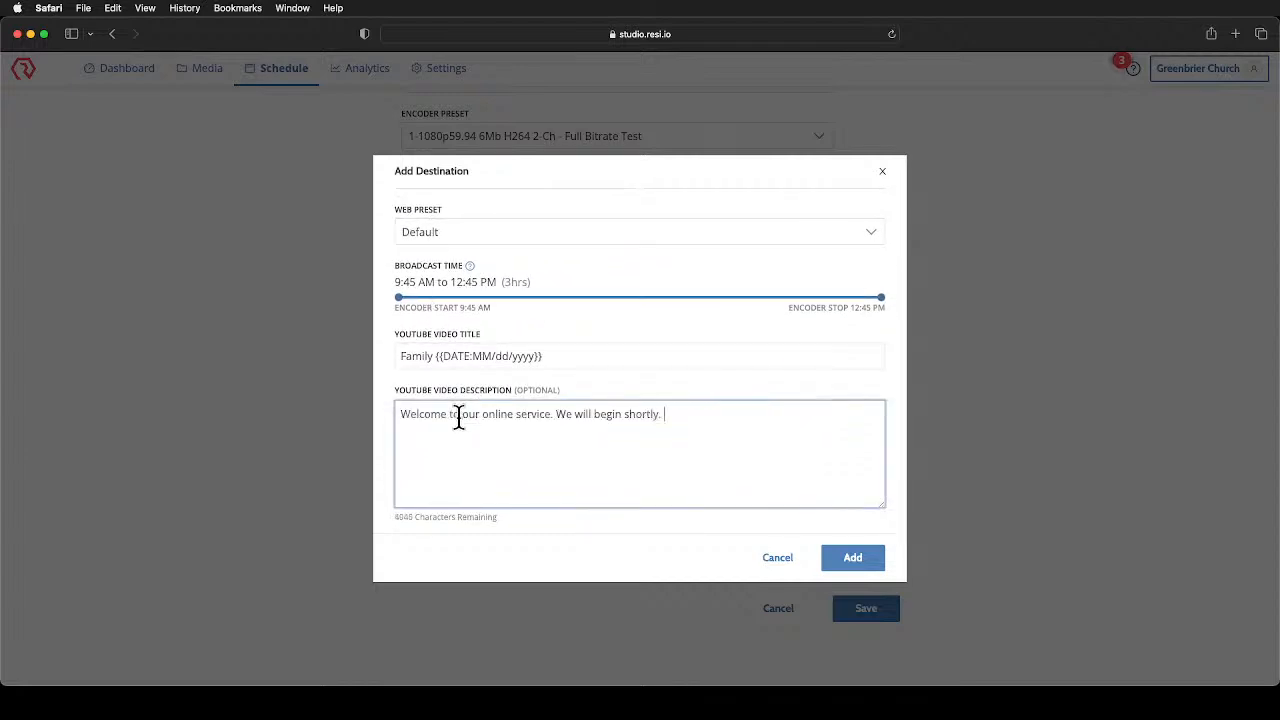
{"action": "left_click", "coordinate": [840, 556]}
{"action": "scroll", "coordinate": [730, 510], "scroll_direction": "down", "scroll_amount": 4}
{"action": "left_click", "coordinate": [864, 610]}
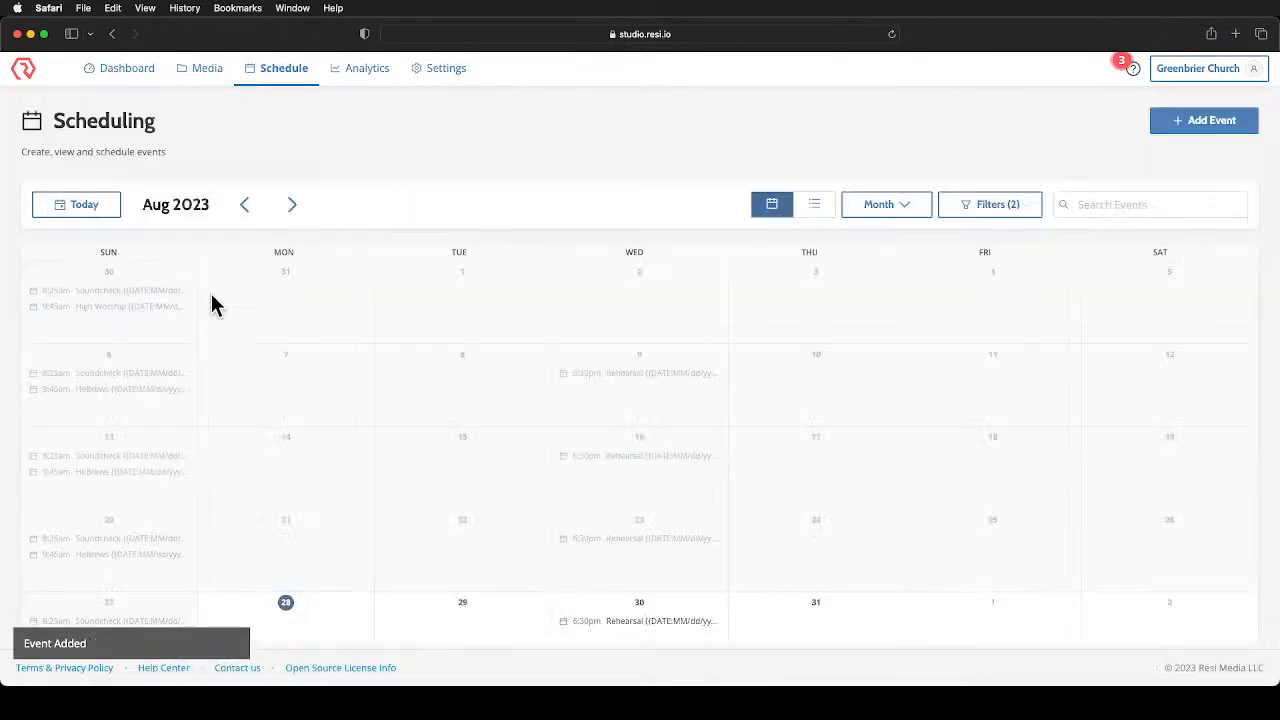
Review the September and October 2023 calendar months for the scheduled recurring events, ending on September
{"action": "left_click", "coordinate": [292, 206]}
{"action": "scroll", "coordinate": [134, 390], "scroll_direction": "down", "scroll_amount": 1}
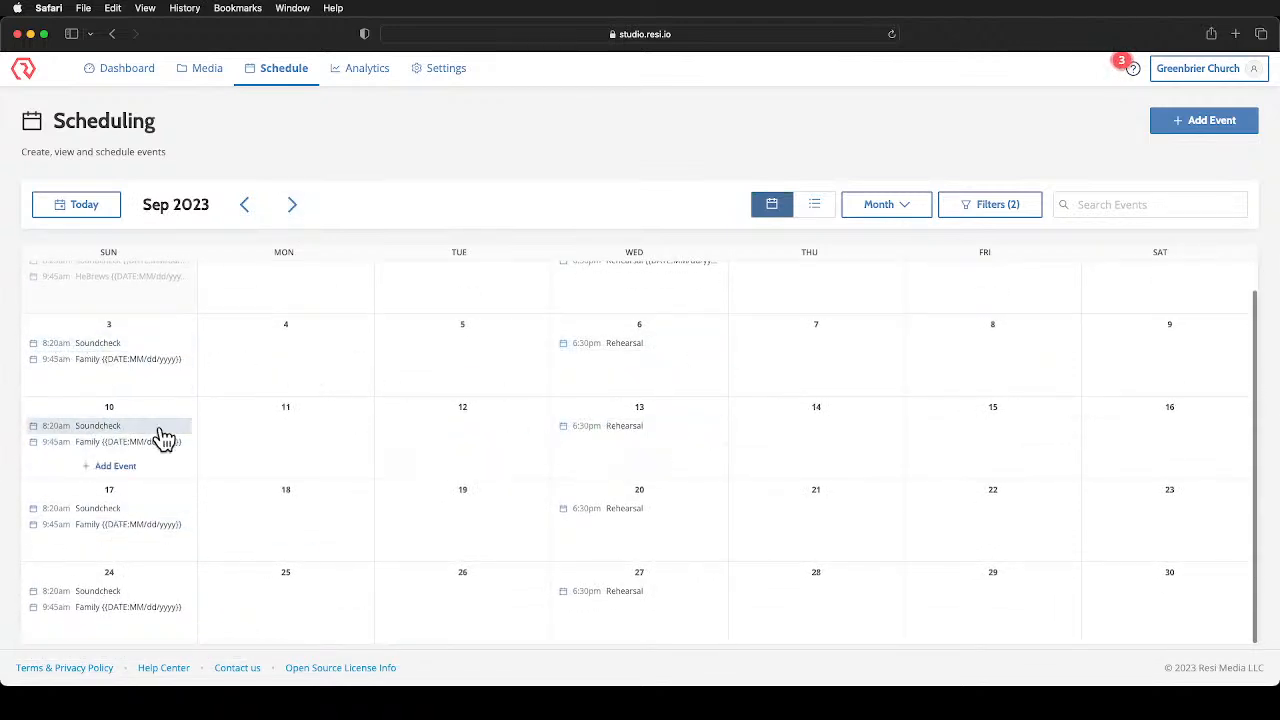
{"action": "left_click", "coordinate": [292, 206]}
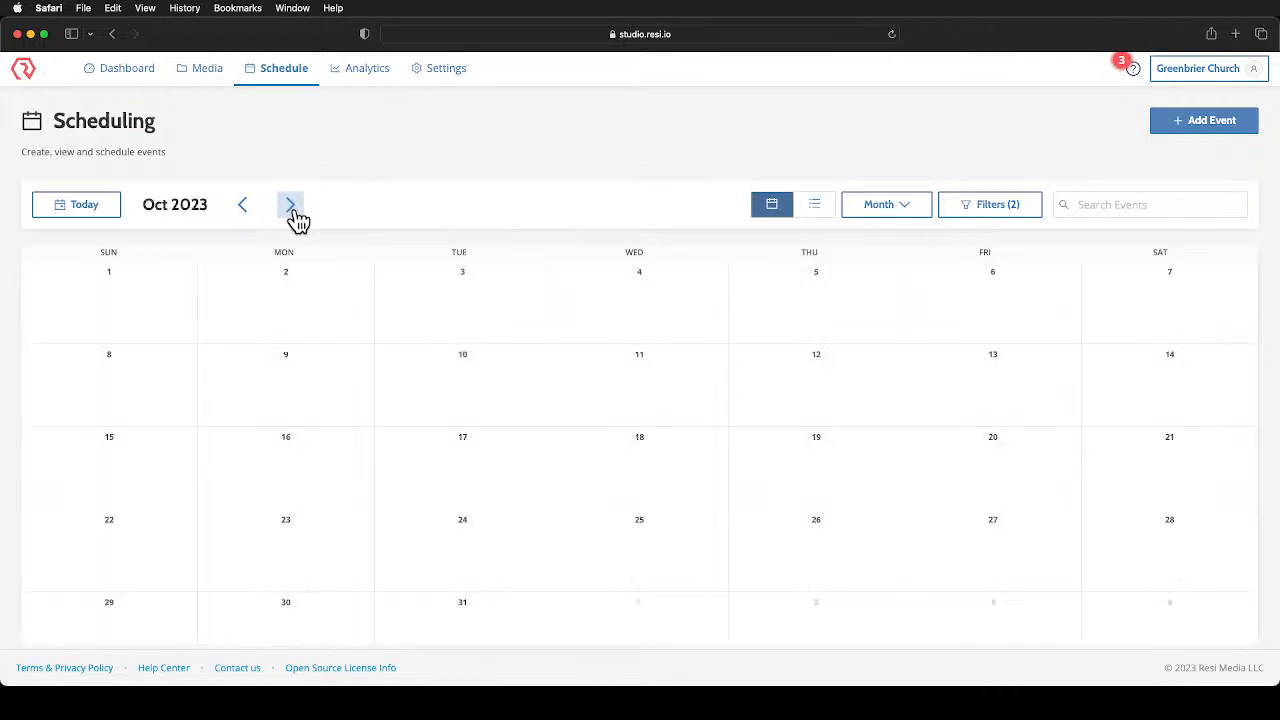
{"action": "scroll", "coordinate": [275, 318], "scroll_direction": "down", "scroll_amount": 1}
{"action": "scroll", "coordinate": [262, 280], "scroll_direction": "up", "scroll_amount": 1}
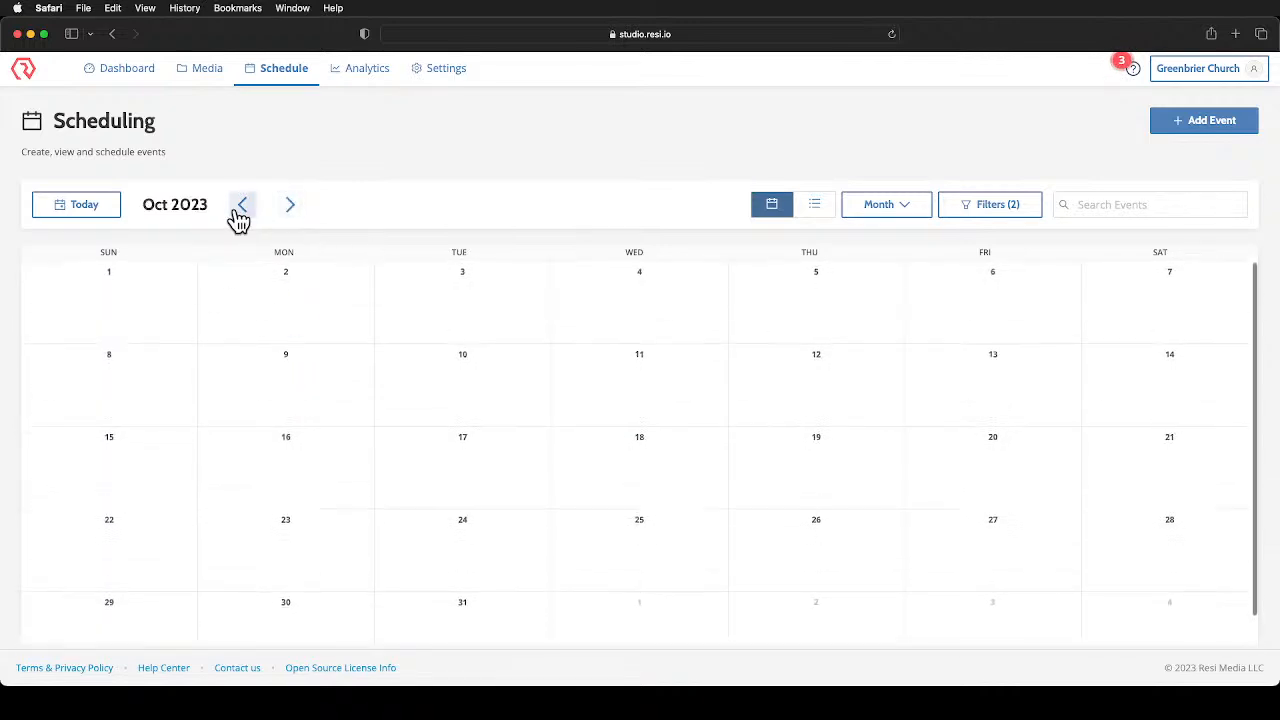
{"action": "left_click", "coordinate": [241, 212]}
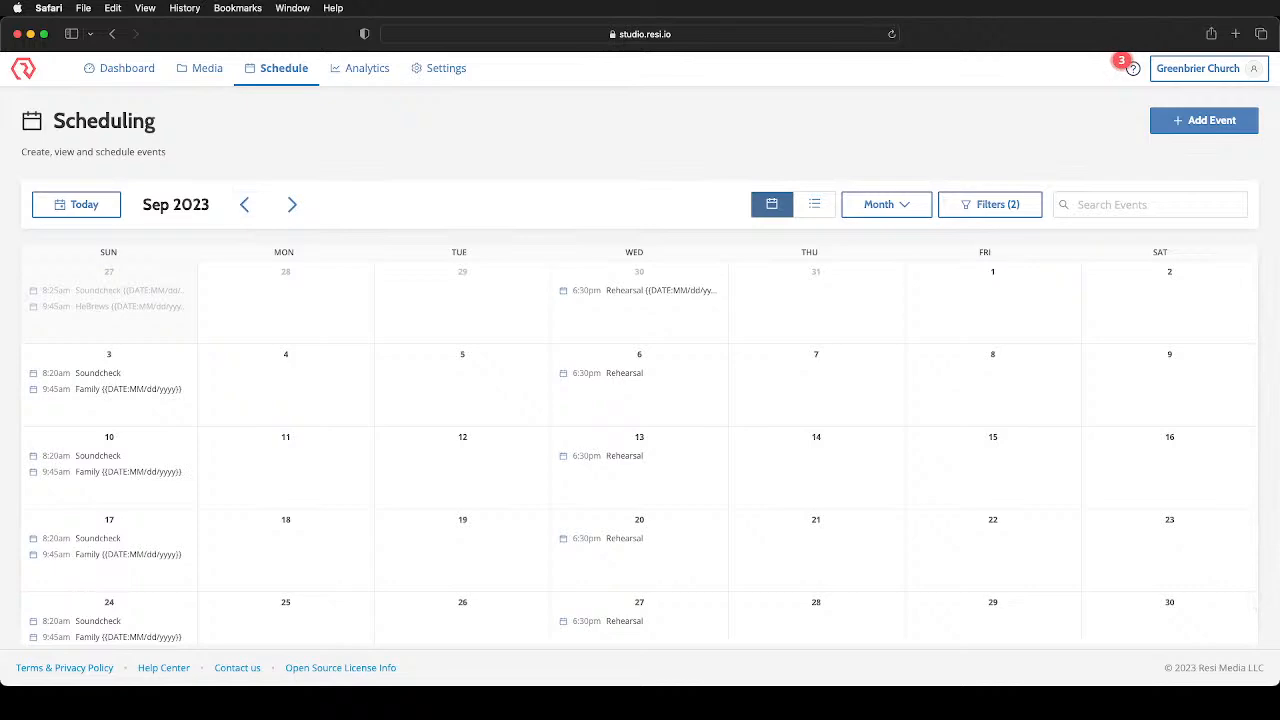